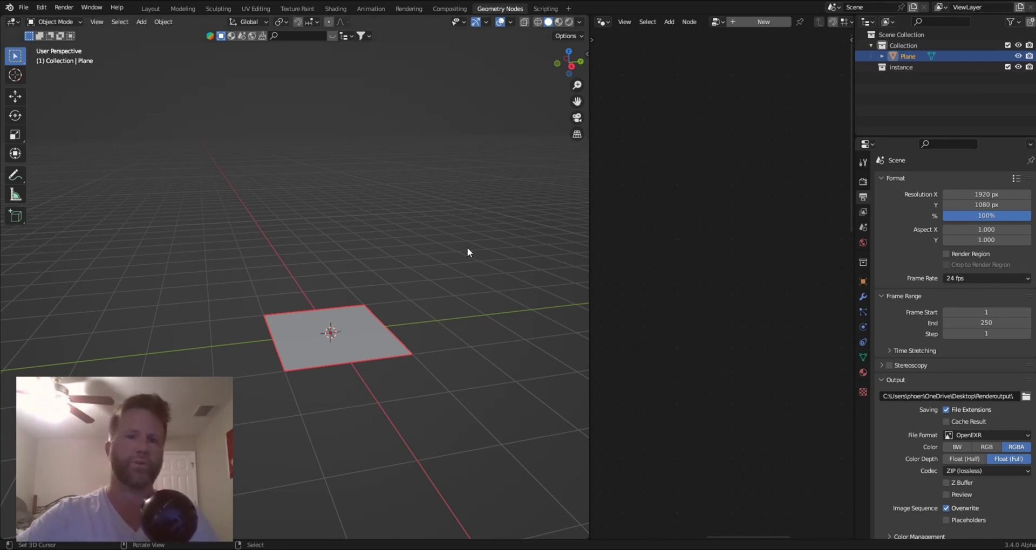
# Step: Display the ia tools add-on options in the 3D viewport
pyautogui.moveTo(467, 248); pyautogui.dragTo(453, 245, button='middle')
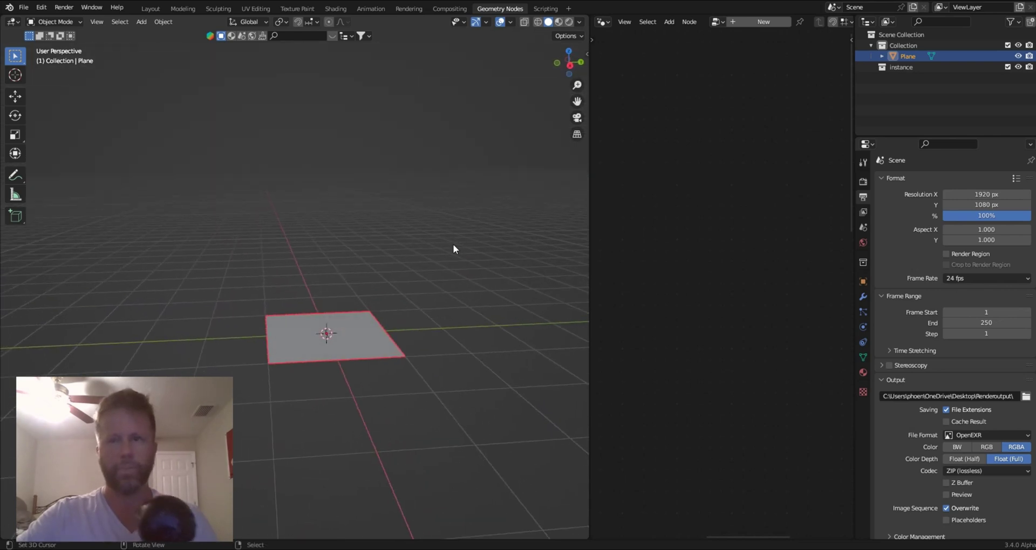
pyautogui.press('n')
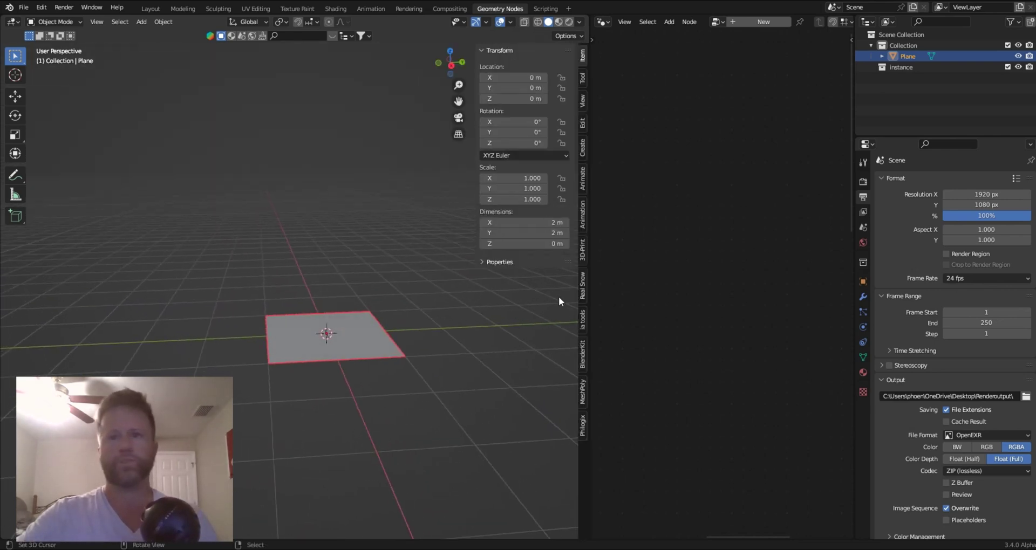
pyautogui.click(580, 323)
pyautogui.moveTo(338, 339)
pyautogui.mouseDown(button='middle')
pyautogui.moveTo(332, 322)
pyautogui.moveTo(332, 338)
pyautogui.mouseUp(button='middle')
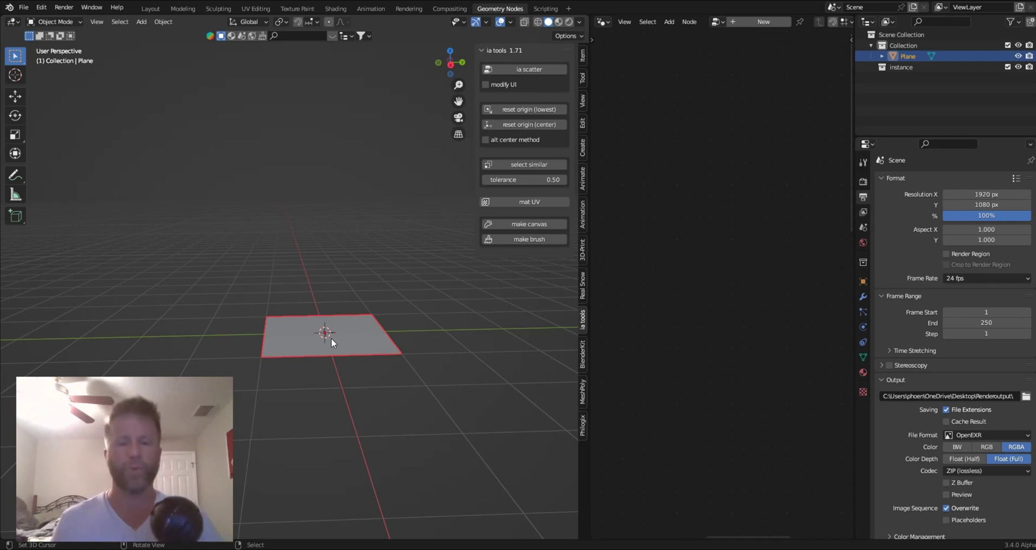
pyautogui.moveTo(302, 310); pyautogui.dragTo(303, 328, button='middle')
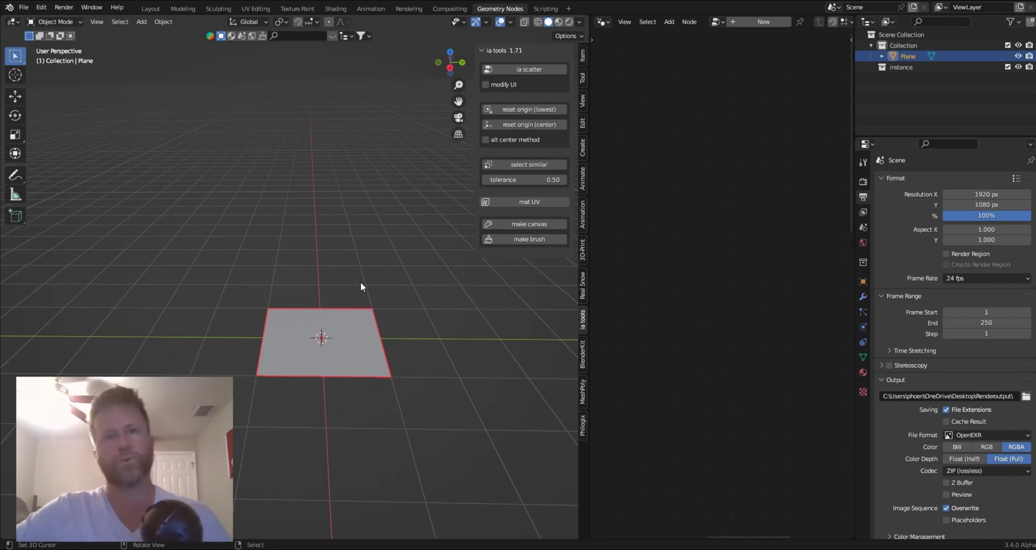
pyautogui.moveTo(309, 275)
pyautogui.mouseDown(button='middle')
pyautogui.moveTo(302, 261)
pyautogui.moveTo(309, 274)
pyautogui.mouseUp(button='middle')
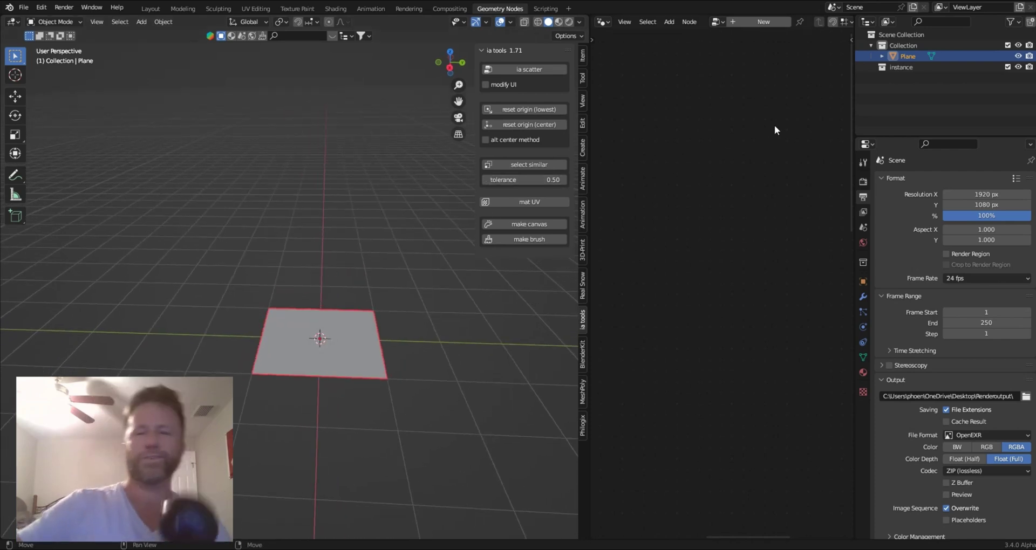
# Step: Make the instance collection active and apply ia scatter to the plane
pyautogui.click(900, 67)
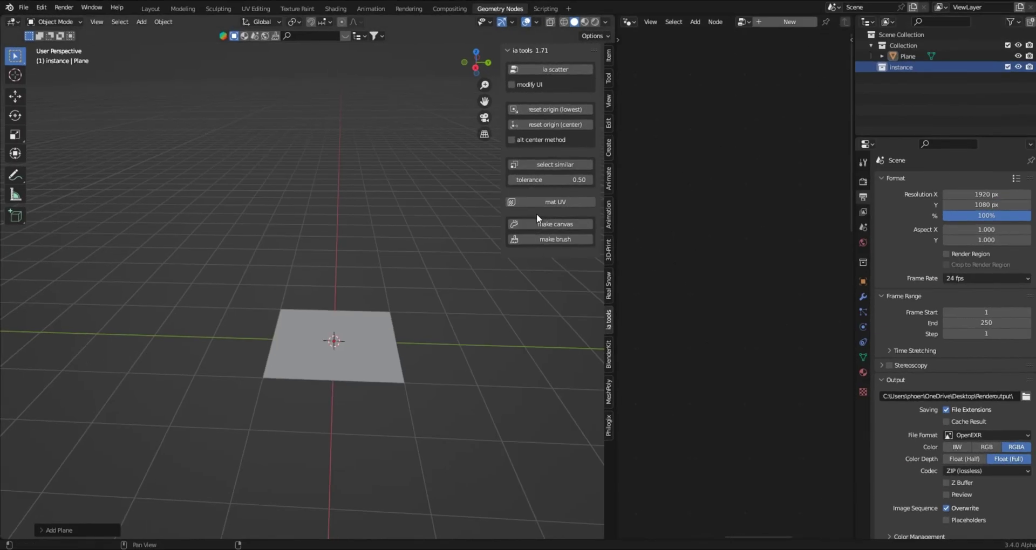
pyautogui.click(445, 252)
pyautogui.click(366, 337)
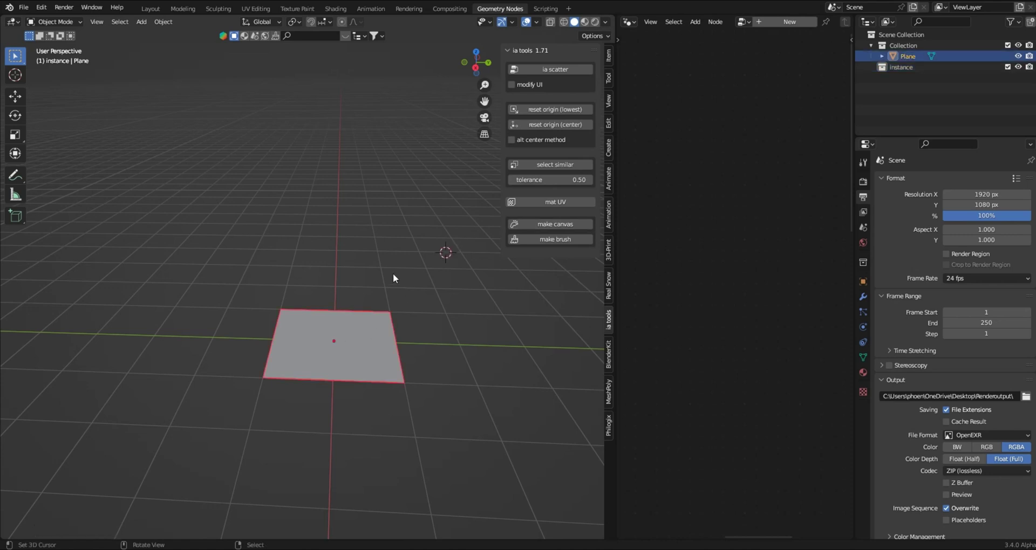
pyautogui.moveTo(394, 263); pyautogui.dragTo(401, 271, button='middle')
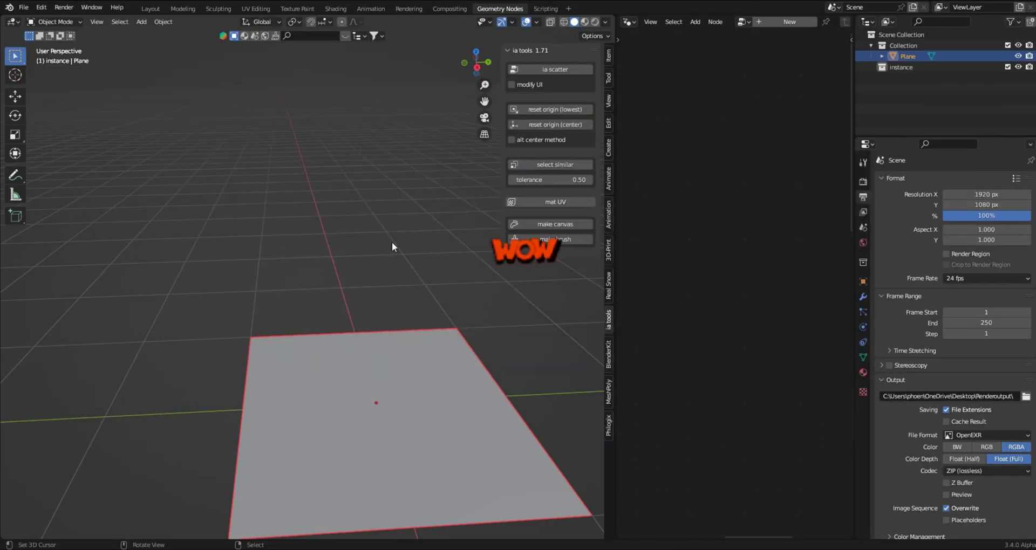
pyautogui.keyDown('shift'); pyautogui.moveTo(392, 242); pyautogui.dragTo(390, 193, button='middle'); pyautogui.keyUp('shift')
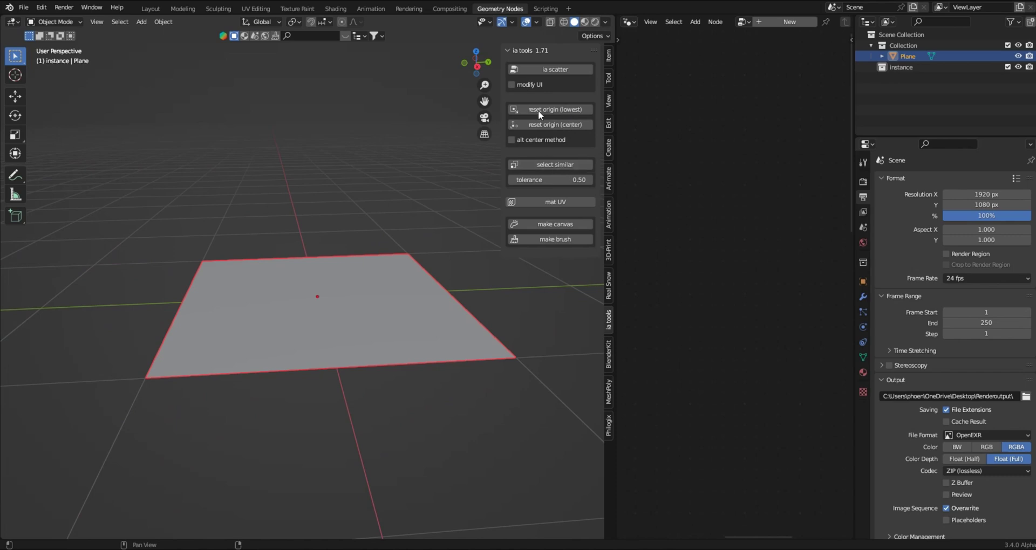
pyautogui.click(543, 69)
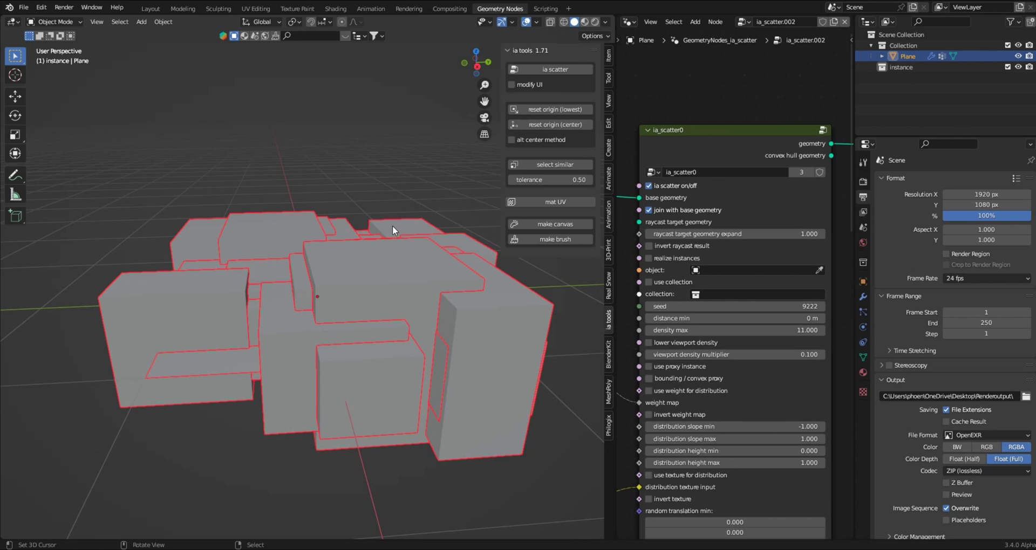
pyautogui.moveTo(380, 235); pyautogui.dragTo(350, 252, button='middle')
pyautogui.scroll(3, 351, 251)
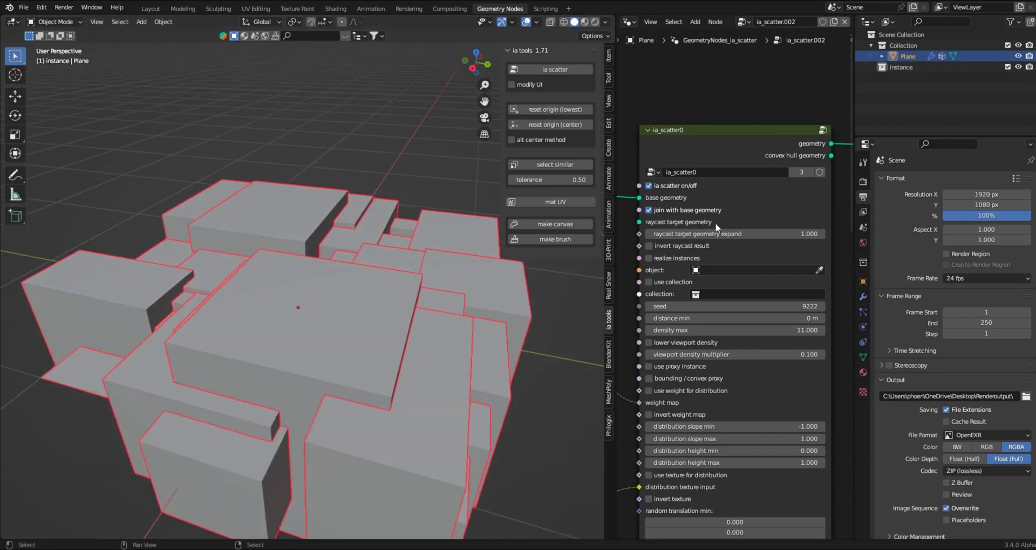
pyautogui.moveTo(439, 313); pyautogui.dragTo(456, 297, button='middle')
pyautogui.rightClick(434, 272)
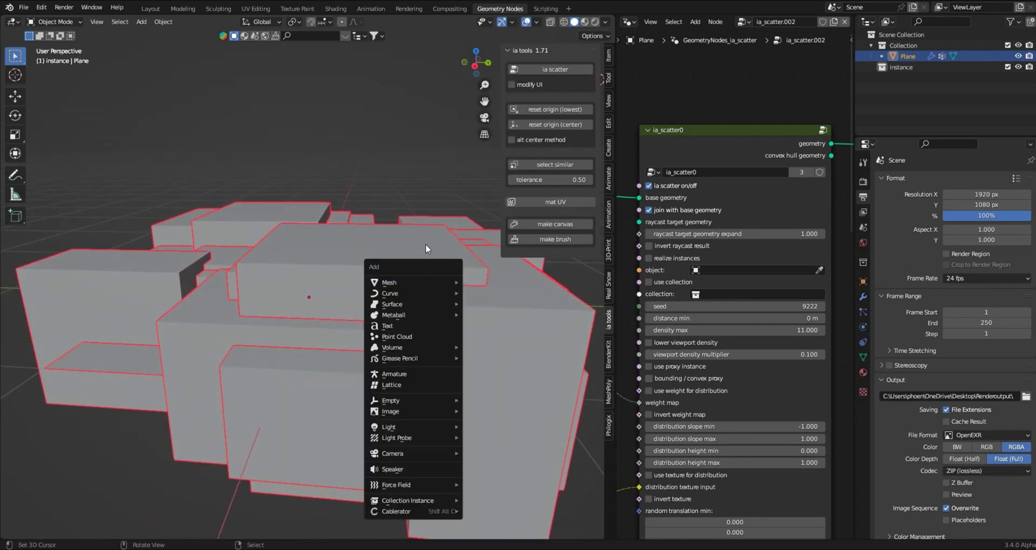
pyautogui.hotkey('shift', 'a')
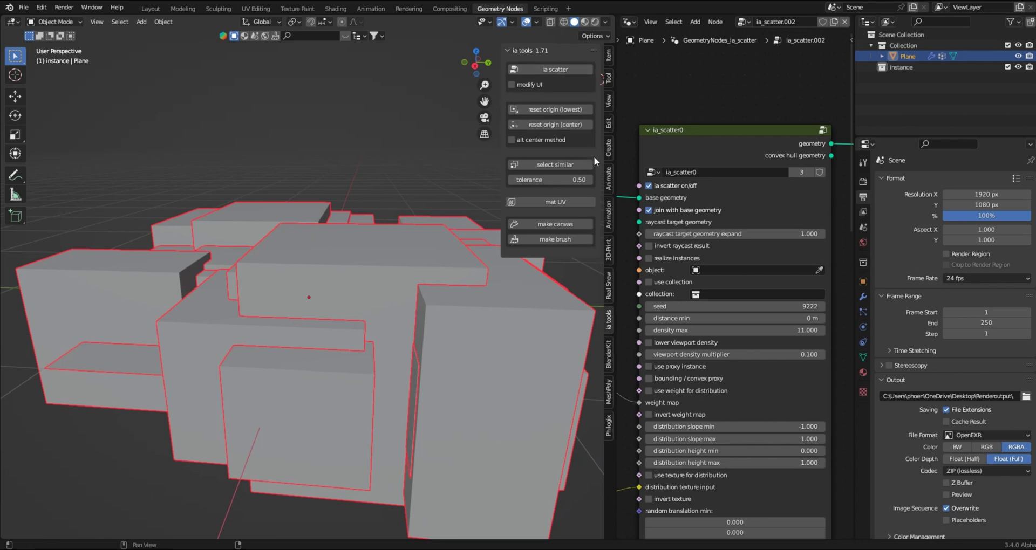
pyautogui.moveTo(616, 167); pyautogui.dragTo(569, 168)
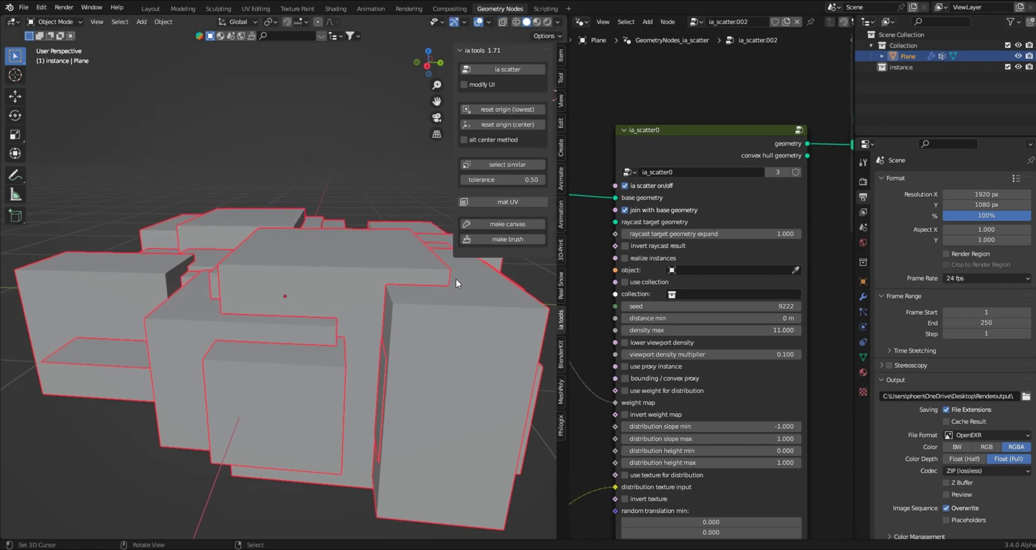
pyautogui.moveTo(278, 339); pyautogui.dragTo(284, 300, button='middle')
pyautogui.scroll(-3, 302, 318)
pyautogui.moveTo(331, 340)
pyautogui.mouseDown(button='middle')
pyautogui.moveTo(313, 338)
pyautogui.moveTo(335, 334)
pyautogui.mouseUp(button='middle')
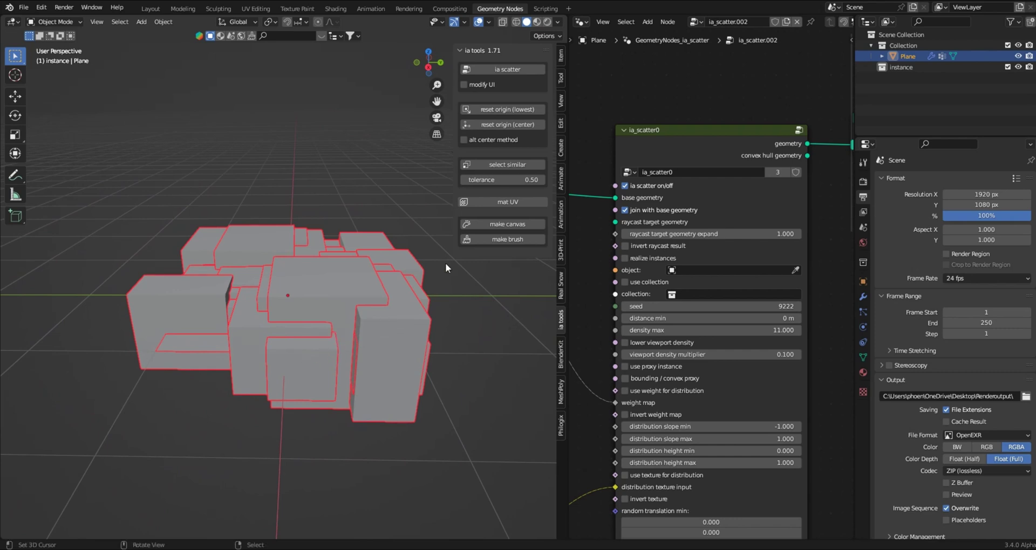
# Step: Place the 3D cursor in the empty area beside the scattered cubes, and hide the sidebar to widen the viewport
pyautogui.moveTo(468, 273); pyautogui.dragTo(380, 307, button='middle')
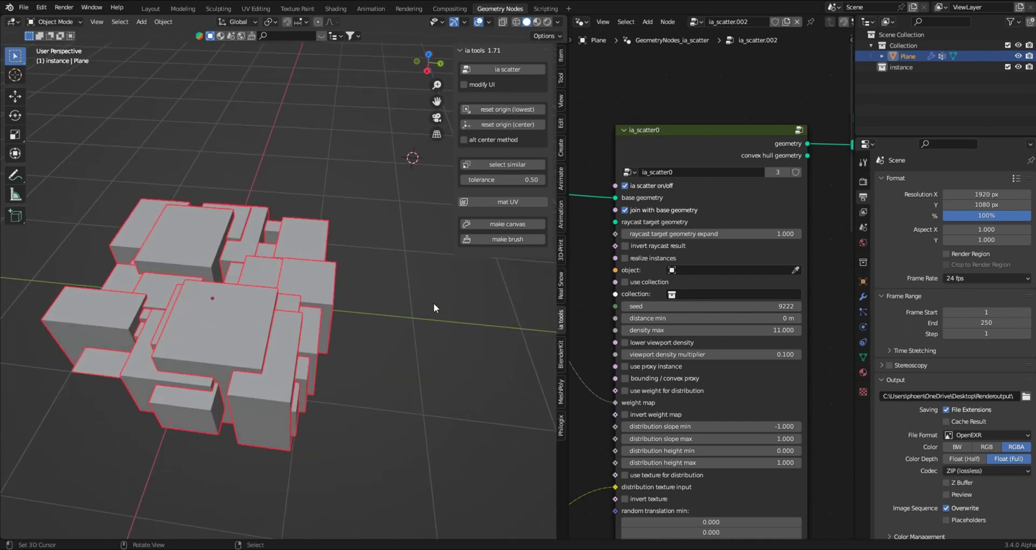
pyautogui.keyDown('shift'); pyautogui.rightClick(458, 284); pyautogui.keyUp('shift')
pyautogui.moveTo(452, 290); pyautogui.dragTo(458, 283, button='middle')
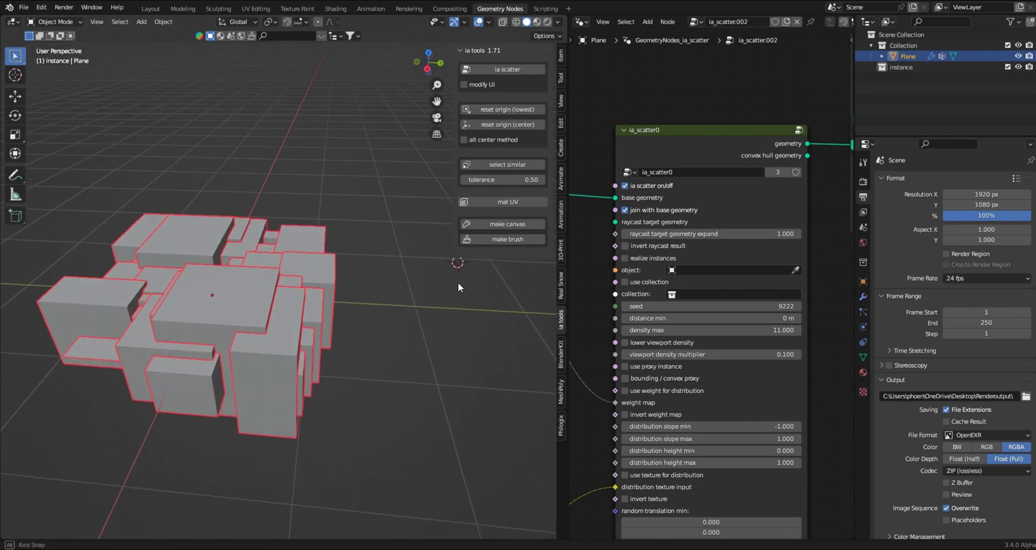
pyautogui.keyDown('shift'); pyautogui.rightClick(457, 262); pyautogui.keyUp('shift')
pyautogui.press('n')
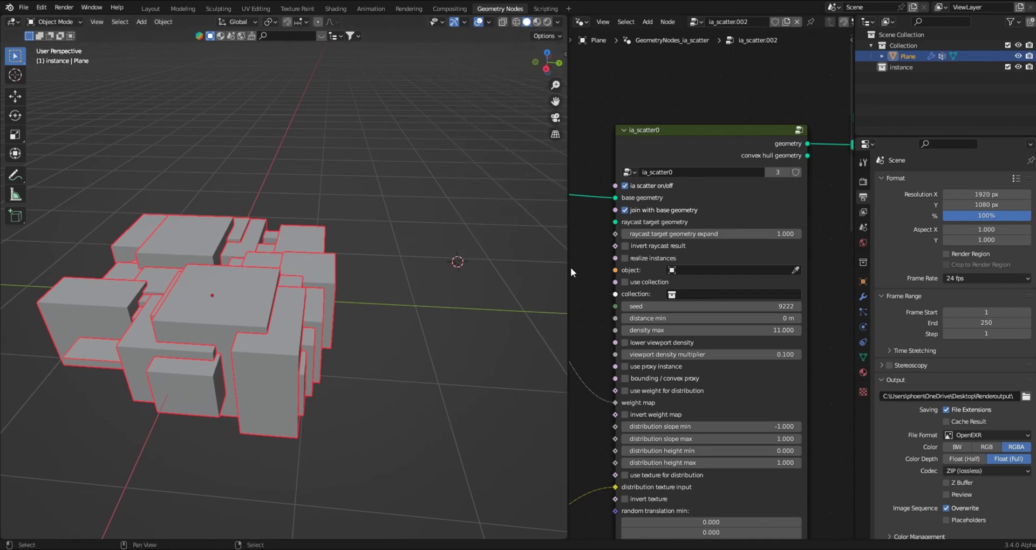
pyautogui.moveTo(569, 268); pyautogui.dragTo(598, 272)
# Step: Add a mesh cube at the 3D cursor, inside the instance collection
pyautogui.scroll(3, 423, 278)
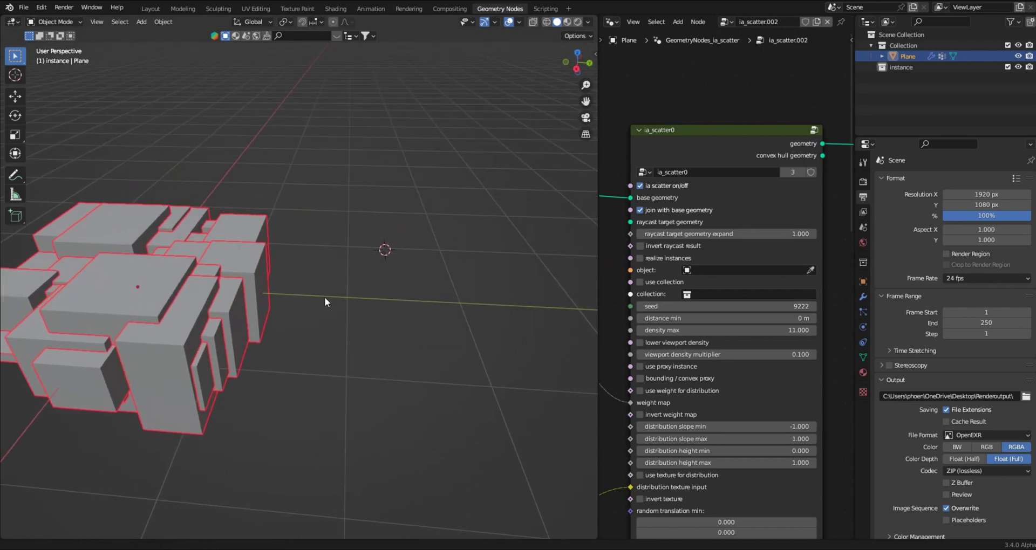
pyautogui.scroll(3, 516, 203)
pyautogui.scroll(2, 516, 205)
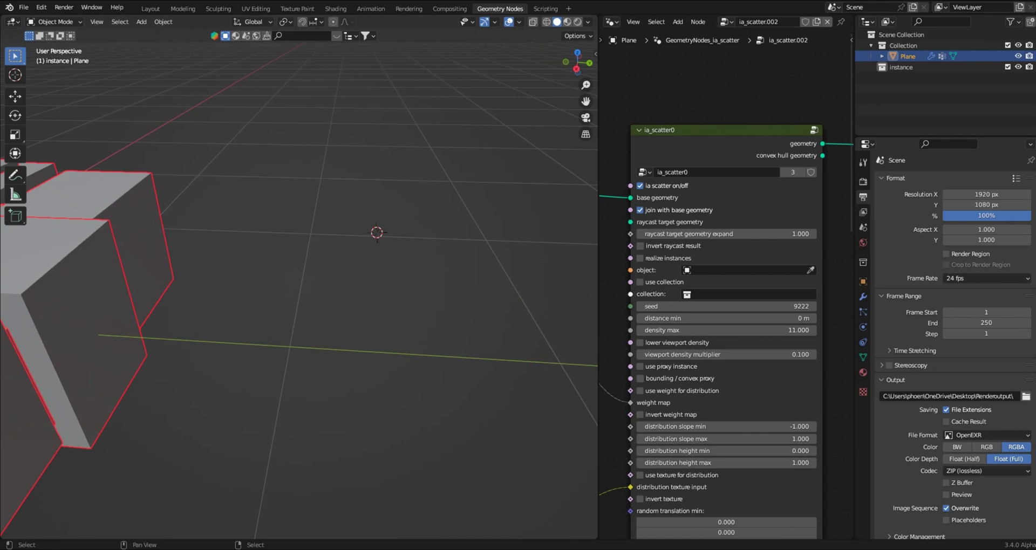
pyautogui.click(392, 227)
pyautogui.hotkey('shift', 'a')
pyautogui.moveTo(388, 227)
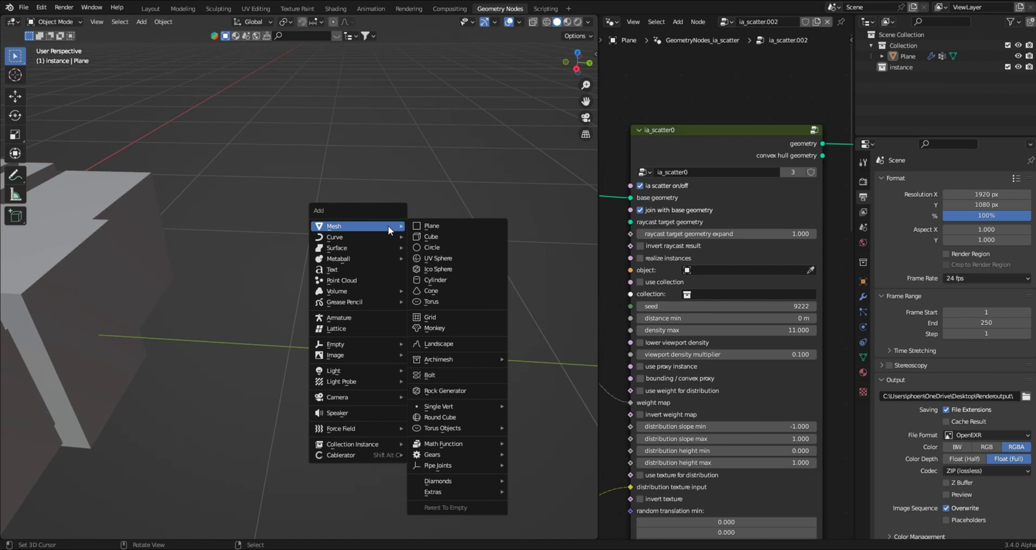
pyautogui.click(453, 237)
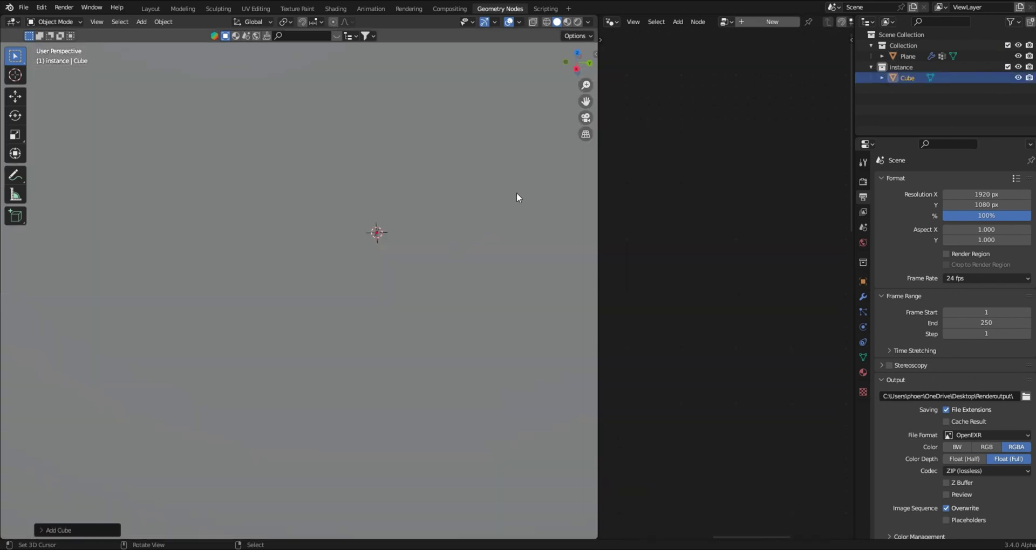
# Step: Shrink the cube by a factor of about 0.13 and again by about 0.12, and apply its scale
pyautogui.press('s')
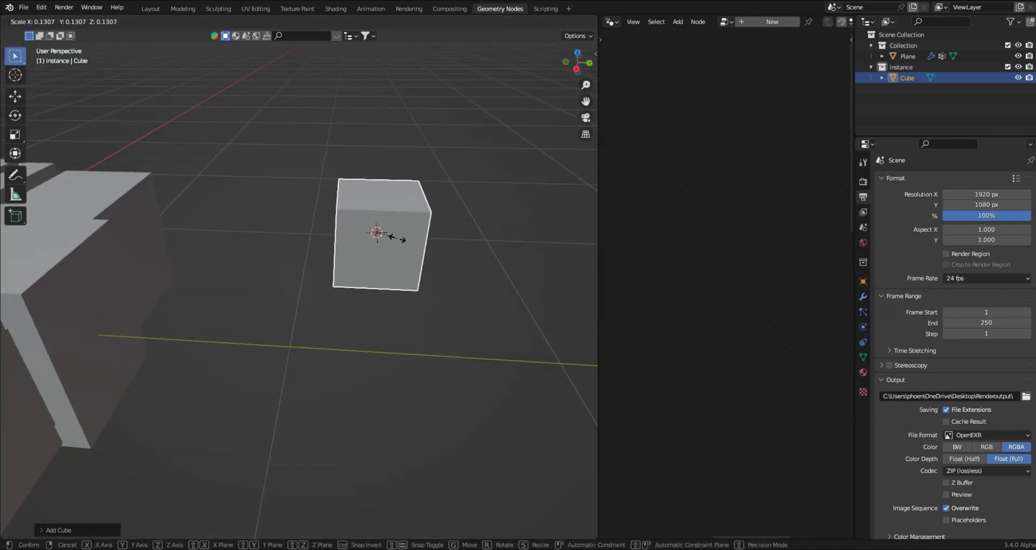
pyautogui.click(403, 235)
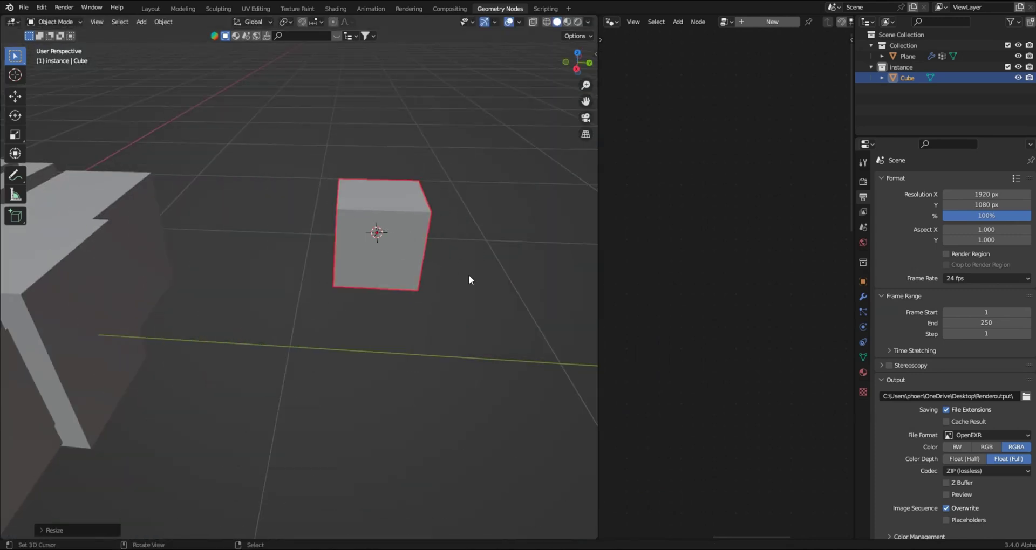
pyautogui.press('s')
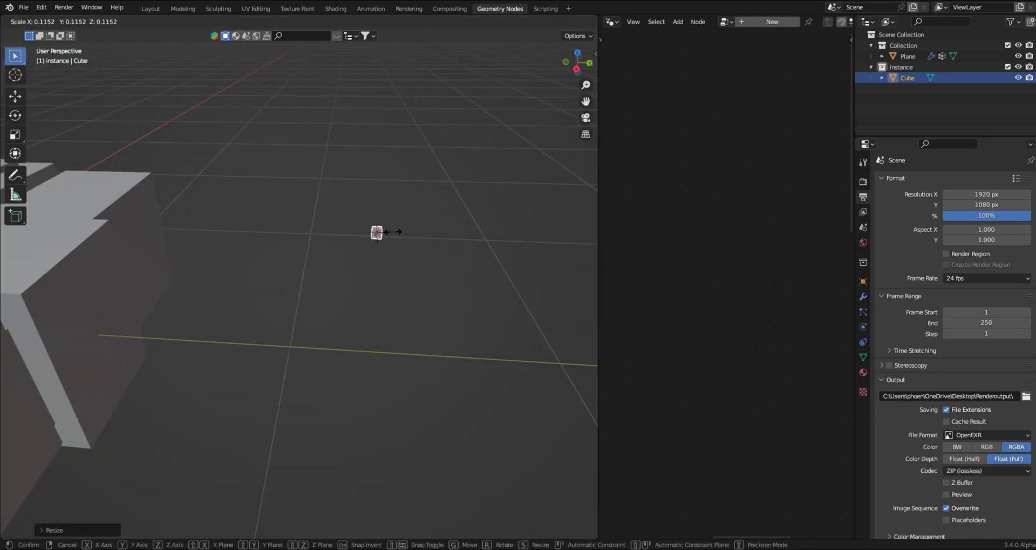
pyautogui.click(393, 232)
pyautogui.scroll(6, 429, 233)
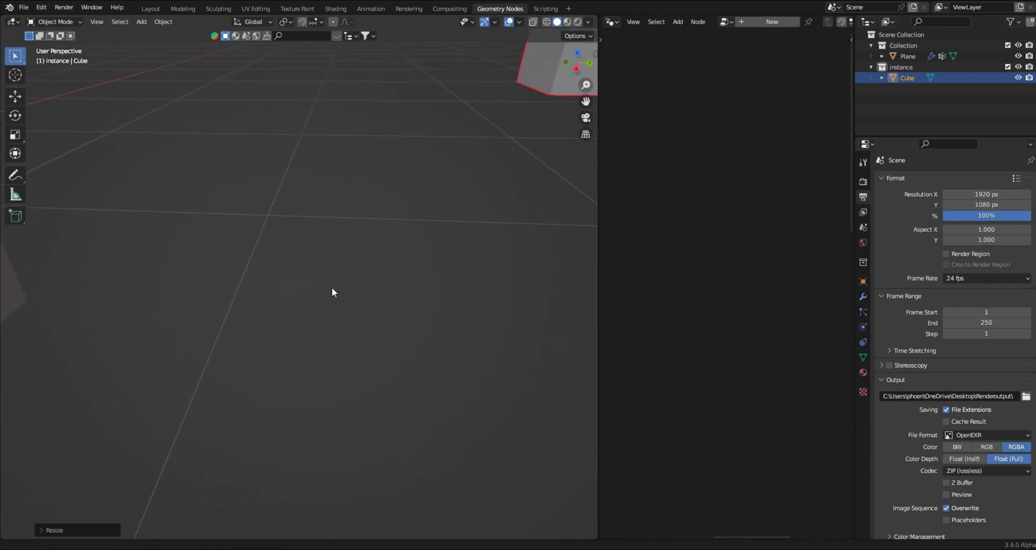
pyautogui.press('KP_Decimal')
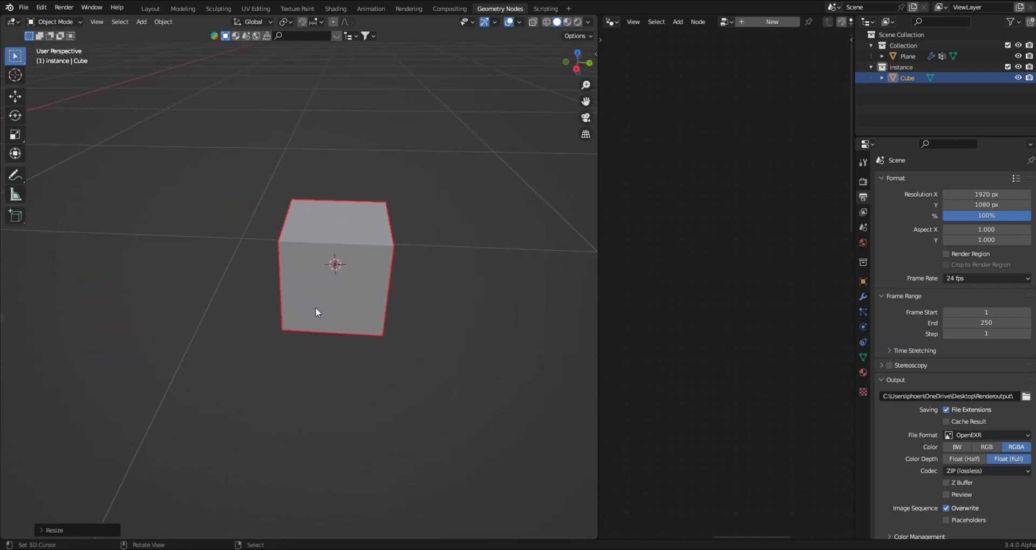
pyautogui.hotkey('ctrl', 'a')
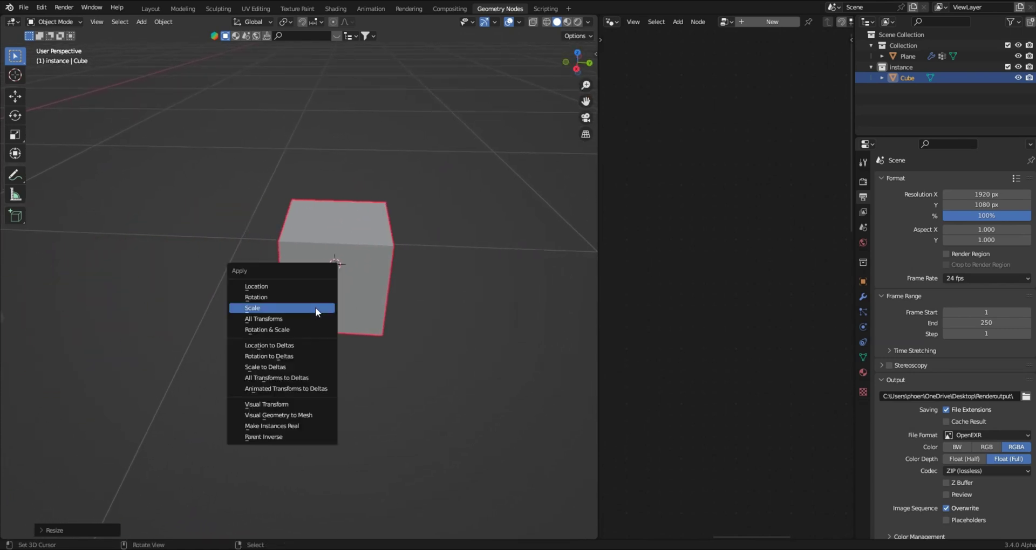
pyautogui.click(315, 309)
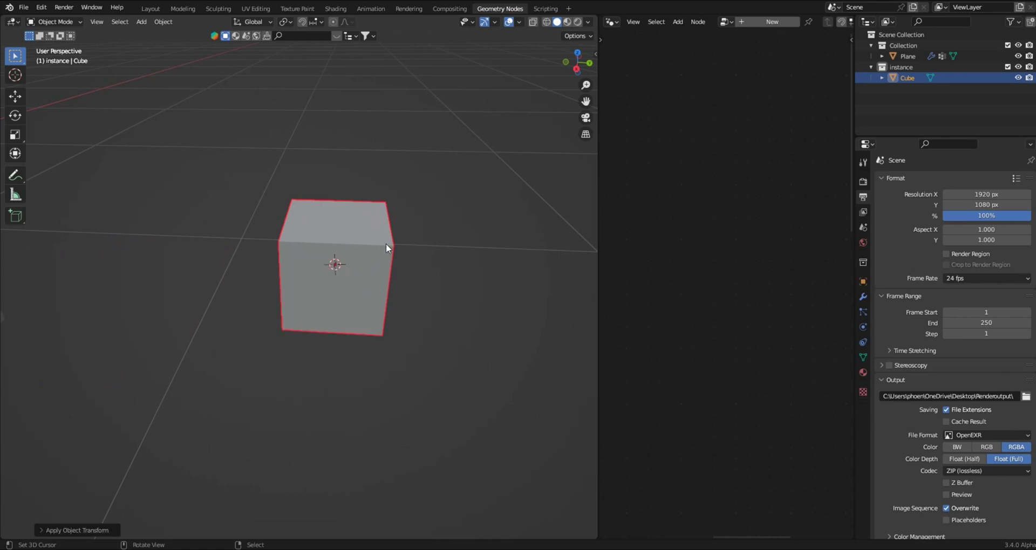
# Step: Add a UV sphere at the cube's centre and scale it down until it only slightly protrudes from the cube's faces
pyautogui.hotkey('shift', 's')
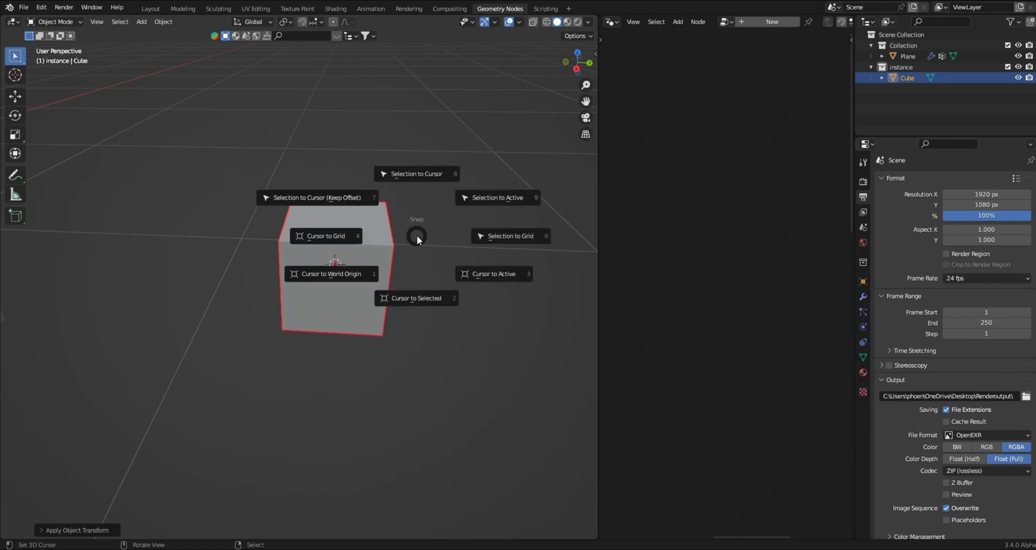
pyautogui.hotkey('shift', 'a')
pyautogui.moveTo(422, 193)
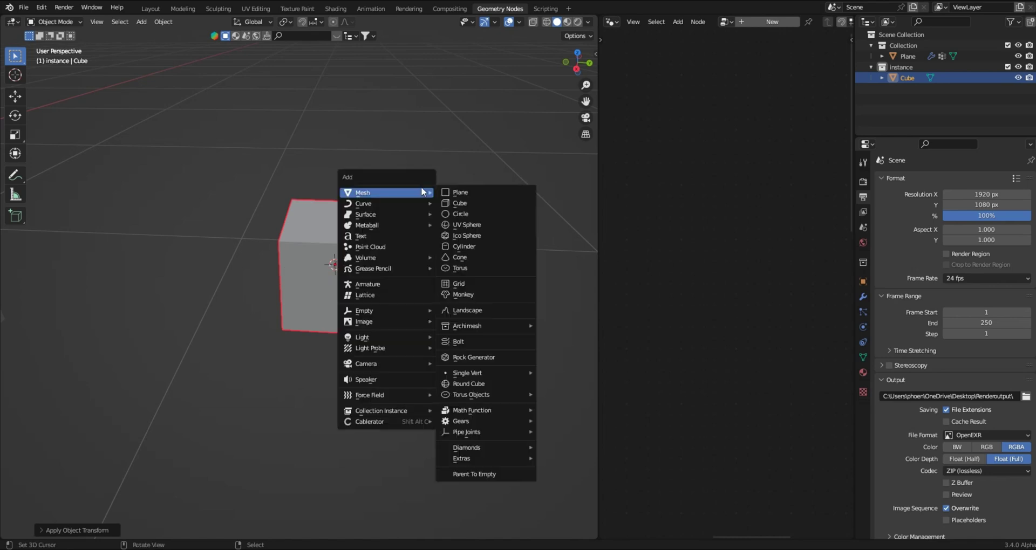
pyautogui.click(482, 224)
pyautogui.press('s')
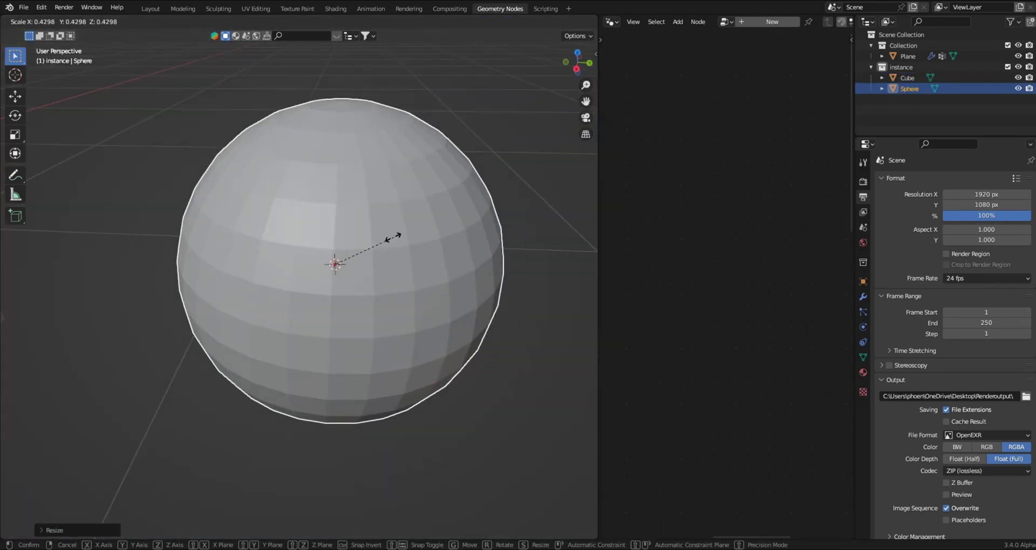
pyautogui.click(393, 238)
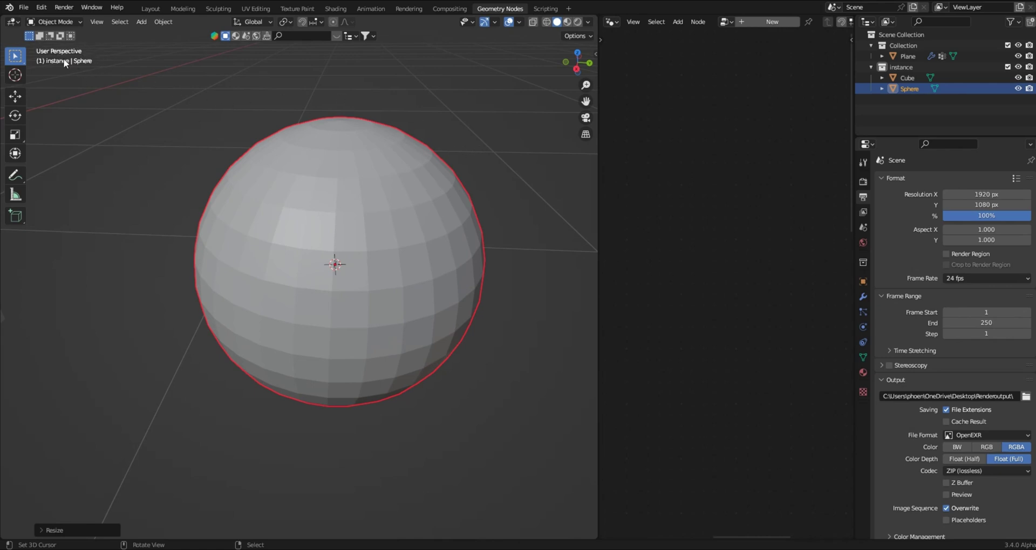
pyautogui.press('s')
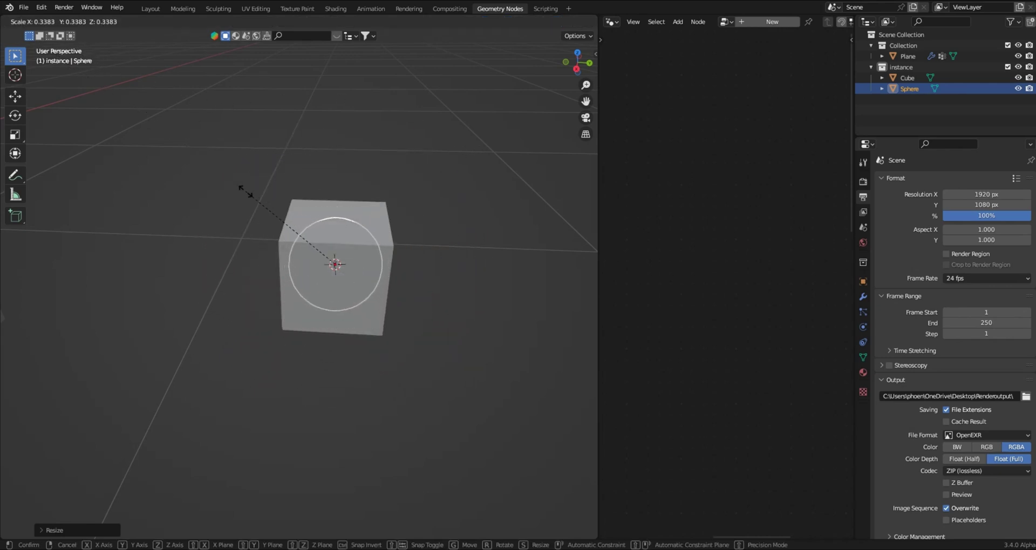
pyautogui.click(241, 181)
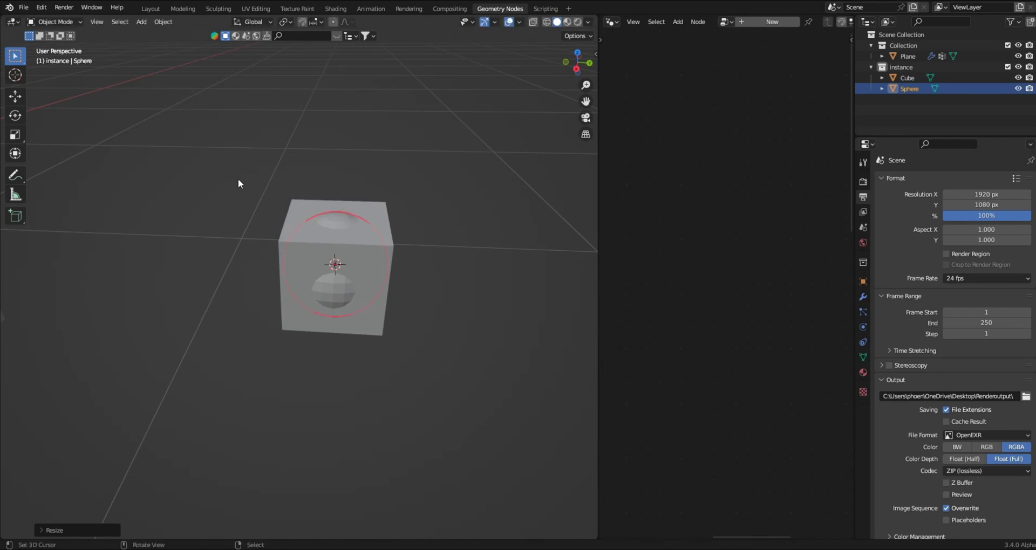
# Step: Apply the scale of the small UV sphere
pyautogui.hotkey('ctrl', 'a')
pyautogui.click(236, 178)
pyautogui.moveTo(356, 249); pyautogui.dragTo(357, 245, button='middle')
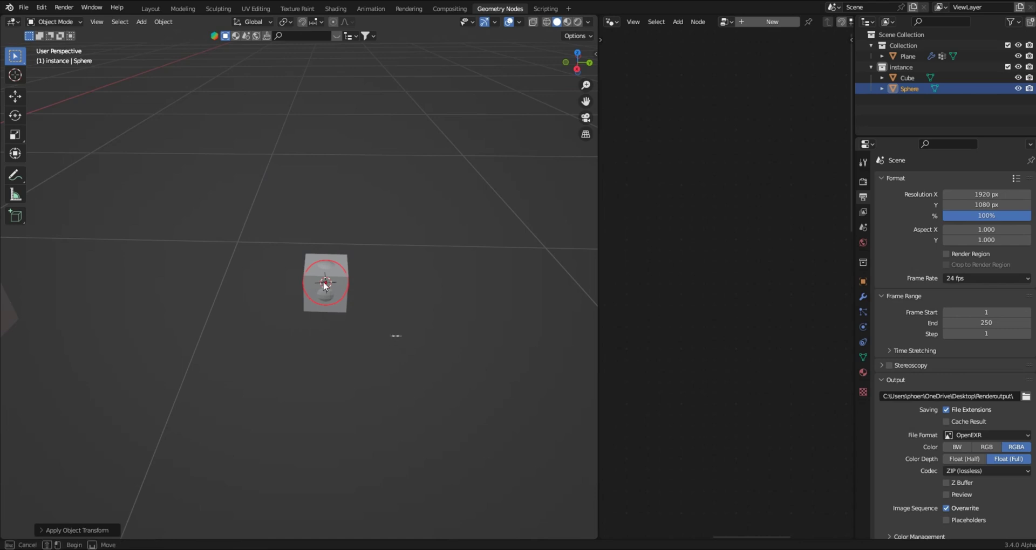
# Step: Move the cube and sphere together into a new collection named Instances, and collapse that collection in the outliner
pyautogui.moveTo(399, 337); pyautogui.dragTo(271, 215)
pyautogui.press('m')
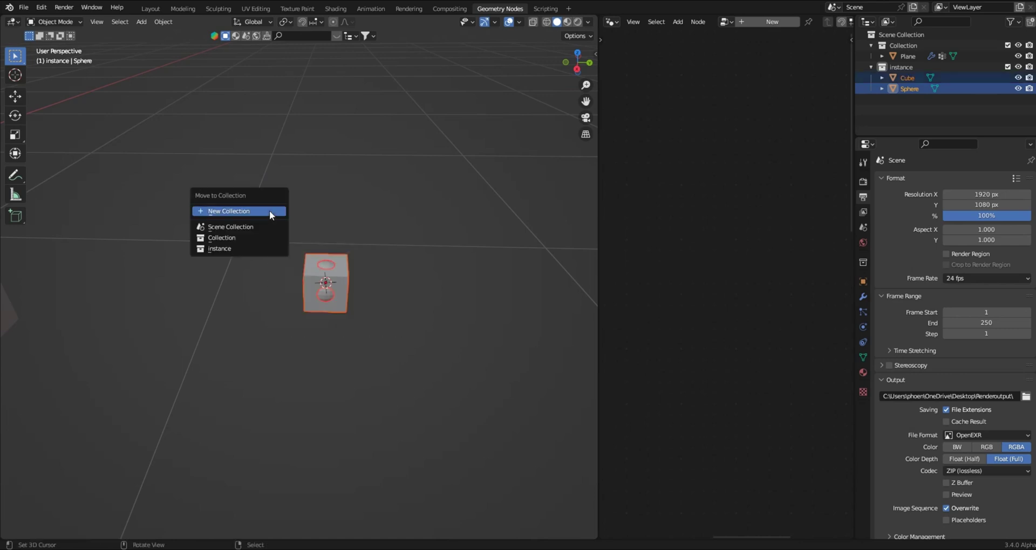
pyautogui.click(228, 211)
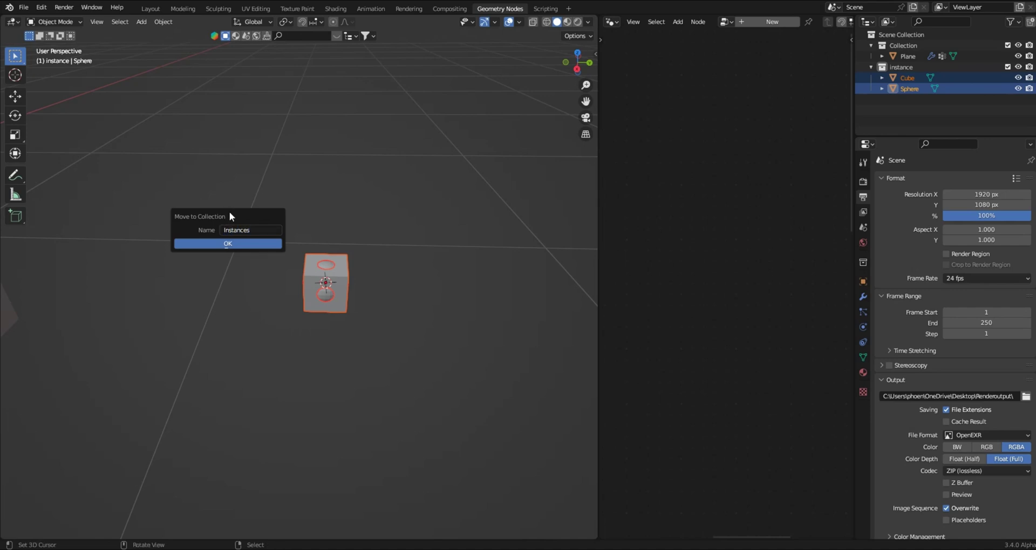
pyautogui.press('Return')
pyautogui.click(374, 280)
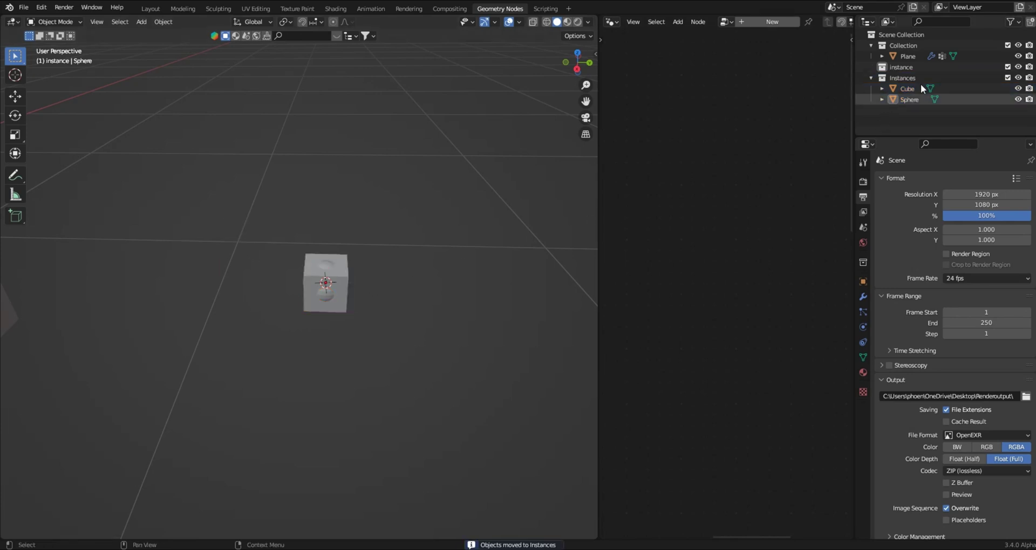
pyautogui.click(871, 78)
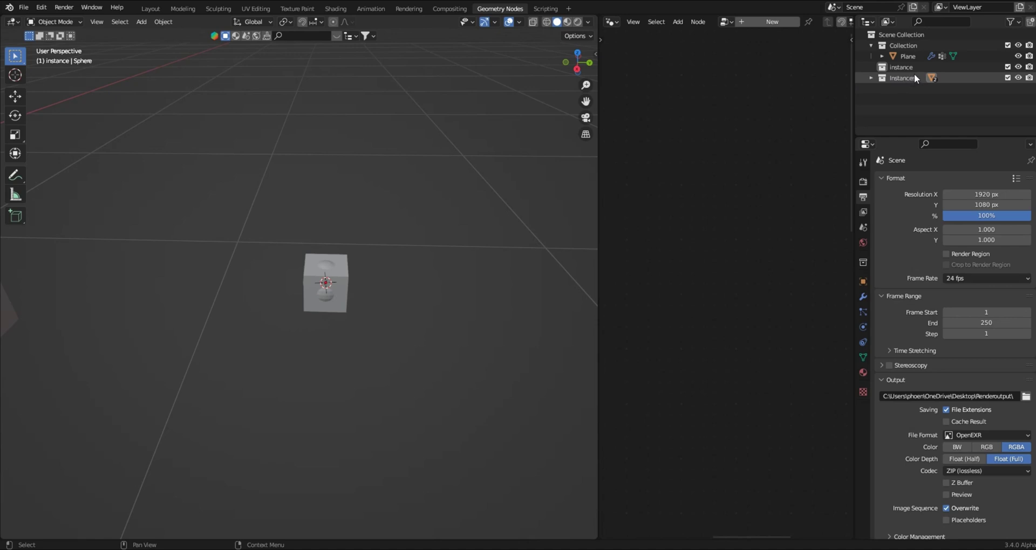
pyautogui.moveTo(915, 74)
pyautogui.mouseDown()
pyautogui.moveTo(705, 165)
pyautogui.moveTo(912, 74)
pyautogui.moveTo(900, 76)
pyautogui.mouseUp()
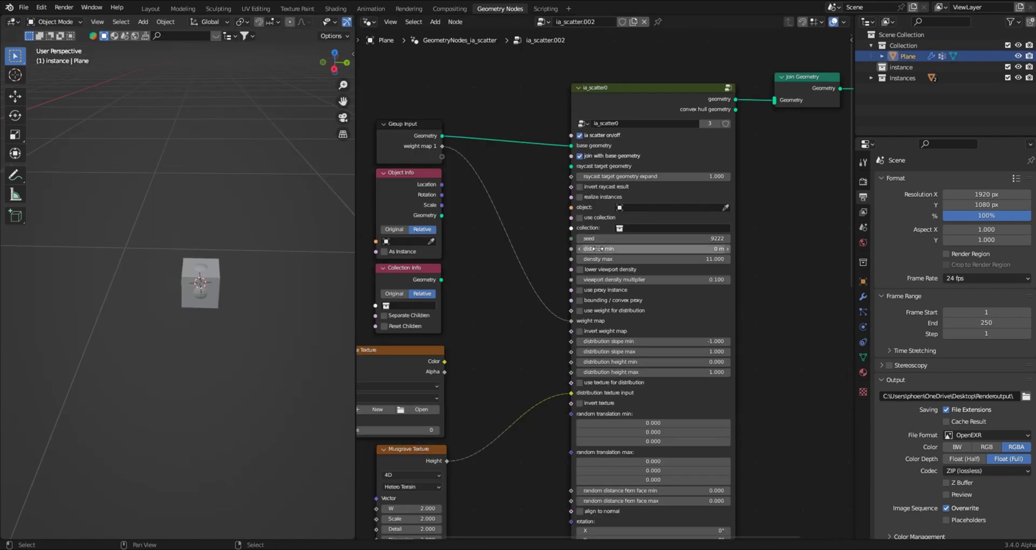
# Step: Assign the Instances collection to the plane's ia_scatter0 node and enable its use collection option
pyautogui.scroll(2, 596, 249)
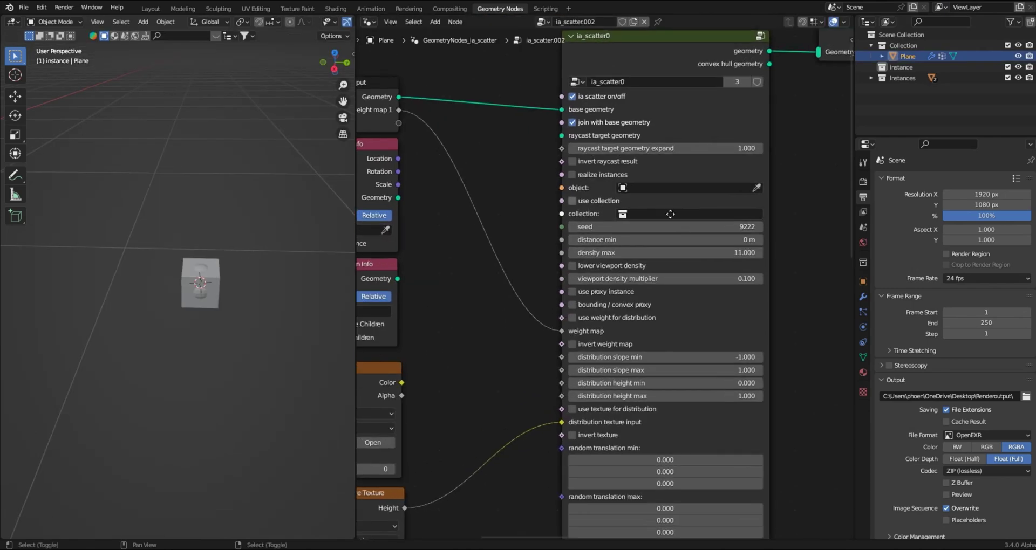
pyautogui.moveTo(597, 283); pyautogui.dragTo(606, 282, button='middle')
pyautogui.moveTo(269, 287); pyautogui.dragTo(121, 263, button='middle')
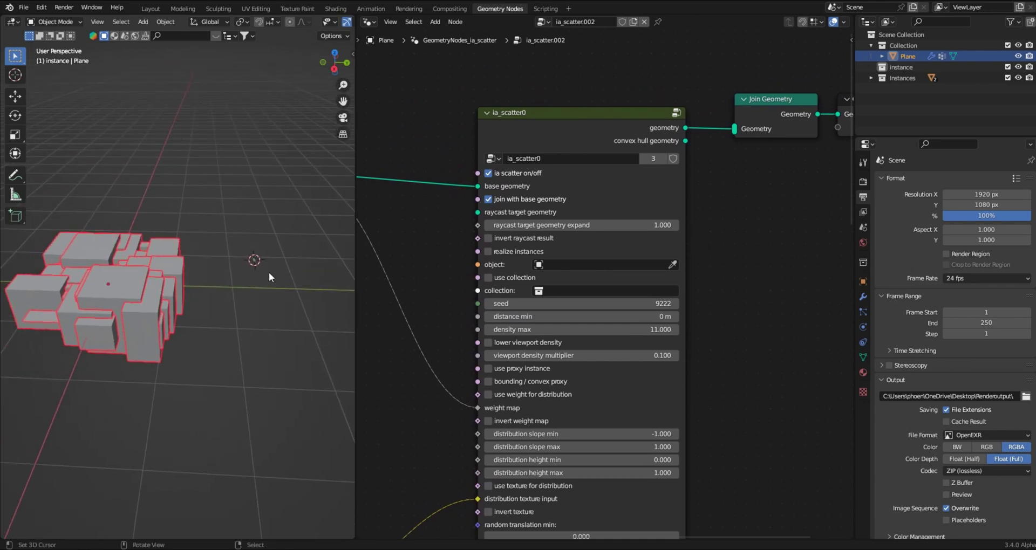
pyautogui.click(539, 291)
pyautogui.click(564, 321)
pyautogui.click(489, 278)
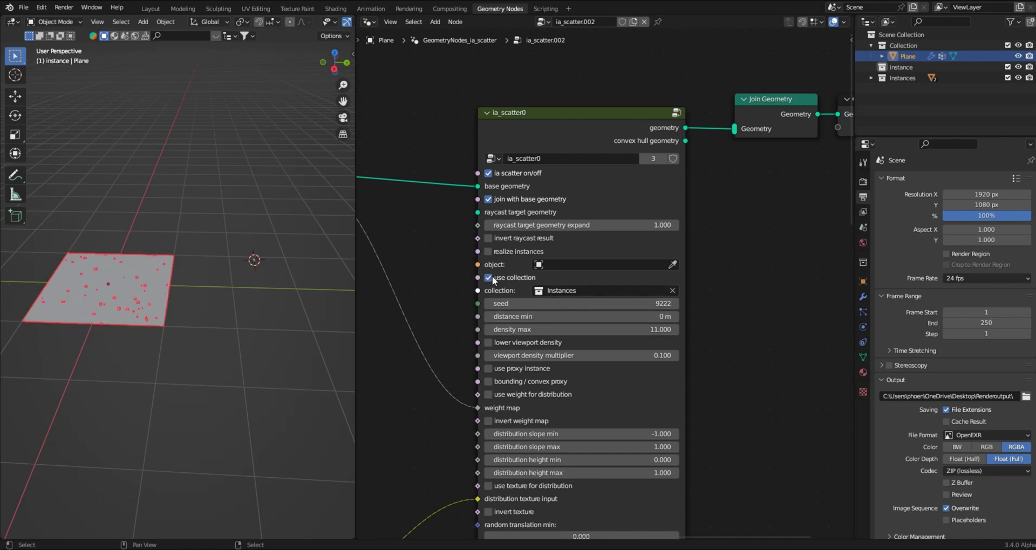
# Step: Inspect the scattered cubes and spheres up close and change the scatter seed to 9305
pyautogui.moveTo(242, 296)
pyautogui.mouseDown(button='middle')
pyautogui.moveTo(220, 276)
pyautogui.moveTo(254, 286)
pyautogui.mouseUp(button='middle')
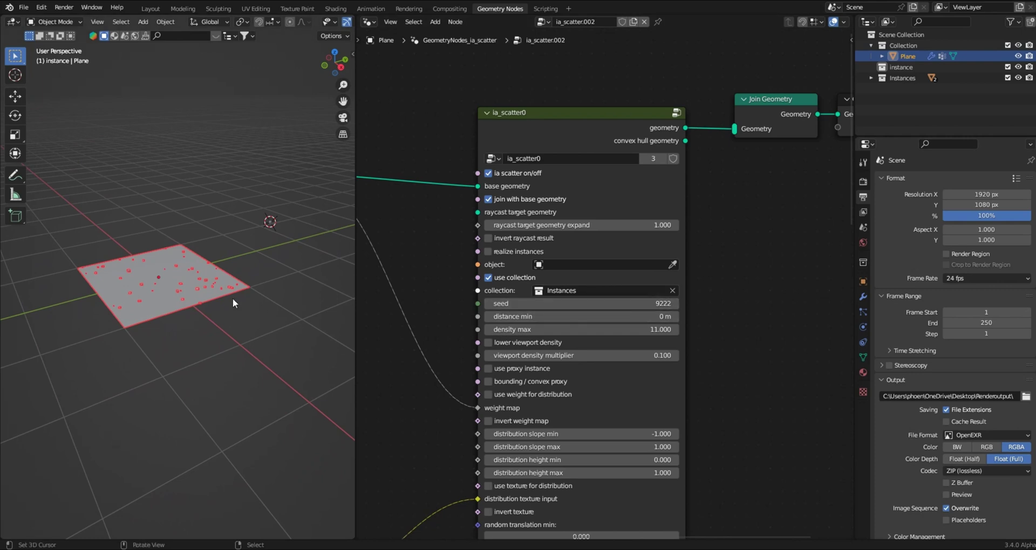
pyautogui.scroll(4, 209, 300)
pyautogui.scroll(3, 216, 299)
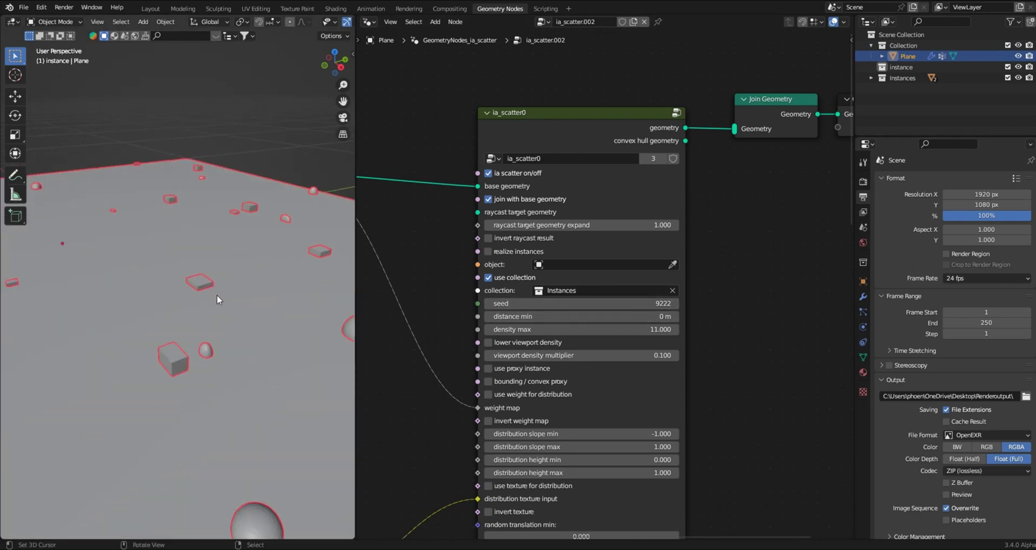
pyautogui.moveTo(217, 296); pyautogui.dragTo(270, 291, button='middle')
pyautogui.moveTo(531, 304); pyautogui.dragTo(573, 303)
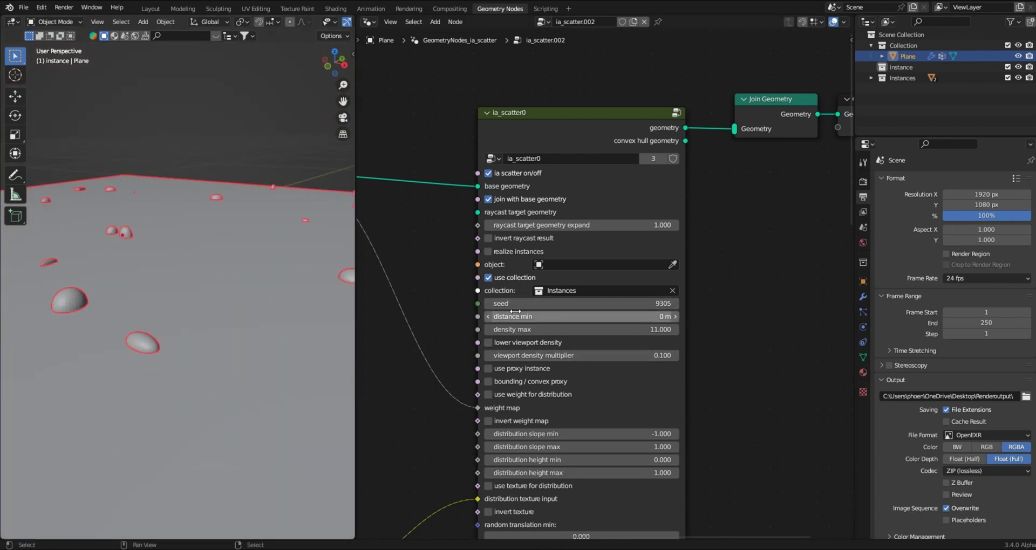
# Step: Raise the scatter node's density max first to 368.9 and finally to 5000
pyautogui.moveTo(551, 329); pyautogui.dragTo(423, 328)
pyautogui.scroll(-1, 457, 314)
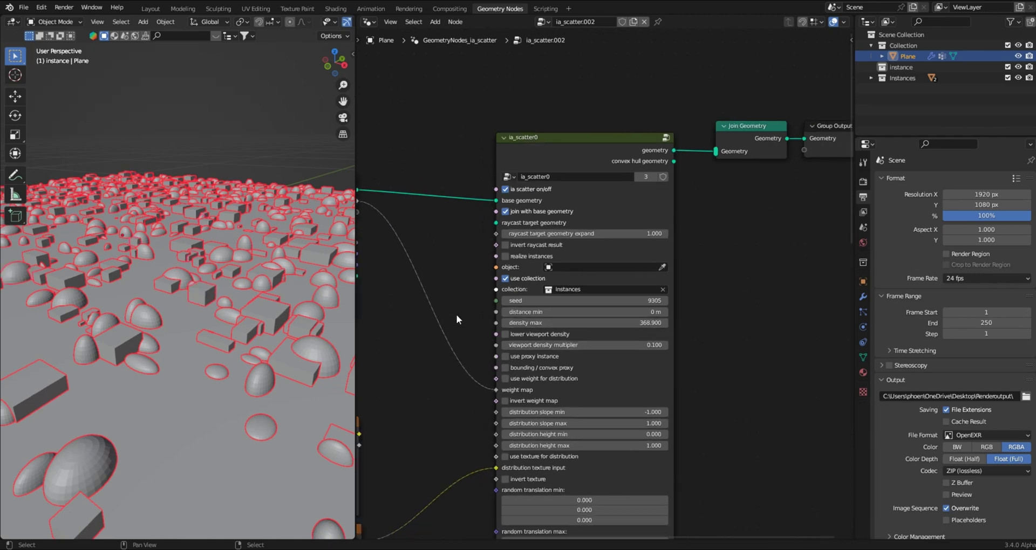
pyautogui.scroll(-6, 237, 315)
pyautogui.moveTo(231, 321); pyautogui.dragTo(254, 323, button='middle')
pyautogui.click(592, 324)
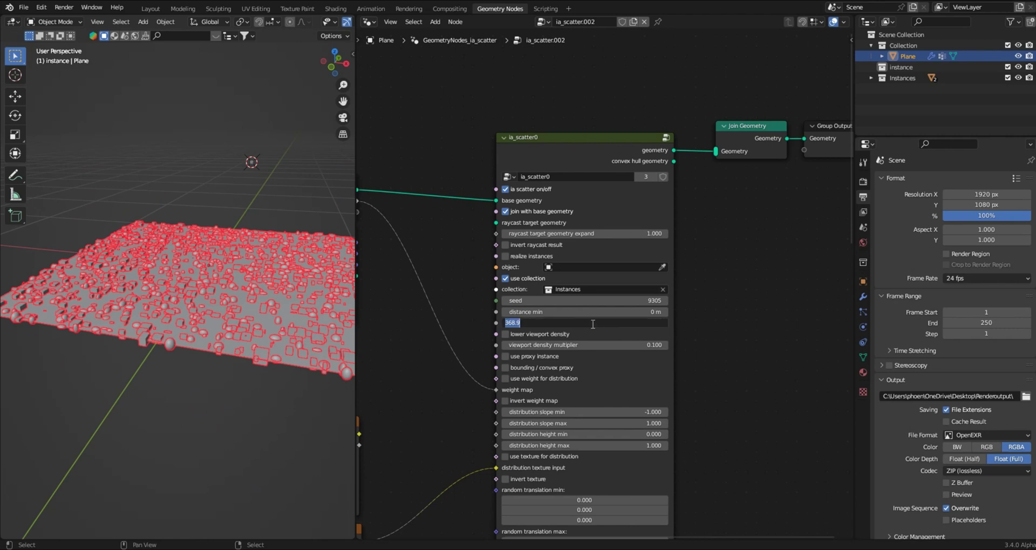
pyautogui.press('Return')
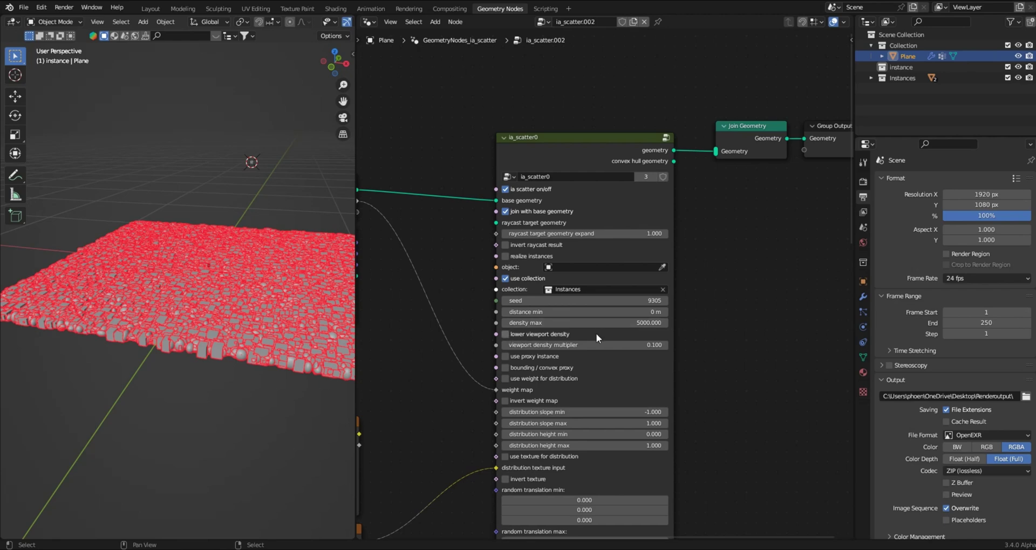
# Step: Toggle lower viewport density on the scatter node to compare both states, leaving it enabled
pyautogui.scroll(5, 597, 333)
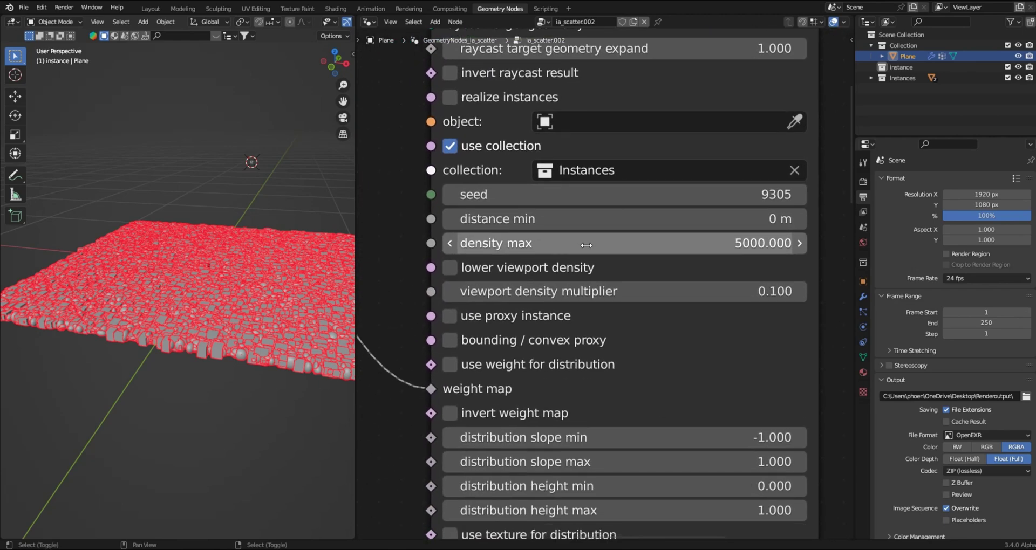
pyautogui.scroll(1, 586, 245)
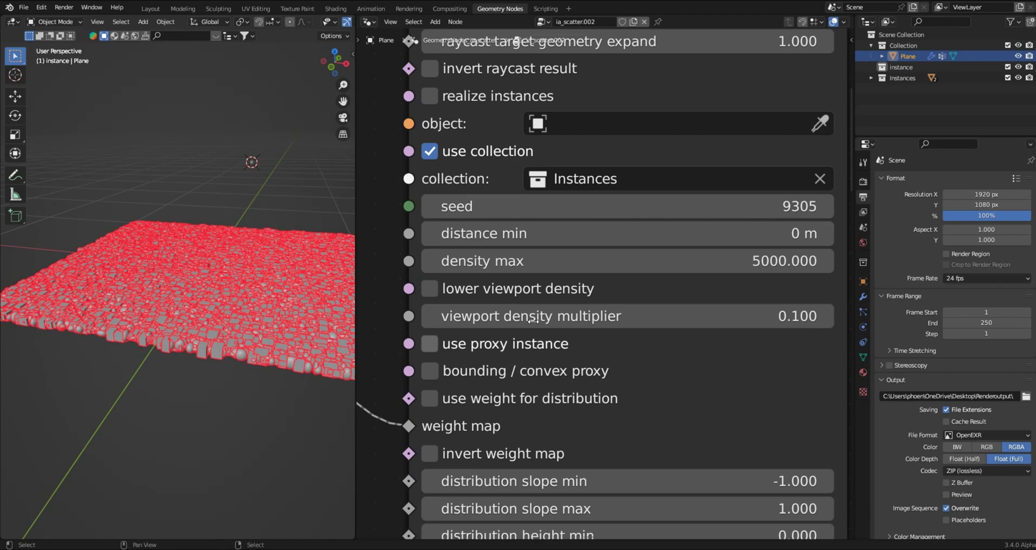
pyautogui.click(430, 289)
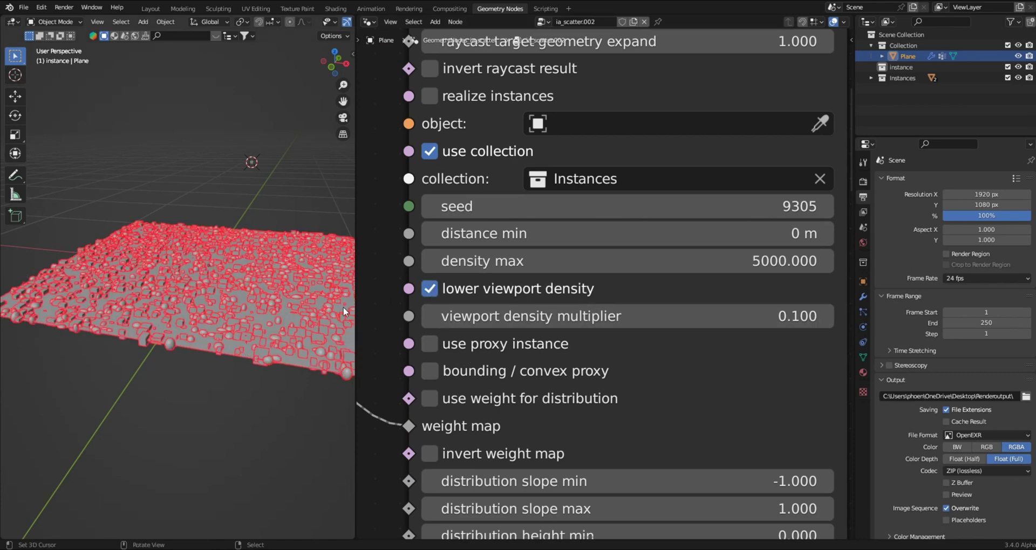
pyautogui.click(431, 290)
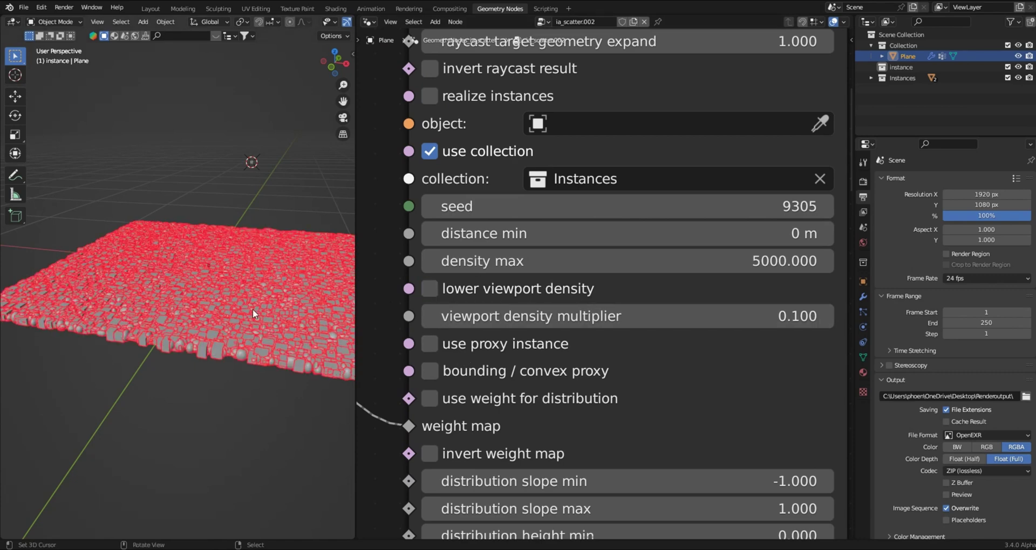
pyautogui.click(433, 289)
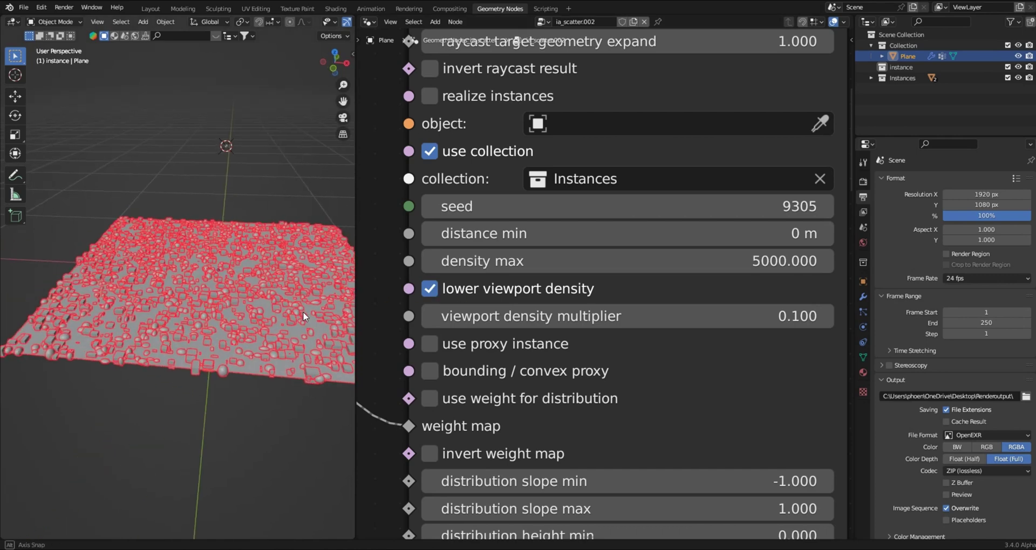
pyautogui.moveTo(303, 312); pyautogui.dragTo(296, 314, button='middle')
# Step: Make the Instances collection active, place the 3D cursor beside the scattered plane and add an ico sphere there
pyautogui.scroll(-3, 594, 290)
pyautogui.scroll(-3, 589, 282)
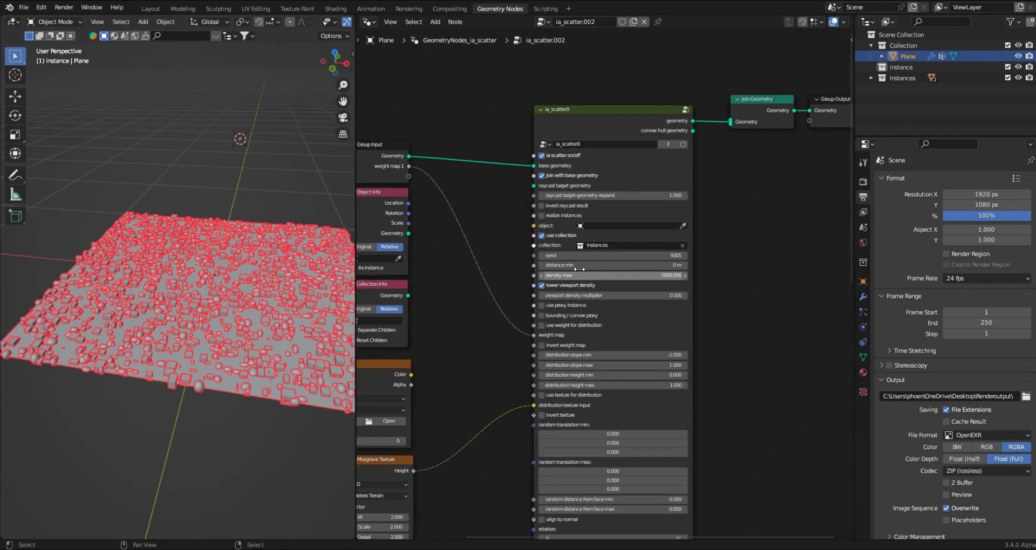
pyautogui.keyDown('shift'); pyautogui.scroll(-8, 566, 204); pyautogui.keyUp('shift')
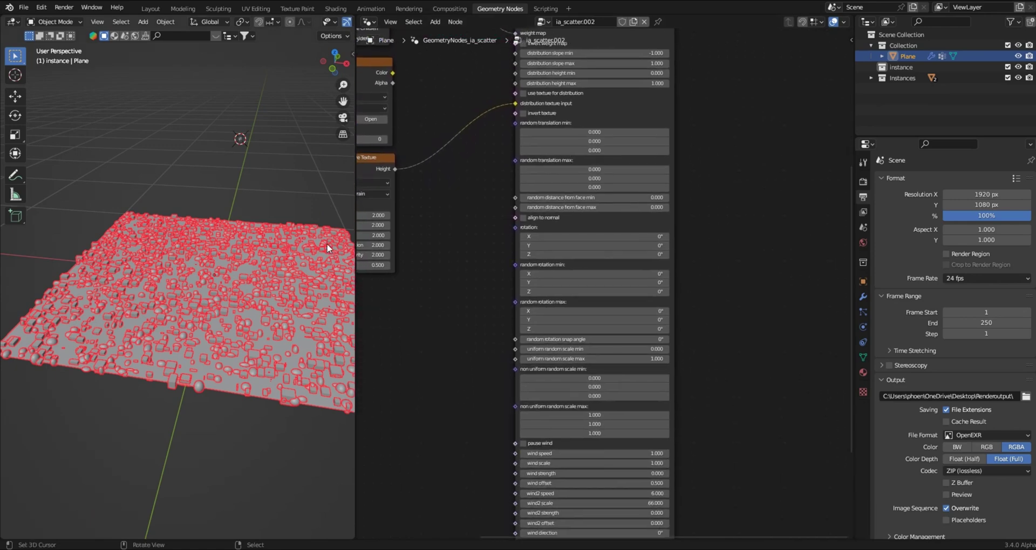
pyautogui.moveTo(299, 200); pyautogui.dragTo(169, 221, button='middle')
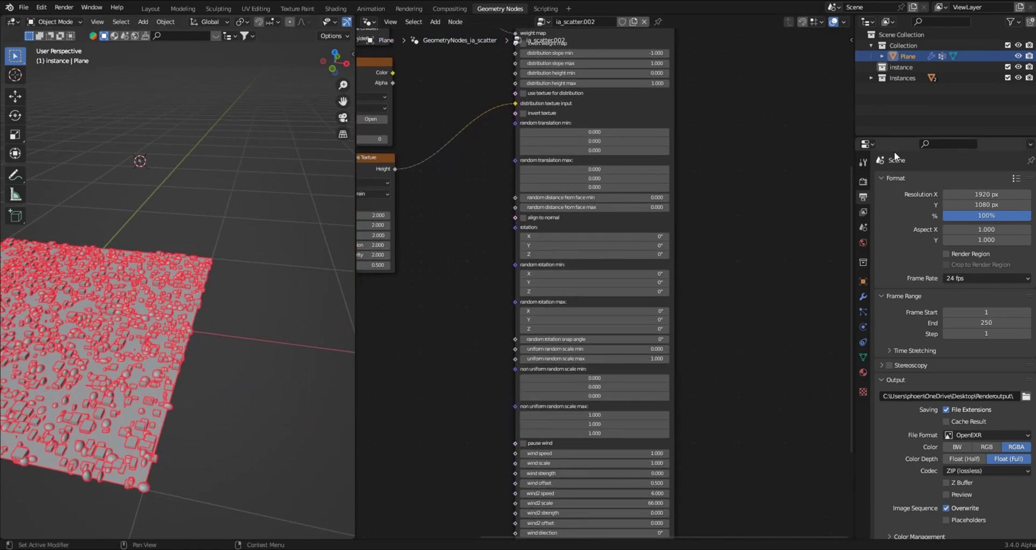
pyautogui.click(896, 77)
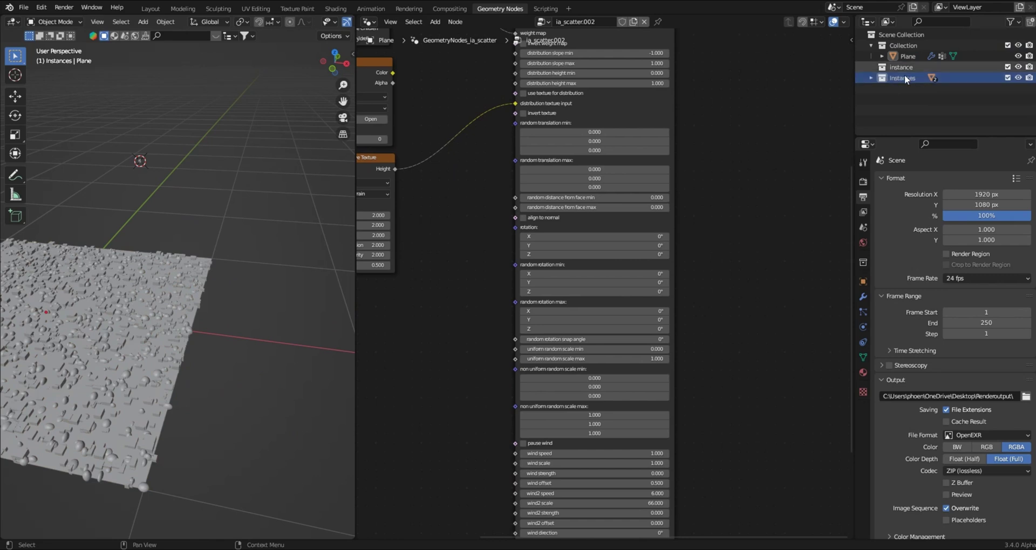
pyautogui.click(254, 198)
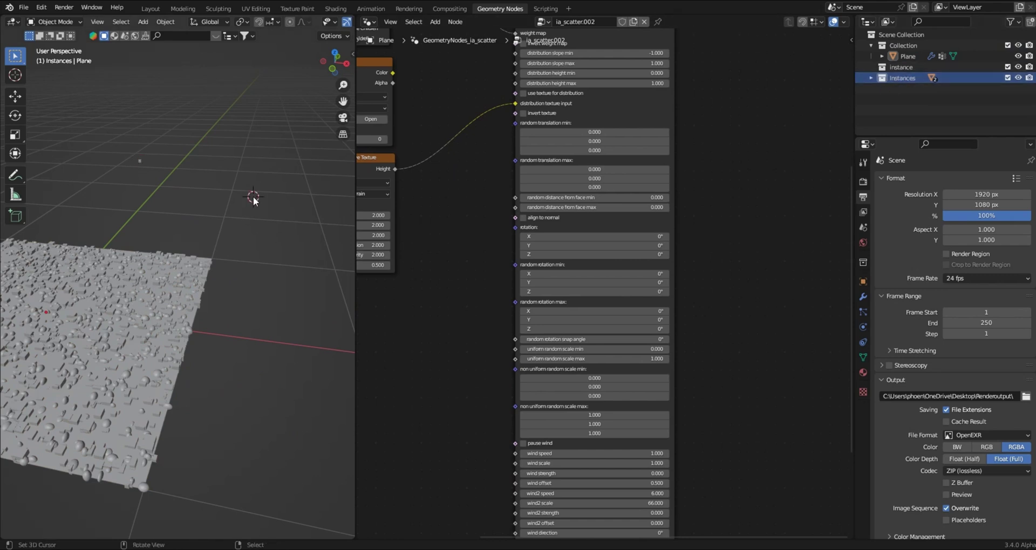
pyautogui.hotkey('shift', 'a')
pyautogui.moveTo(287, 166)
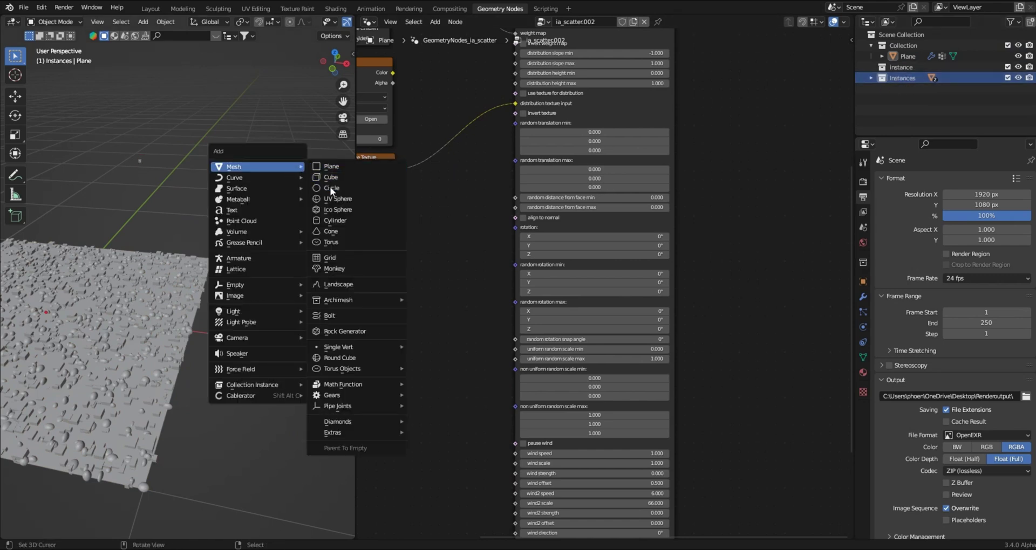
pyautogui.click(349, 210)
# Step: Scale the new ico sphere down to a small fraction of its size and apply its scale
pyautogui.press('KP_Divide')
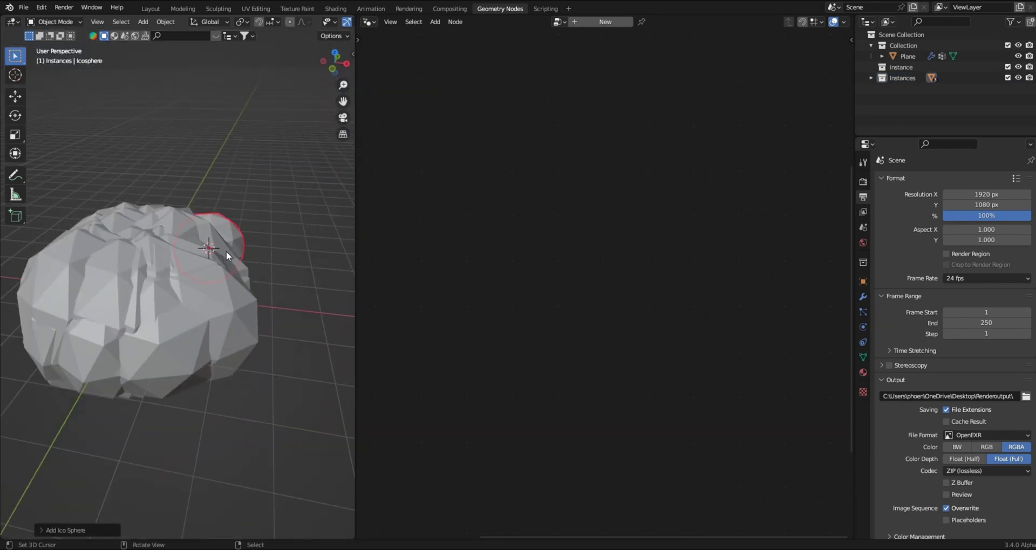
pyautogui.moveTo(212, 254); pyautogui.dragTo(253, 244, button='middle')
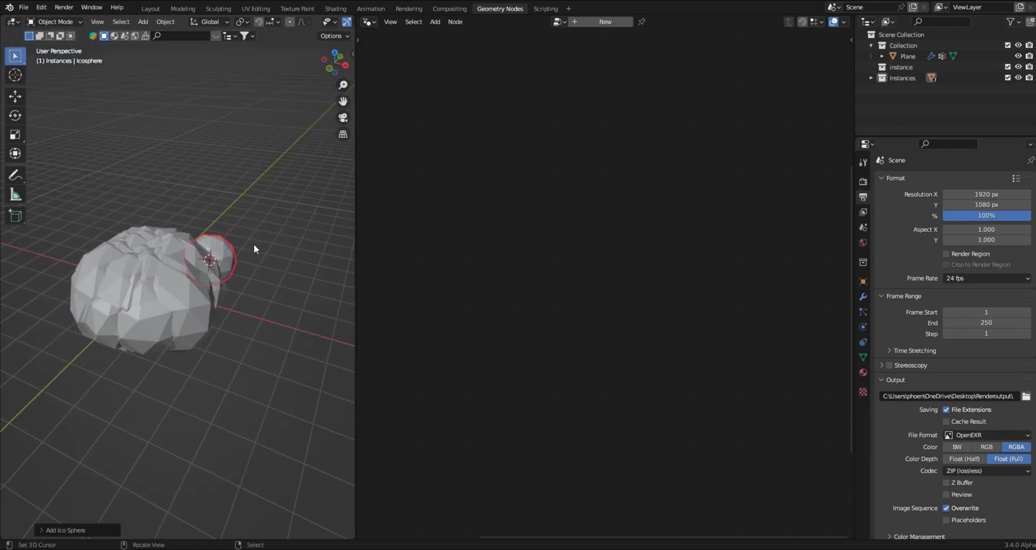
pyautogui.press('s')
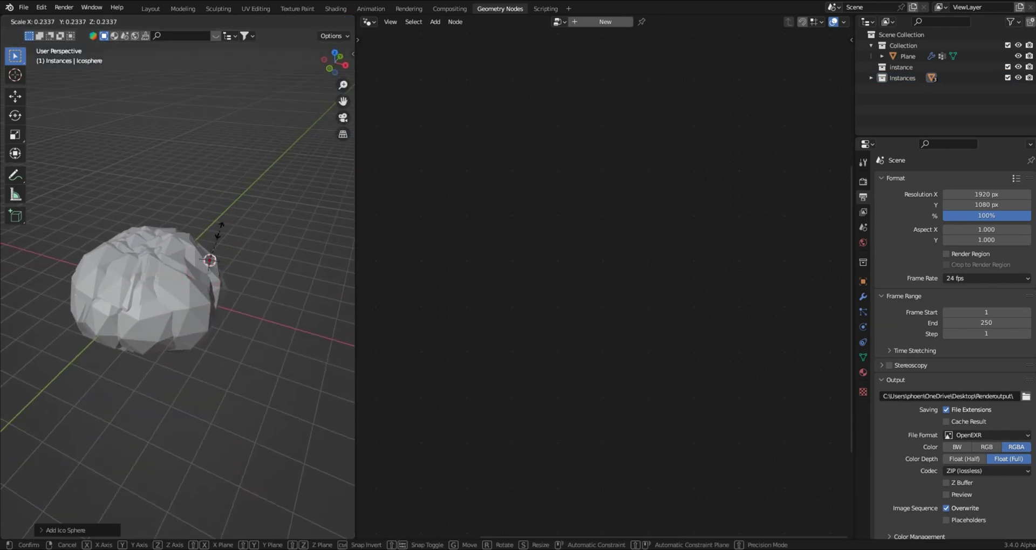
pyautogui.click(212, 241)
pyautogui.hotkey('ctrl', 'a')
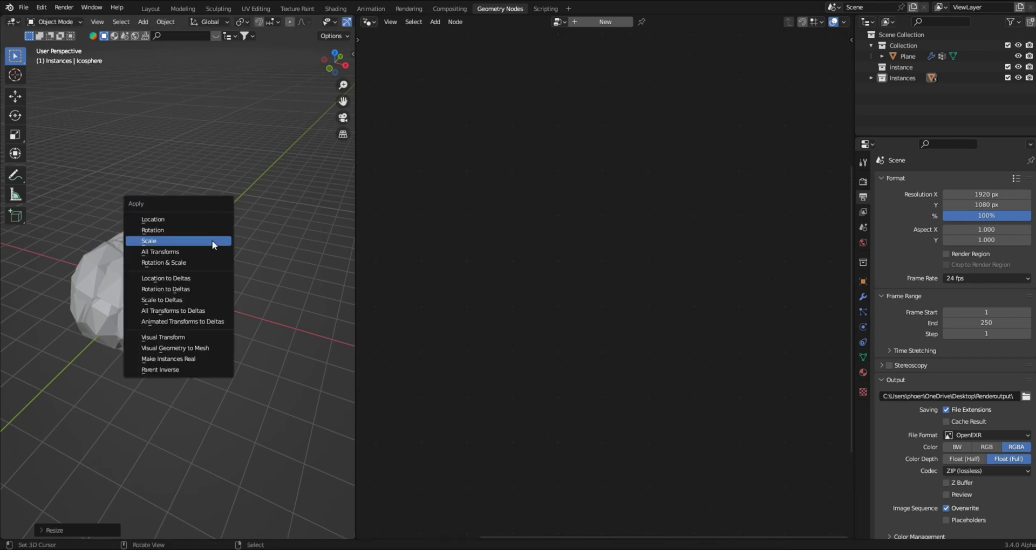
pyautogui.click(212, 241)
# Step: Shrink the ico sphere further so its scattered copies no longer overlap heavily, and apply its scale again
pyautogui.scroll(6, 221, 273)
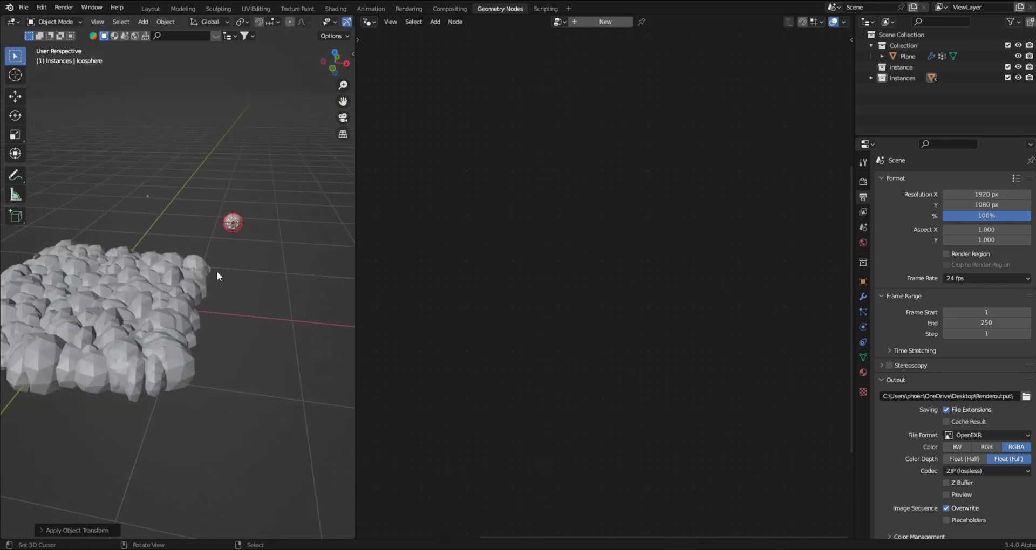
pyautogui.press('s')
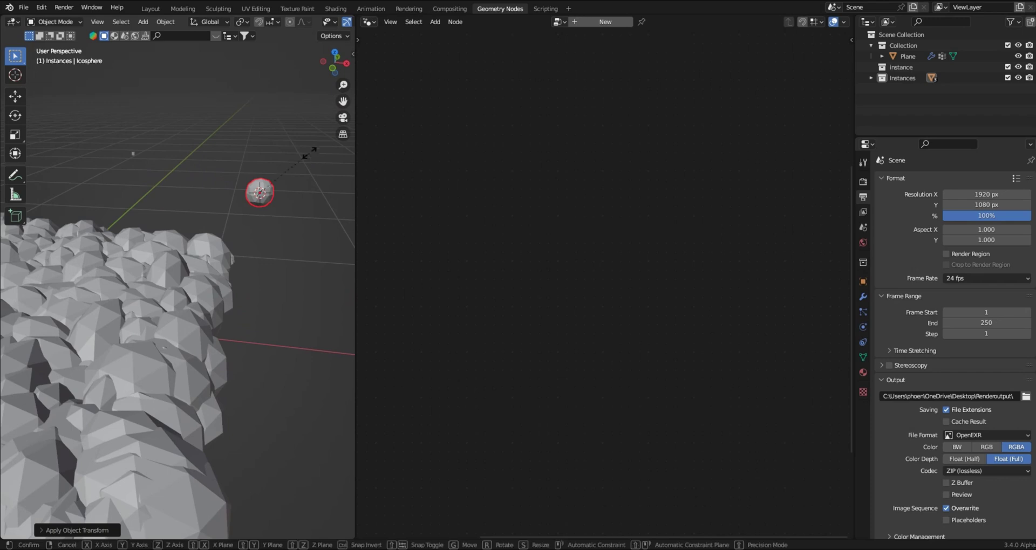
pyautogui.click(275, 187)
pyautogui.hotkey('ctrl', 'a')
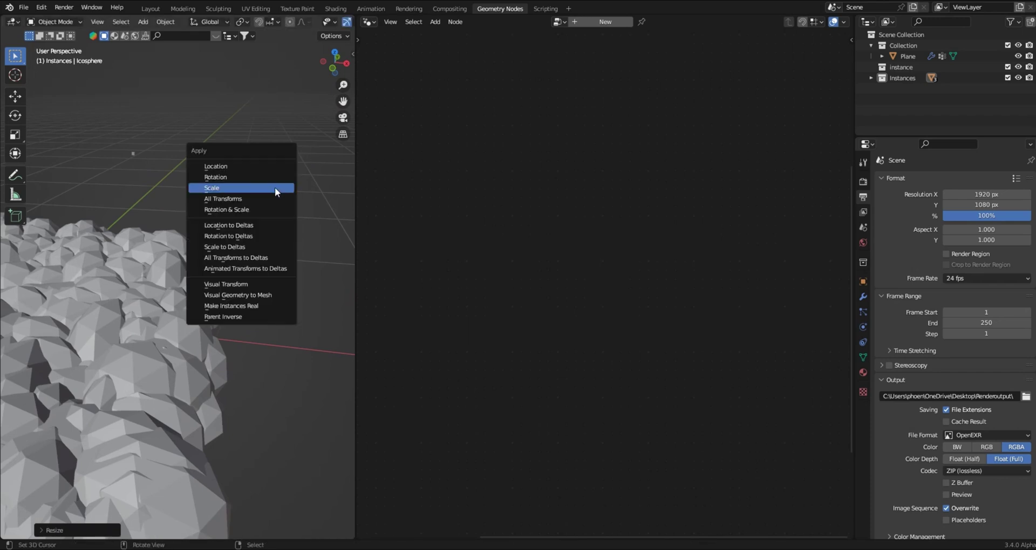
pyautogui.click(260, 199)
# Step: Reselect the scattered plane to bring back its scatter node and show the distribution settings
pyautogui.moveTo(259, 248); pyautogui.dragTo(248, 292, button='middle')
pyautogui.click(248, 292)
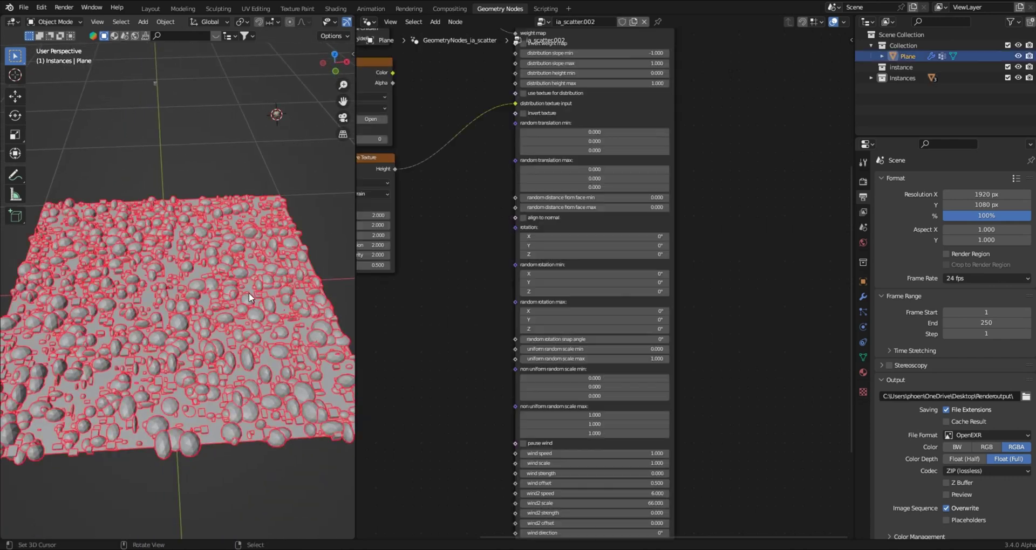
pyautogui.moveTo(450, 223); pyautogui.dragTo(456, 335, button='middle')
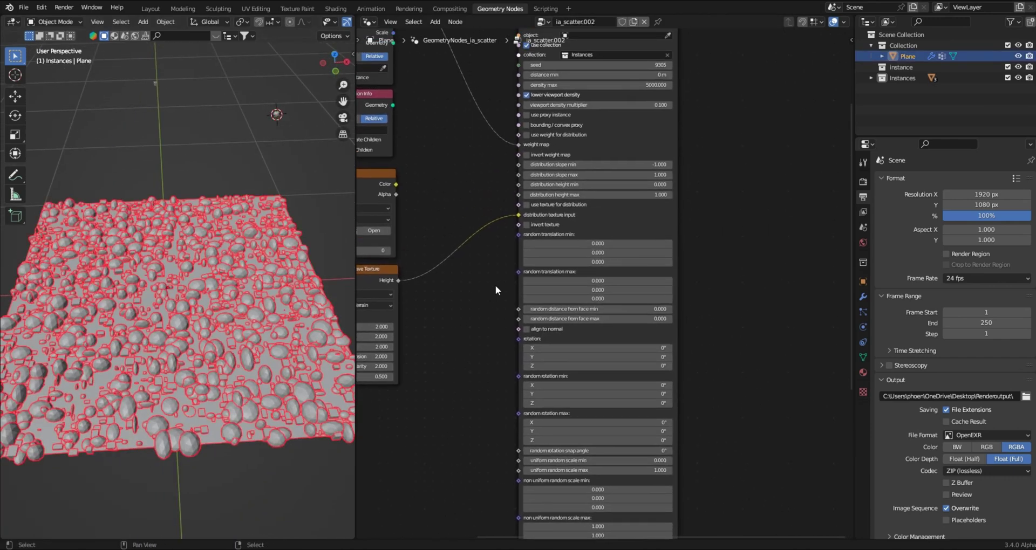
# Step: Enable use weight for distribution on the ia scatter node and switch the plane to Weight Paint mode
pyautogui.scroll(2, 578, 145)
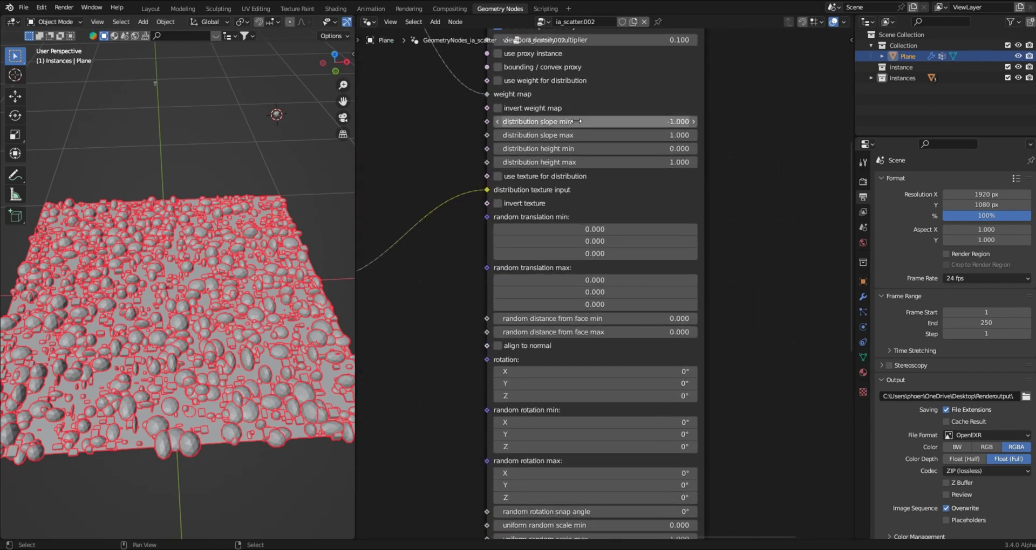
pyautogui.keyDown('shift'); pyautogui.scroll(4, 589, 306); pyautogui.keyUp('shift')
pyautogui.scroll(3, 597, 277)
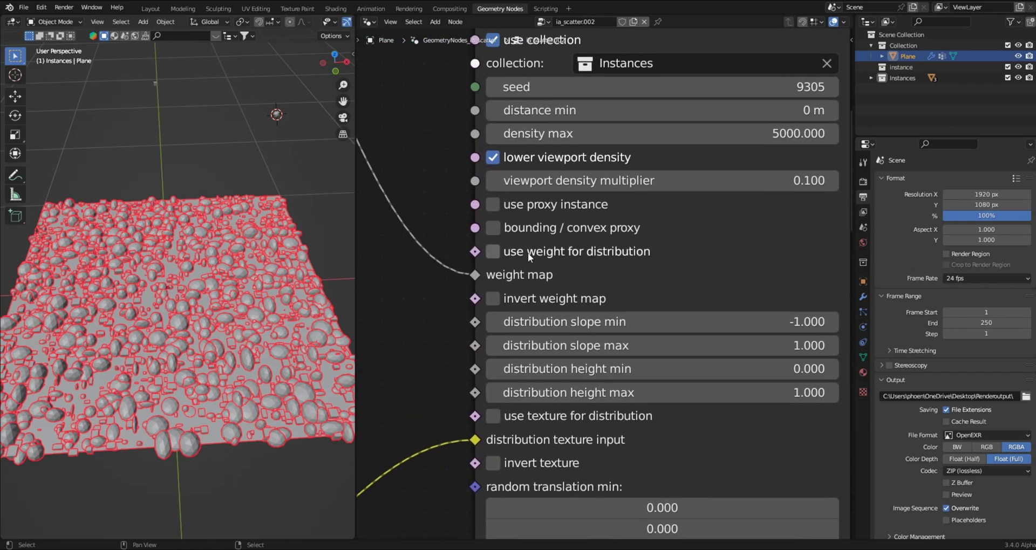
pyautogui.click(494, 252)
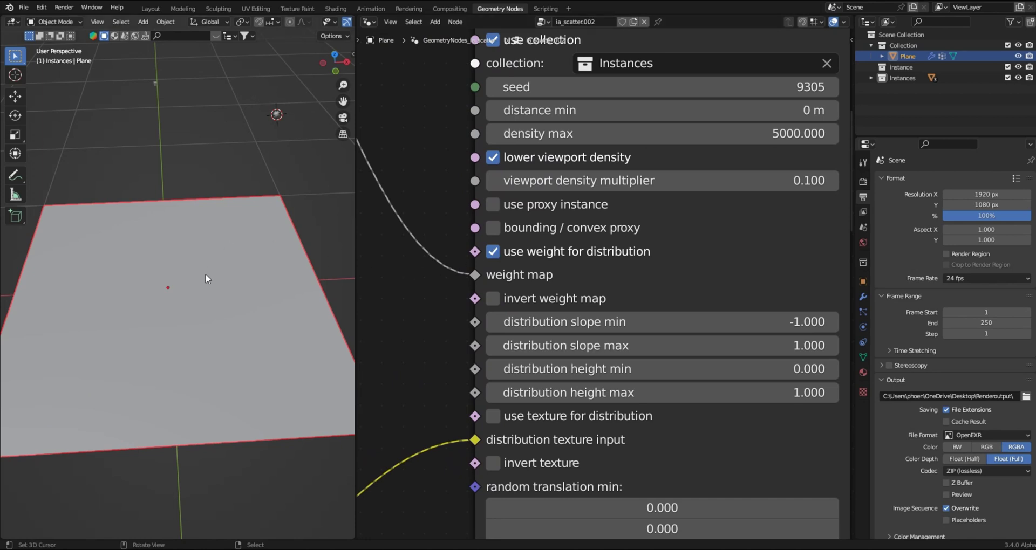
pyautogui.hotkey('ctrl', 'Tab')
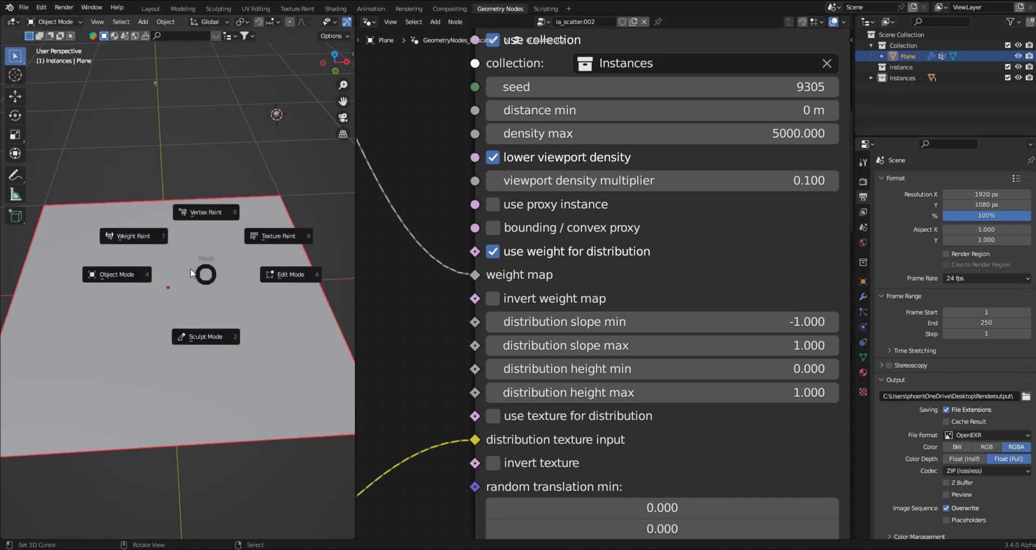
pyautogui.click(128, 236)
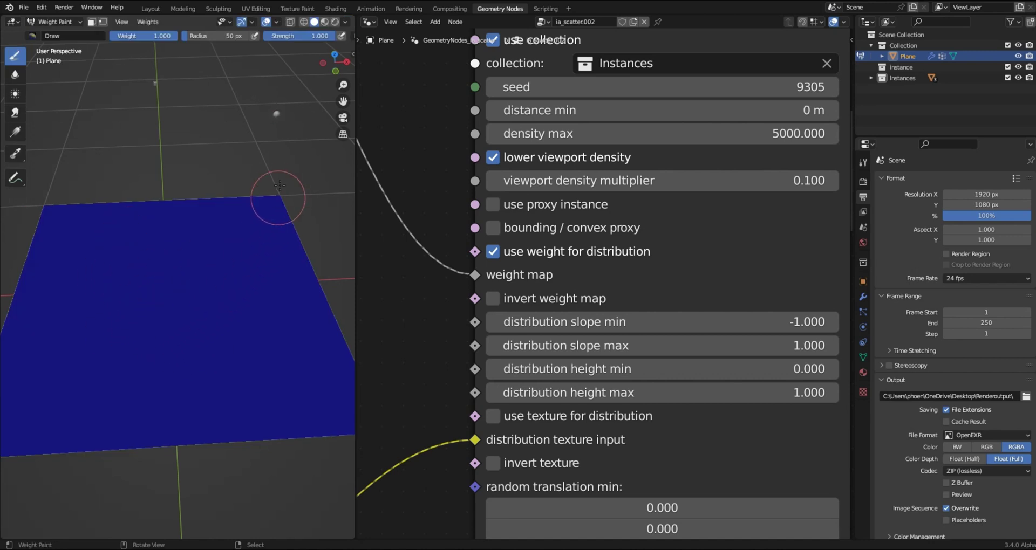
# Step: Try painting full weight on one far corner of the plane, and undo the stroke
pyautogui.moveTo(283, 202); pyautogui.dragTo(291, 201, button='middle')
pyautogui.click(291, 198)
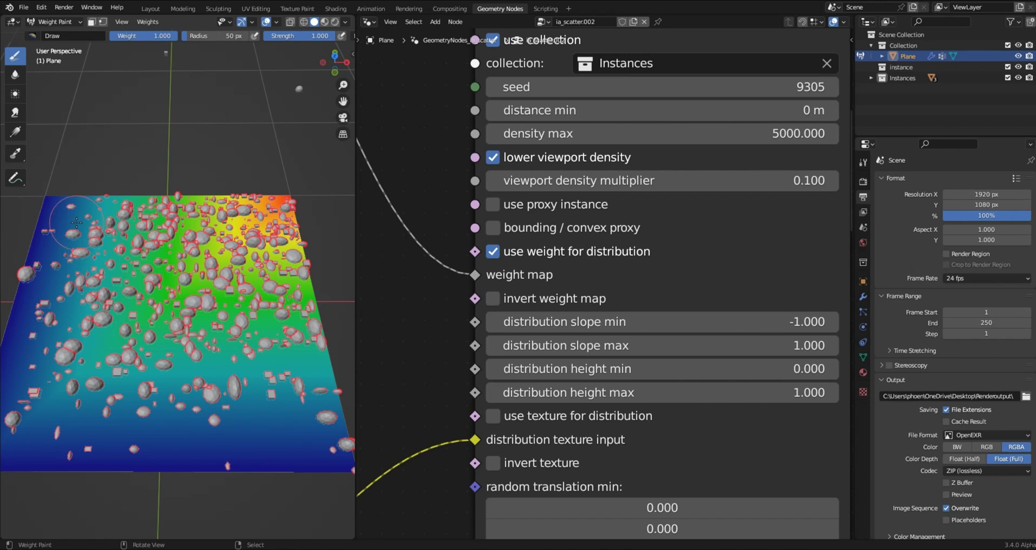
pyautogui.hotkey('ctrl', 'z')
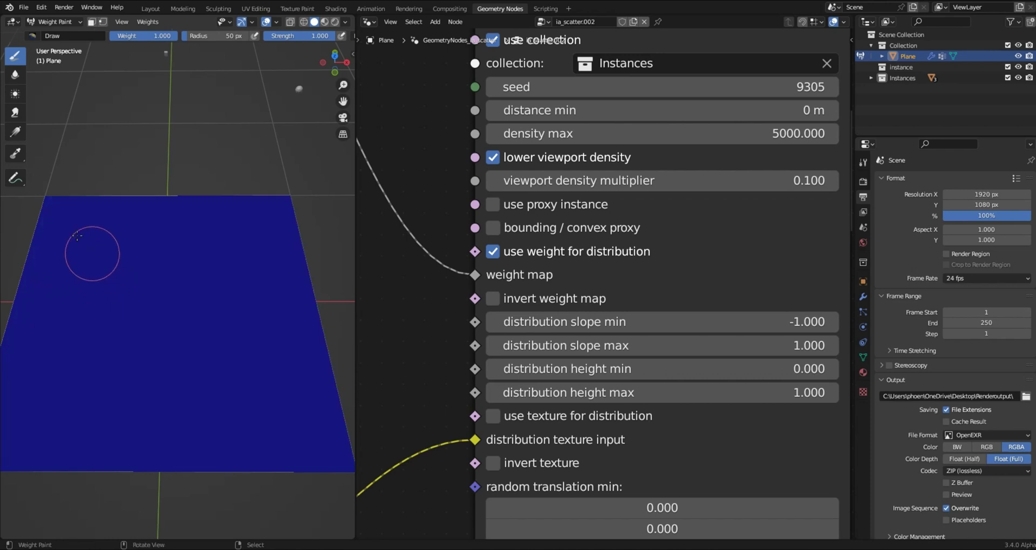
# Step: Paint full weight on both far corners of the plane, inspect the scatter gradient, and undo both strokes
pyautogui.click(46, 196)
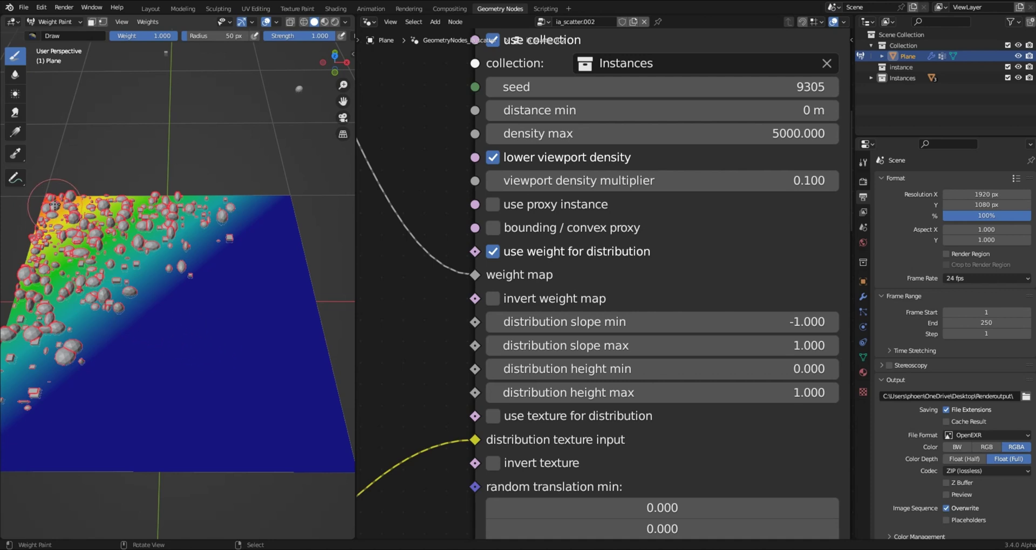
pyautogui.click(289, 197)
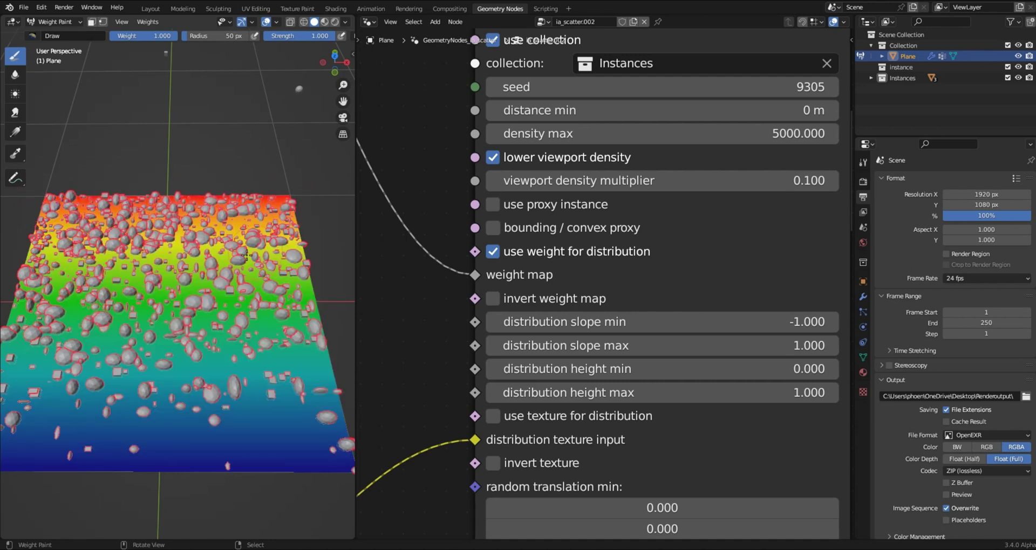
pyautogui.moveTo(249, 256)
pyautogui.mouseDown(button='middle')
pyautogui.moveTo(202, 250)
pyautogui.moveTo(206, 265)
pyautogui.mouseUp(button='middle')
pyautogui.scroll(3, 202, 250)
pyautogui.scroll(-4, 201, 250)
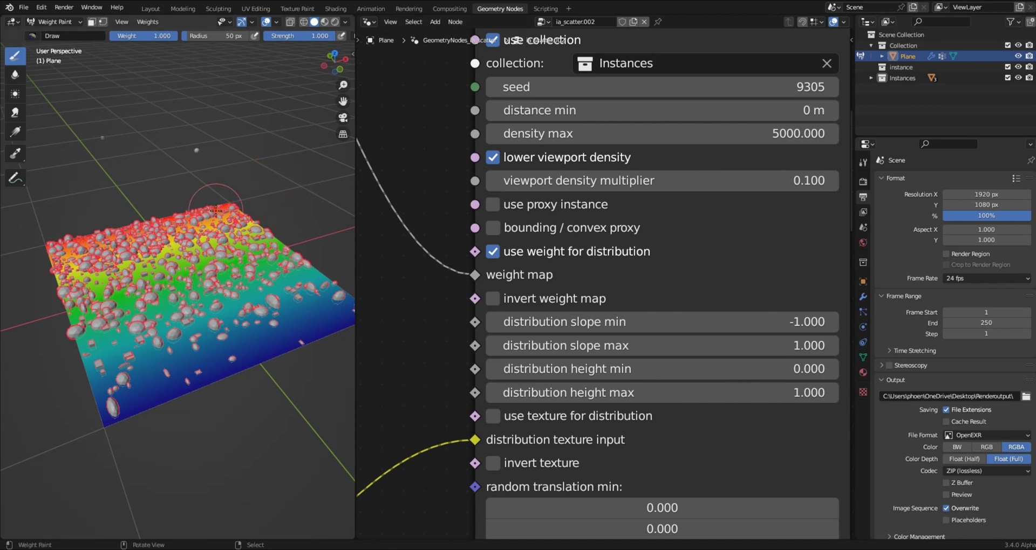
pyautogui.hotkey('ctrl', 'z')
pyautogui.hotkey('ctrl', 'z')
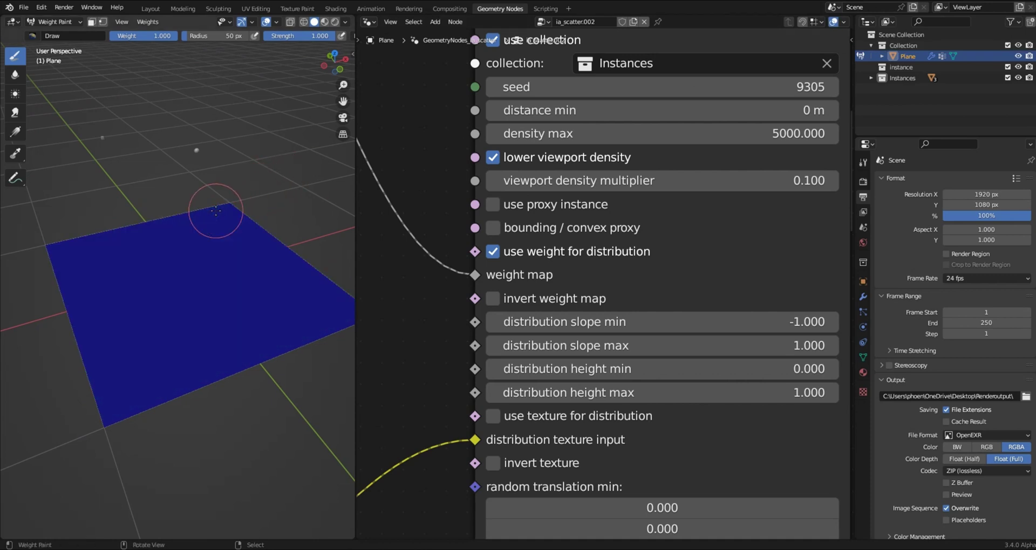
# Step: Switch the plane to Edit Mode
pyautogui.press('Tab')
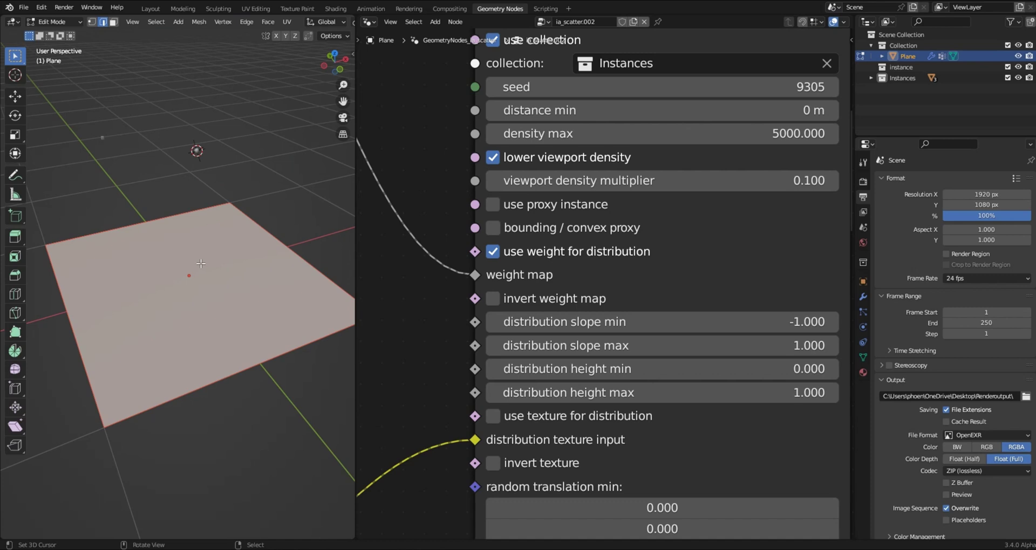
pyautogui.hotkey('ctrl', 'r')
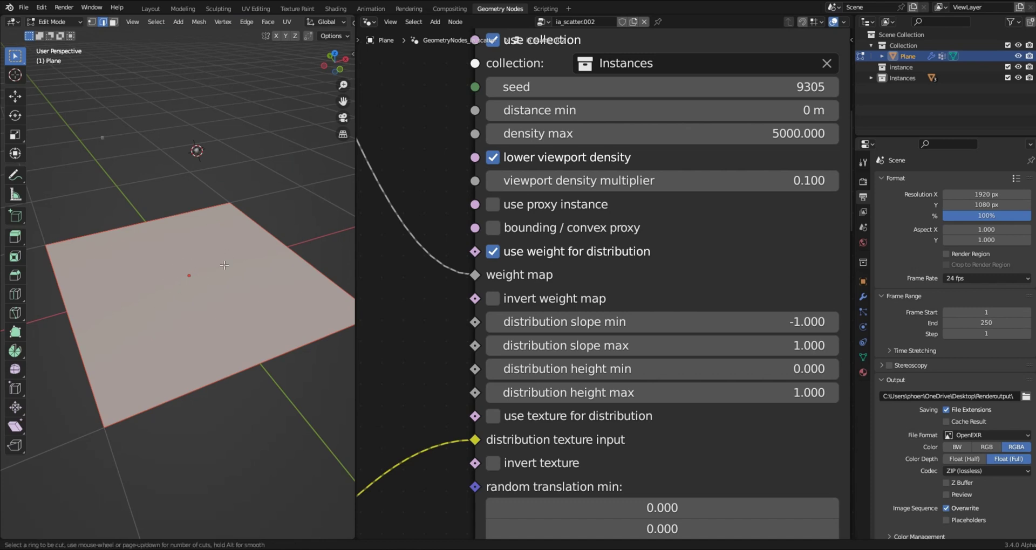
pyautogui.press('Escape')
pyautogui.moveTo(205, 268); pyautogui.dragTo(190, 278, button='middle')
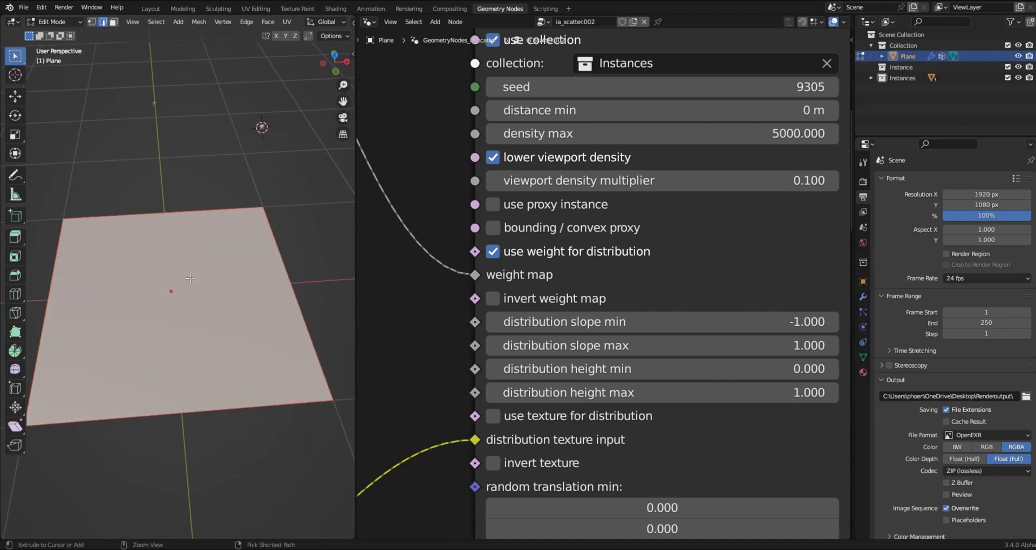
# Step: Try a loop cut slid close to one side of the plane, and subdivide the cut edge
pyautogui.hotkey('ctrl', 'r')
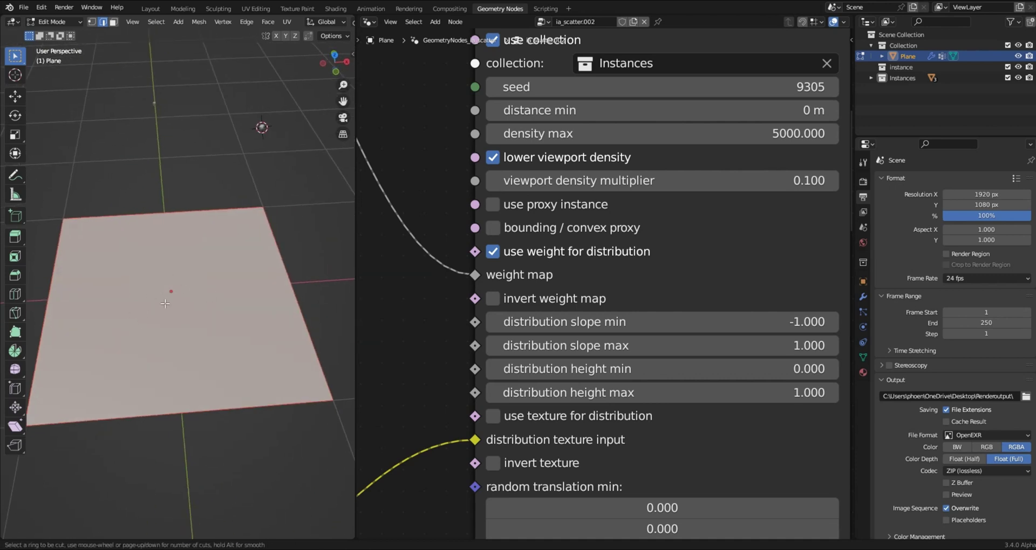
pyautogui.click(168, 218)
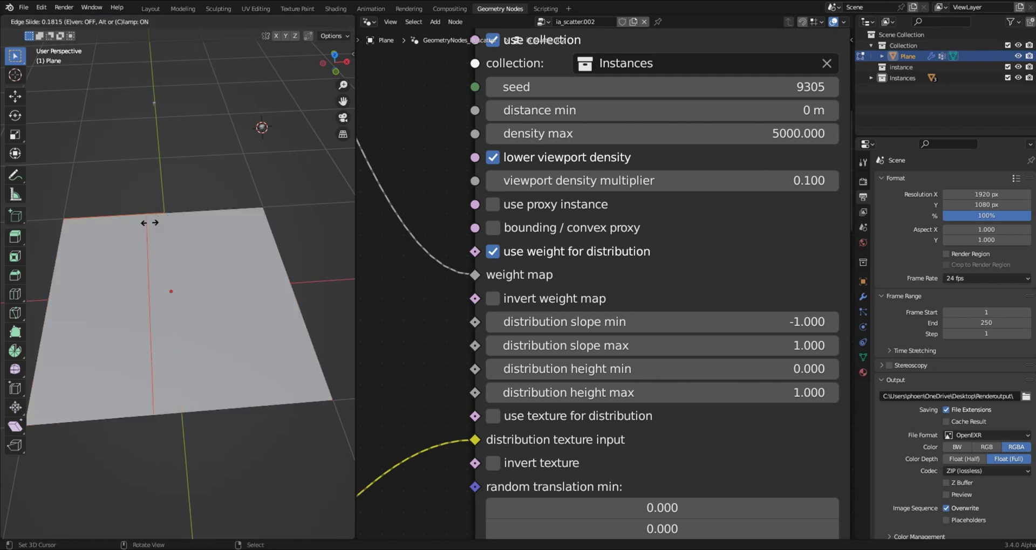
pyautogui.click(109, 228)
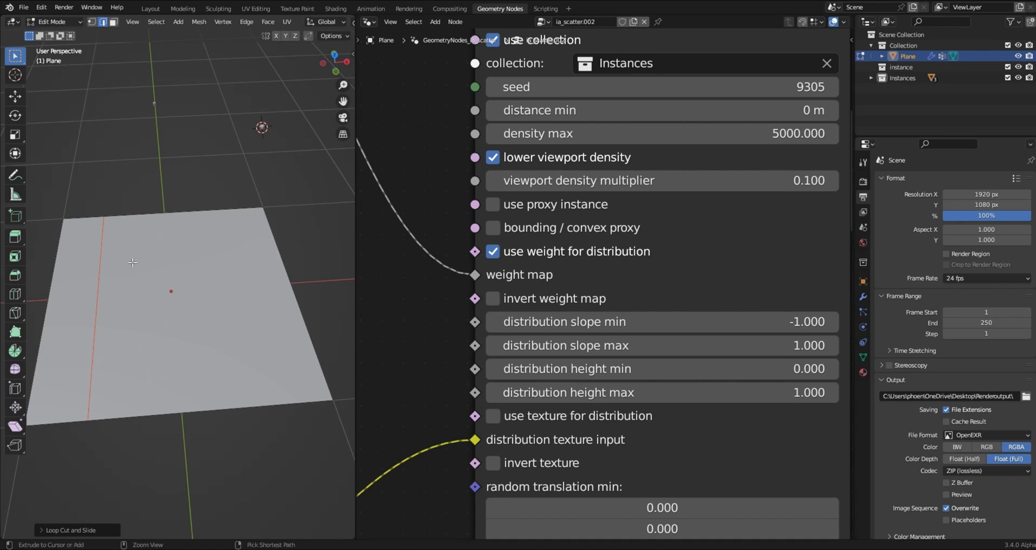
pyautogui.hotkey('ctrl', 'r')
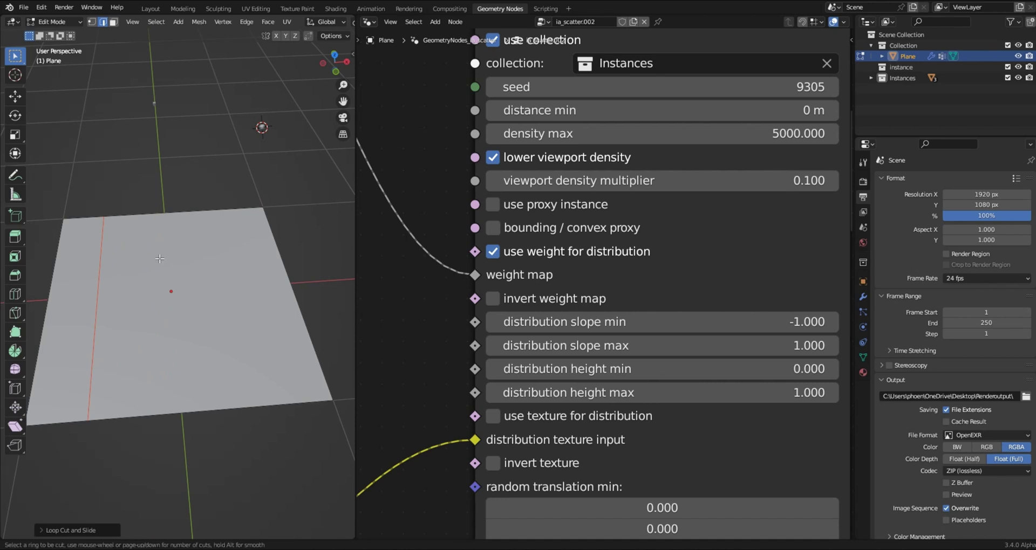
pyautogui.rightClick(162, 257)
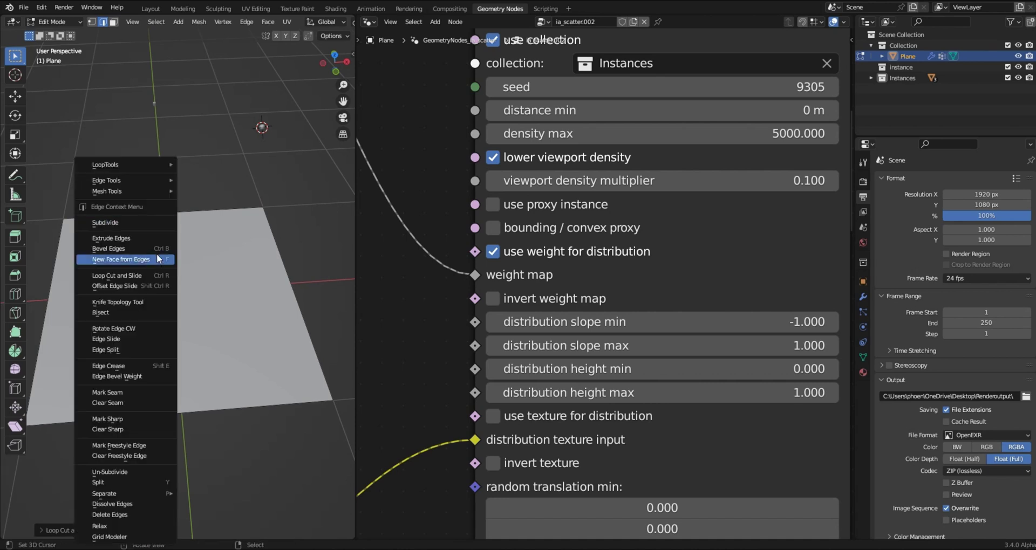
pyautogui.click(141, 220)
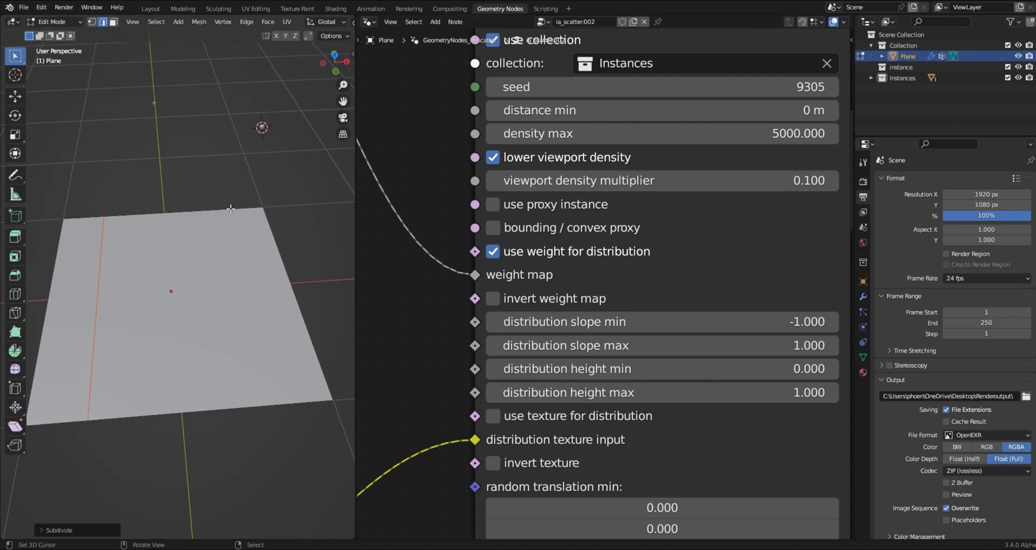
pyautogui.click(145, 248)
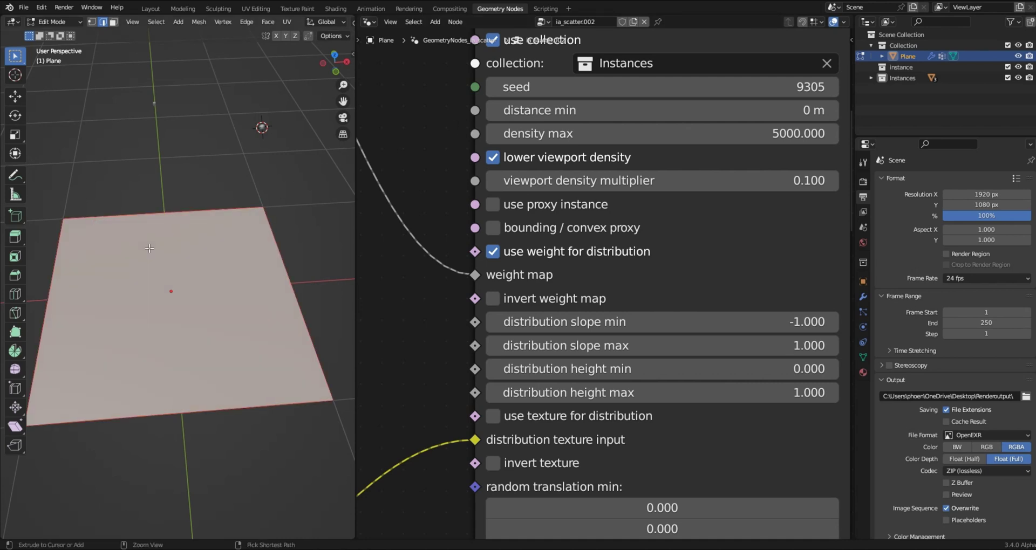
# Step: Subdivide the whole plane in Edit Mode, repeating the subdivision three more times for a dense 16 by 16 grid
pyautogui.hotkey('ctrl', 'Tab')
pyautogui.hotkey('ctrl', 'Tab')
pyautogui.click(168, 253)
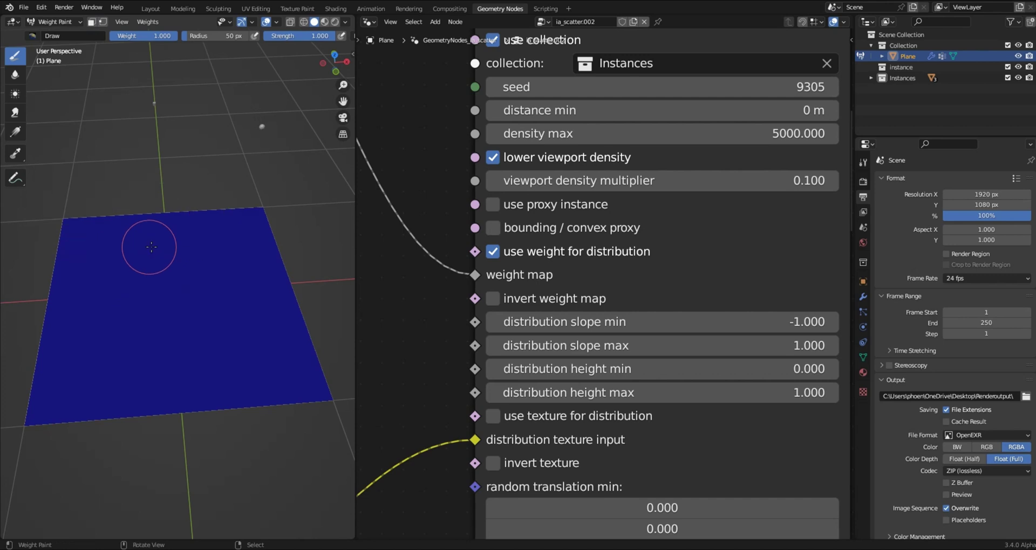
pyautogui.rightClick(169, 268)
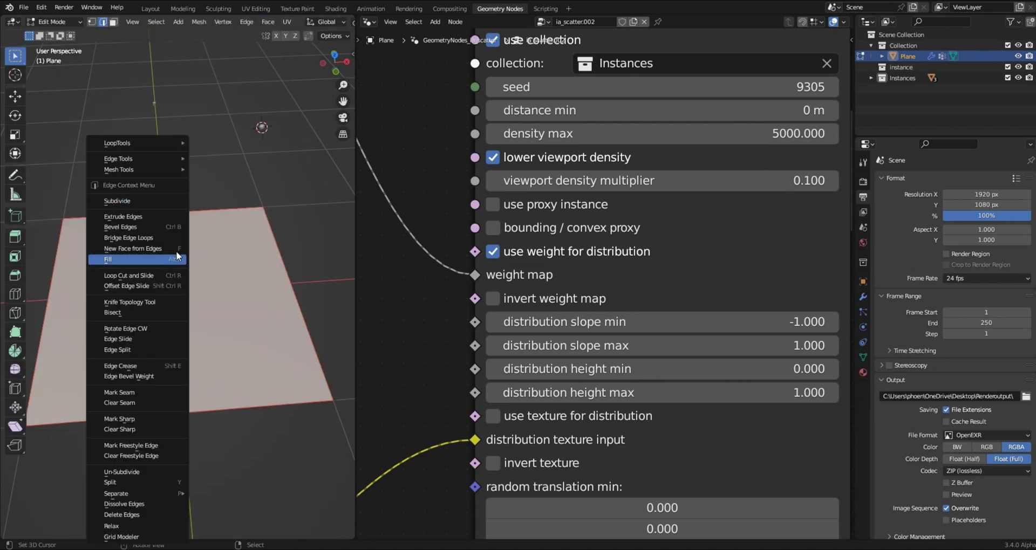
pyautogui.click(167, 206)
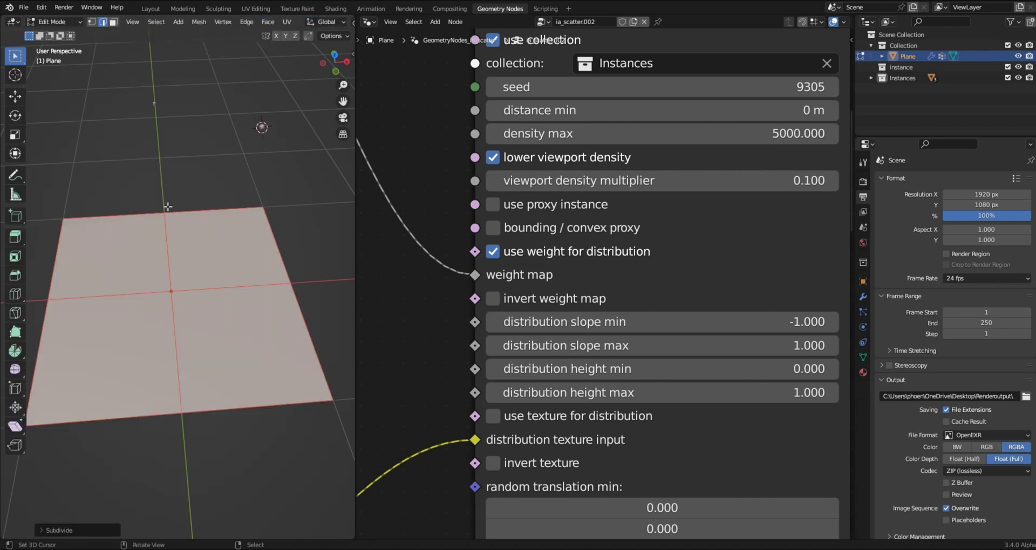
pyautogui.hotkey('shift', 'r')
pyautogui.hotkey('shift', 'r')
pyautogui.hotkey('shift', 'r')
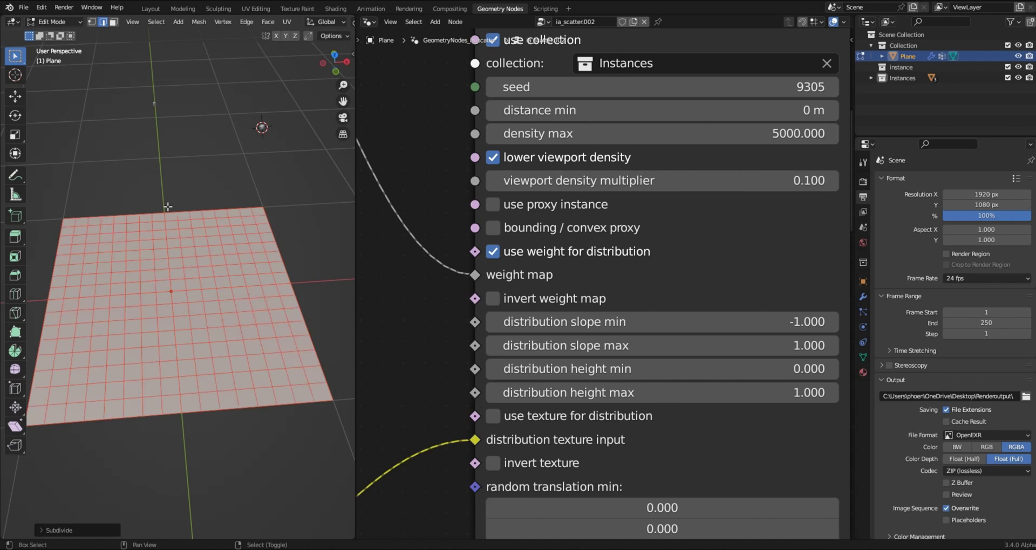
# Step: Switch the subdivided plane to Weight Paint mode and paint separate patches of full weight around its middle
pyautogui.moveTo(169, 207); pyautogui.dragTo(173, 308, button='middle')
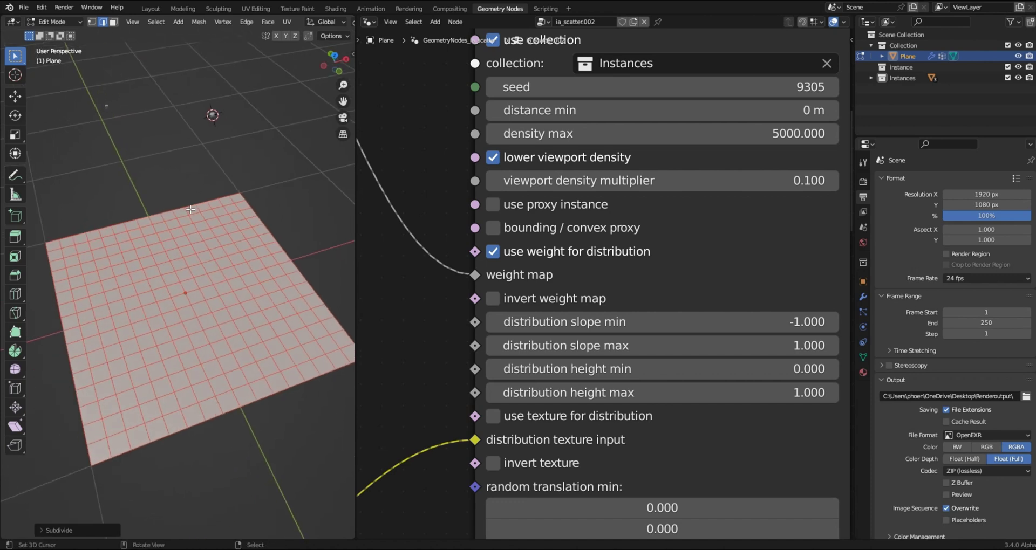
pyautogui.hotkey('ctrl', 'Tab')
pyautogui.moveTo(173, 309); pyautogui.dragTo(157, 284)
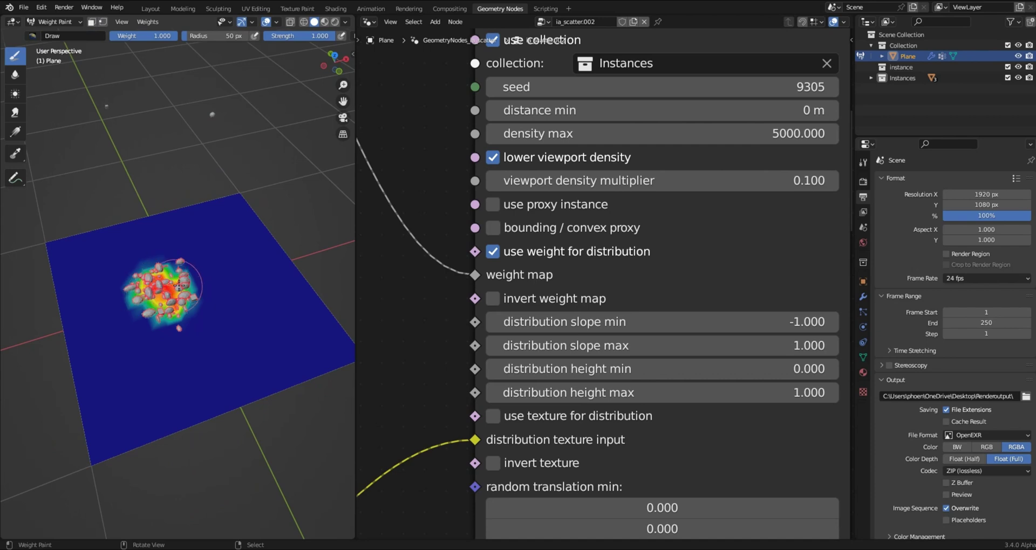
pyautogui.moveTo(225, 282); pyautogui.dragTo(232, 287)
# Step: Paint additional weight strokes beyond the middle patches and over the plane's nearest corner
pyautogui.scroll(5, 264, 227)
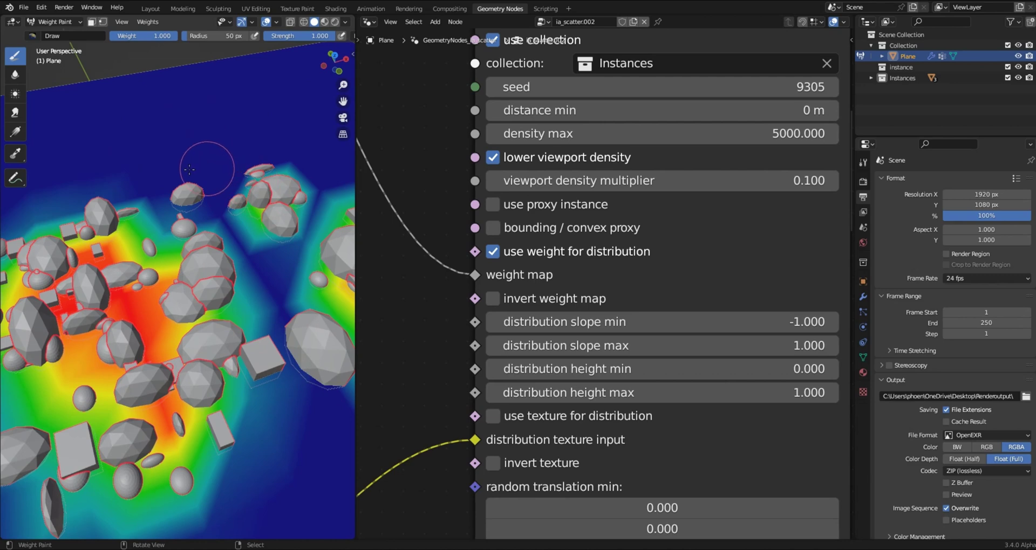
pyautogui.moveTo(122, 148)
pyautogui.mouseDown()
pyautogui.moveTo(205, 119)
pyautogui.moveTo(267, 108)
pyautogui.moveTo(295, 115)
pyautogui.moveTo(194, 169)
pyautogui.moveTo(75, 161)
pyautogui.moveTo(54, 178)
pyautogui.mouseUp()
pyautogui.moveTo(225, 161); pyautogui.dragTo(203, 180)
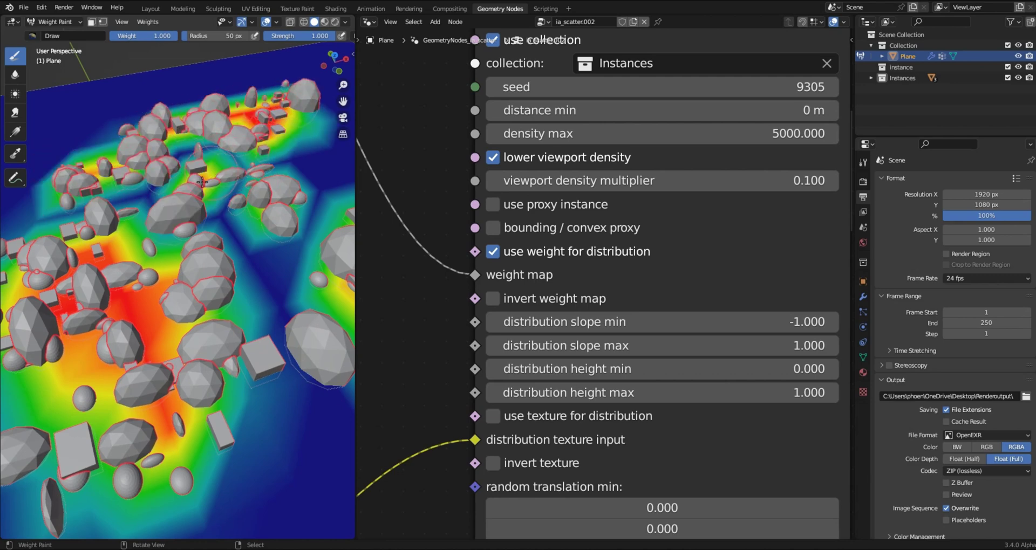
pyautogui.scroll(-8, 199, 215)
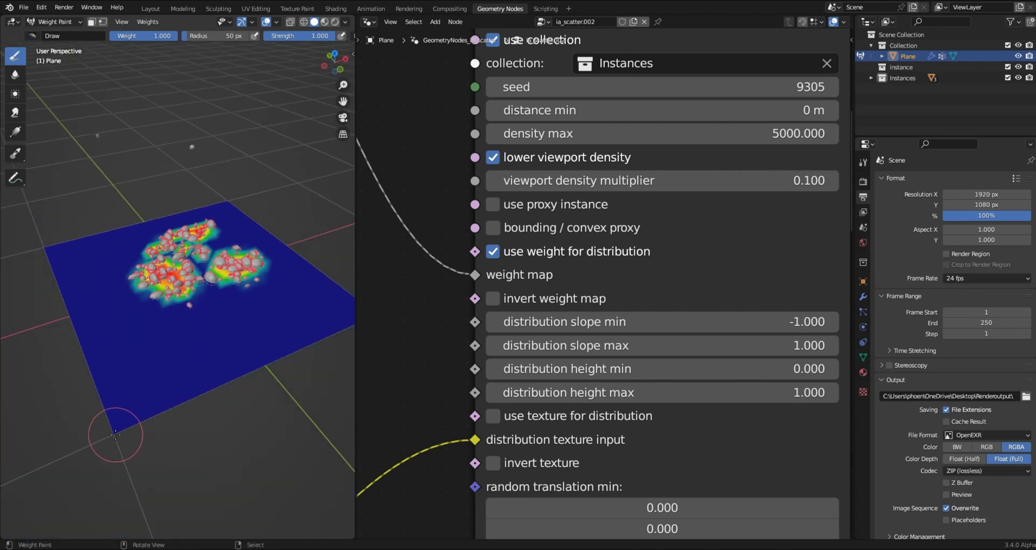
pyautogui.moveTo(114, 435)
pyautogui.mouseDown()
pyautogui.moveTo(115, 398)
pyautogui.moveTo(154, 410)
pyautogui.moveTo(132, 381)
pyautogui.moveTo(86, 373)
pyautogui.moveTo(137, 390)
pyautogui.mouseUp()
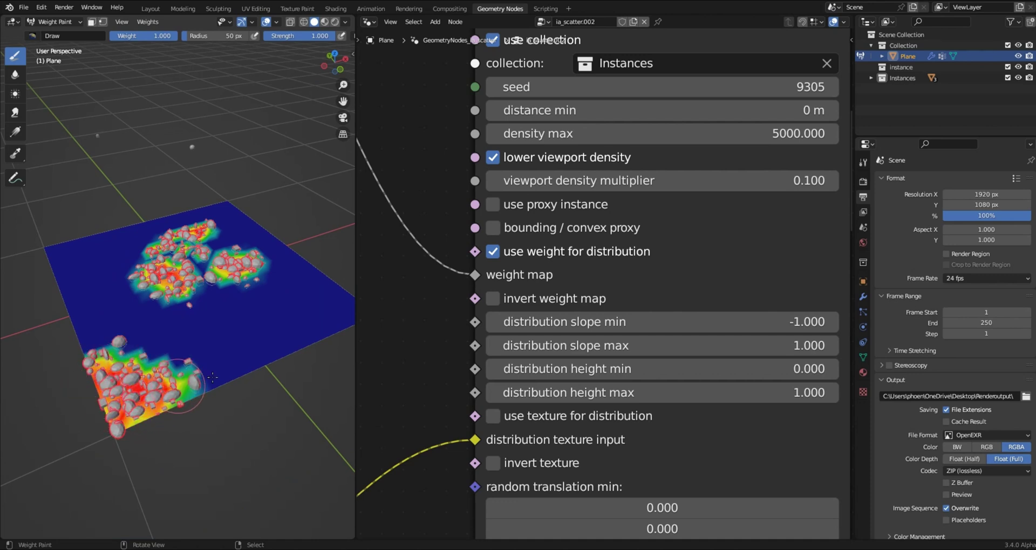
# Step: Undo the painted weight patches, return the plane to Object Mode and look at it from the top
pyautogui.moveTo(232, 351)
pyautogui.mouseDown(button='middle')
pyautogui.moveTo(223, 335)
pyautogui.moveTo(288, 340)
pyautogui.mouseUp(button='middle')
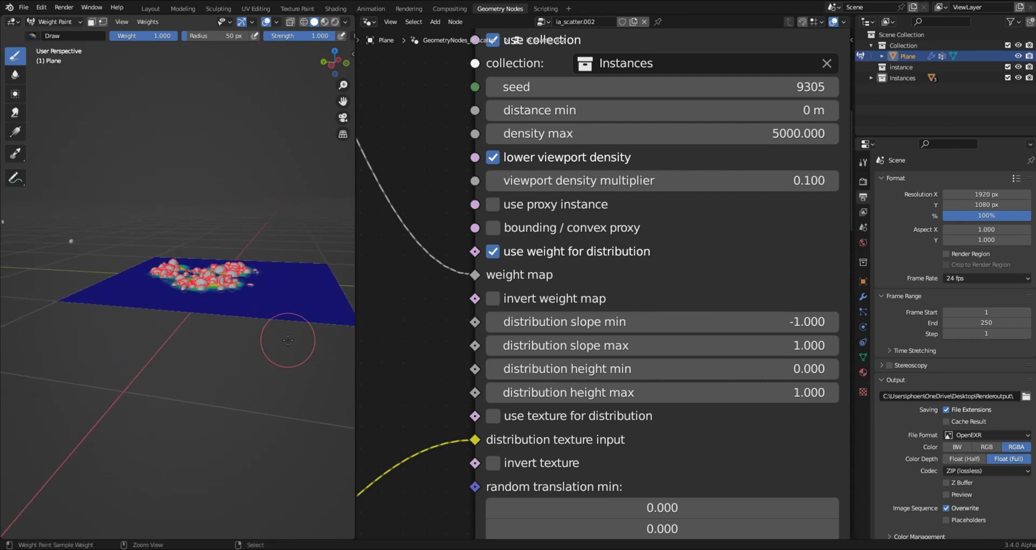
pyautogui.press('Tab')
pyautogui.moveTo(284, 342); pyautogui.dragTo(290, 350, button='middle')
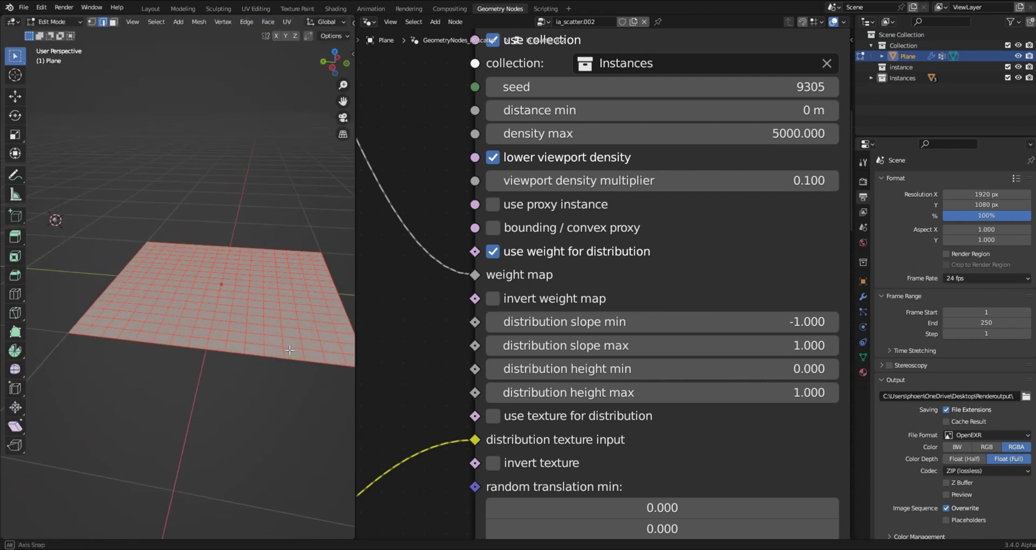
pyautogui.press('Tab')
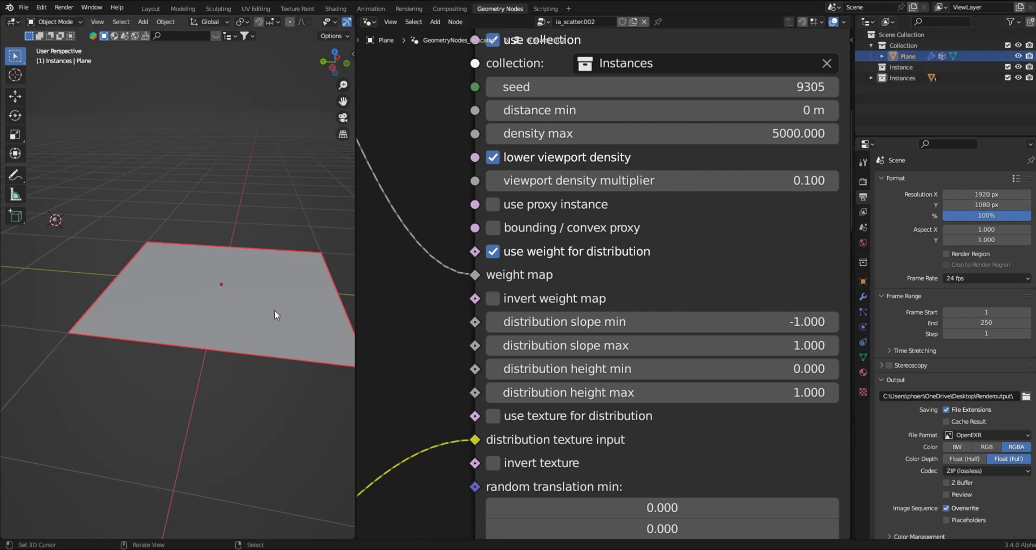
pyautogui.moveTo(274, 310); pyautogui.dragTo(237, 323, button='middle')
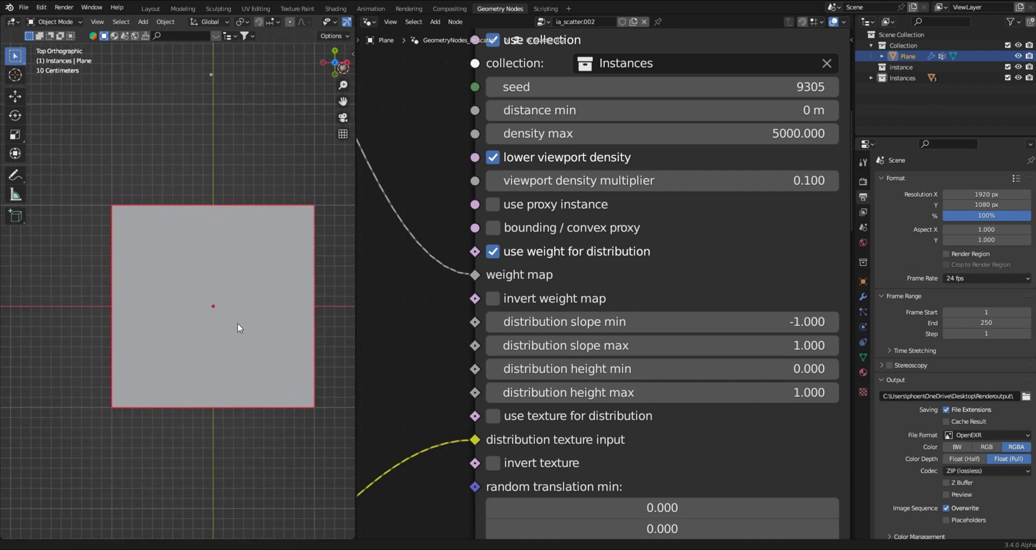
# Step: Add a new mesh plane below the existing scatter plane in the top view
pyautogui.scroll(-5, 237, 251)
pyautogui.scroll(2, 238, 361)
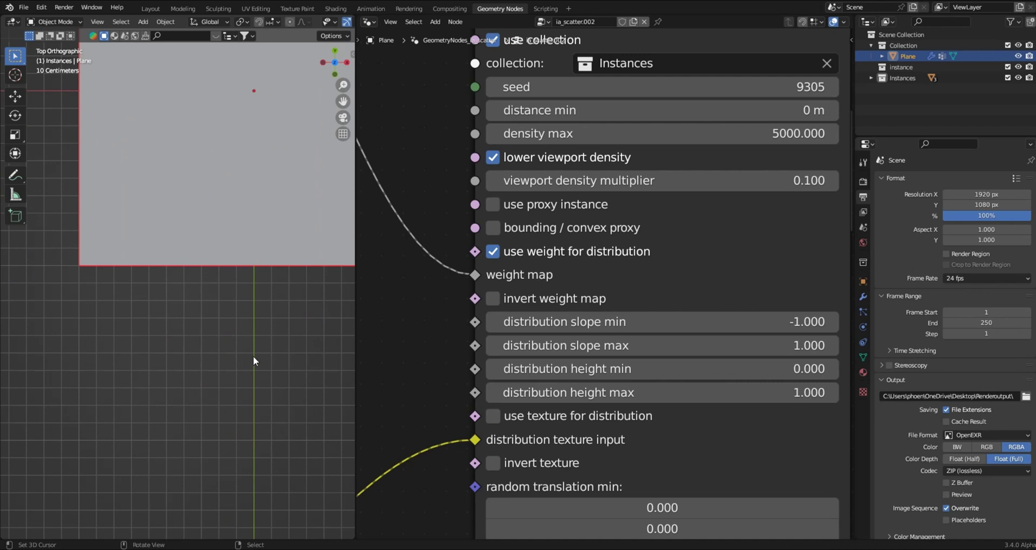
pyautogui.hotkey('shift', 'a')
pyautogui.moveTo(257, 309)
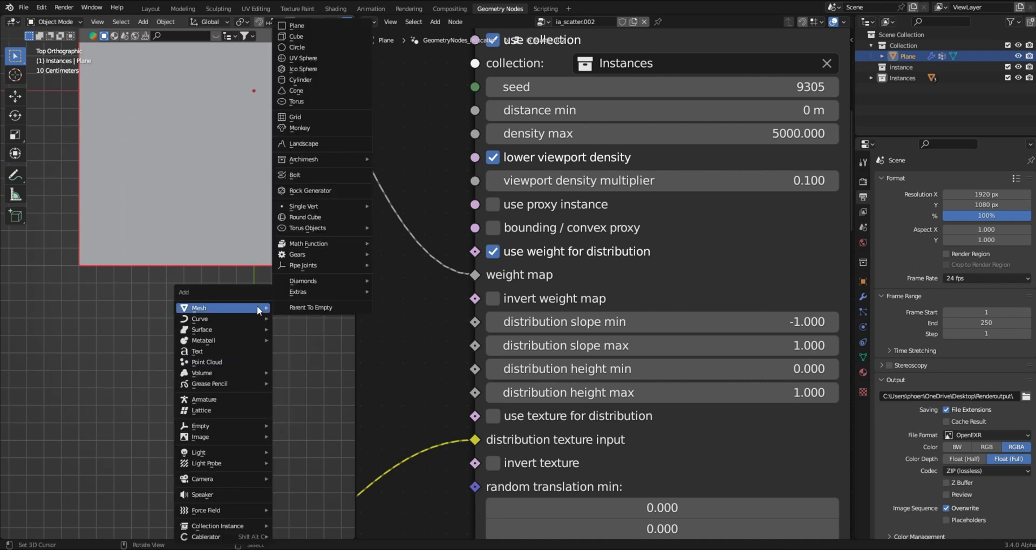
pyautogui.click(319, 26)
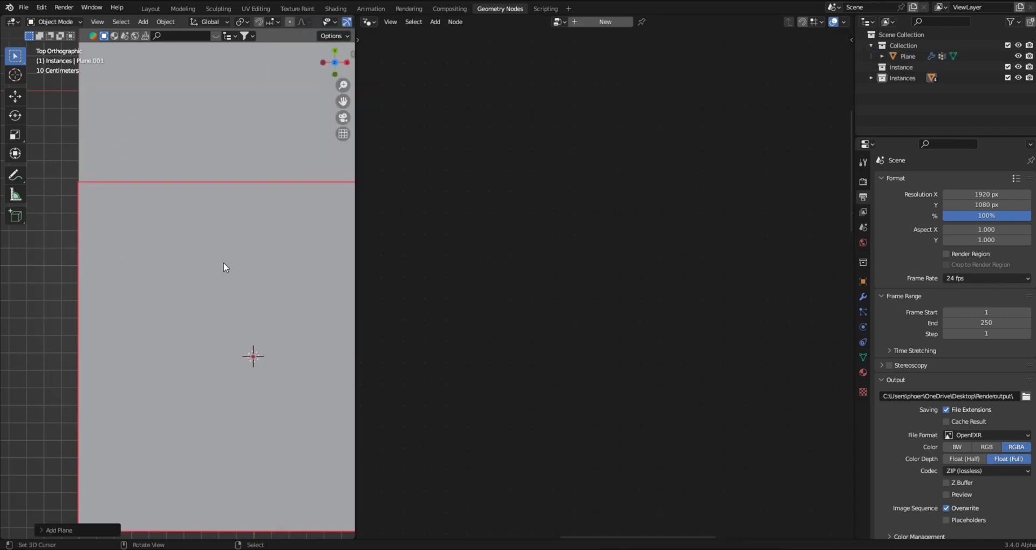
# Step: Scale the new plane down in two passes until it is a tiny square clear of the large plane
pyautogui.scroll(-5, 224, 265)
pyautogui.press('s')
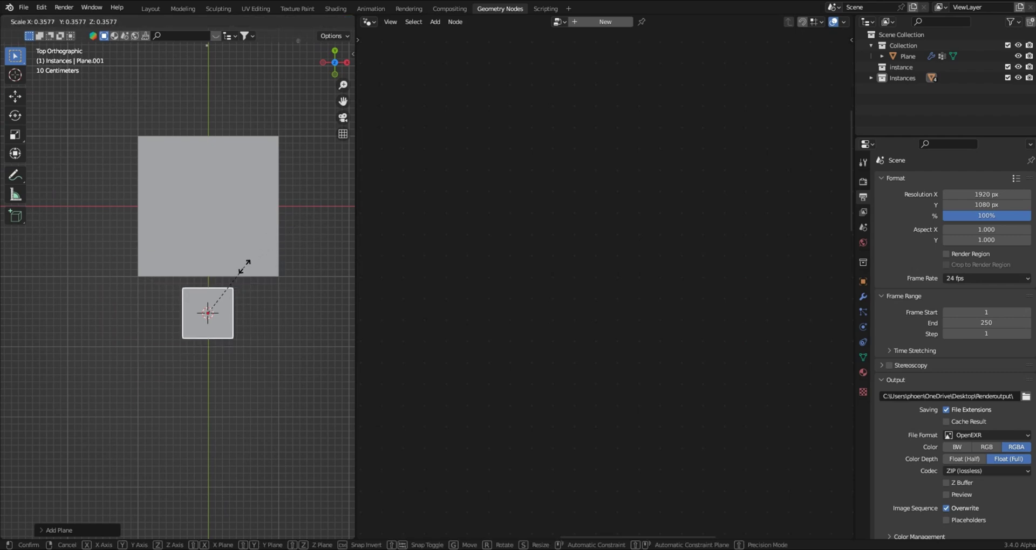
pyautogui.click(249, 268)
pyautogui.press('s')
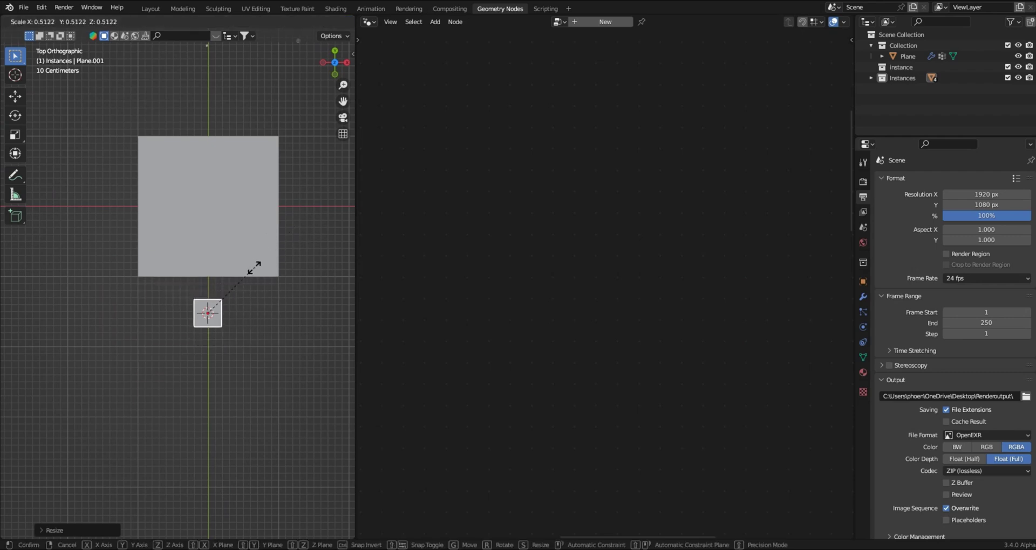
pyautogui.click(226, 301)
pyautogui.scroll(8, 225, 309)
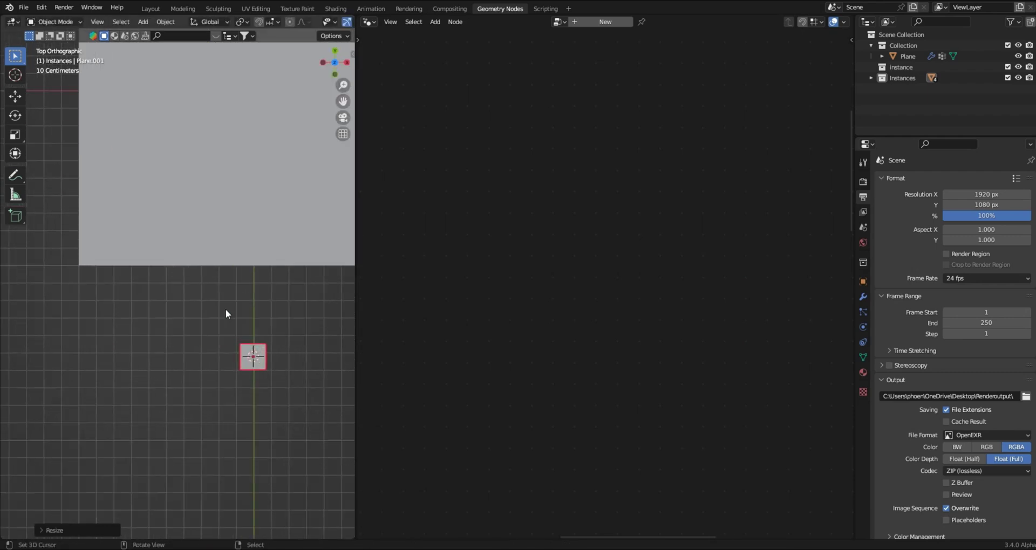
# Step: Isolate the small plane in local view and enter Edit Mode
pyautogui.scroll(-2, 246, 309)
pyautogui.press('KP_Divide')
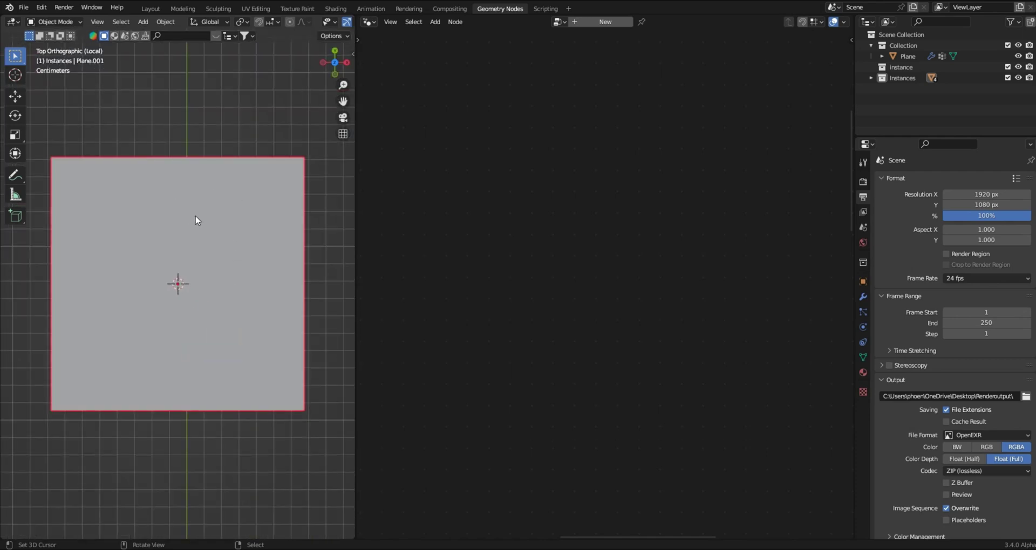
pyautogui.moveTo(196, 219); pyautogui.dragTo(235, 279, button='middle')
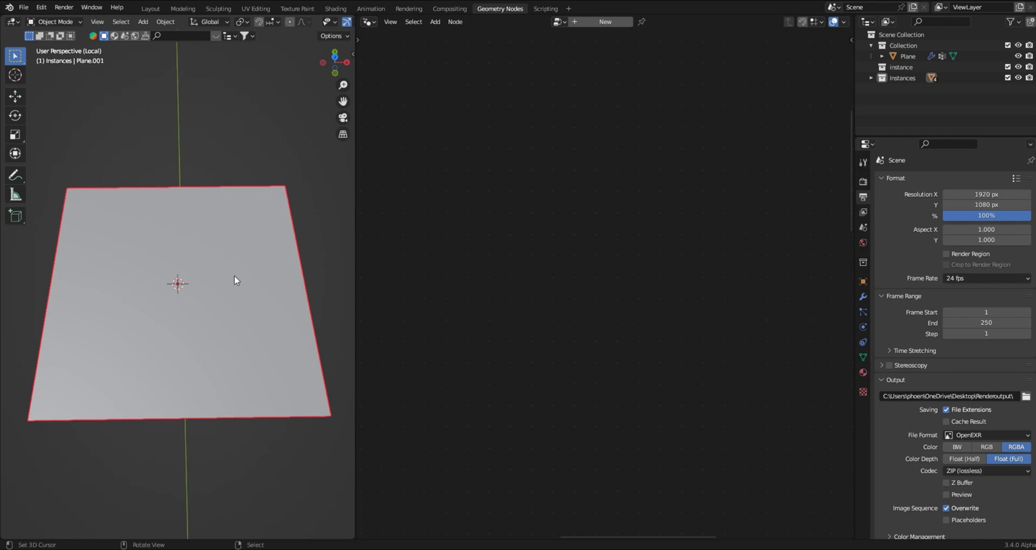
pyautogui.press('Tab')
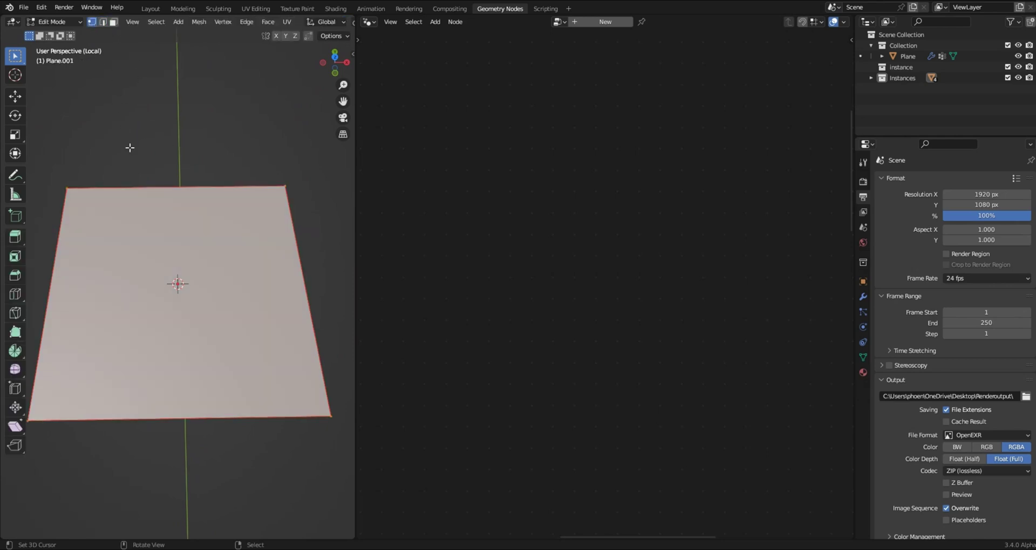
# Step: Split the small plane in half with a single centred loop cut running along its Y direction
pyautogui.moveTo(127, 196); pyautogui.dragTo(129, 221, button='middle')
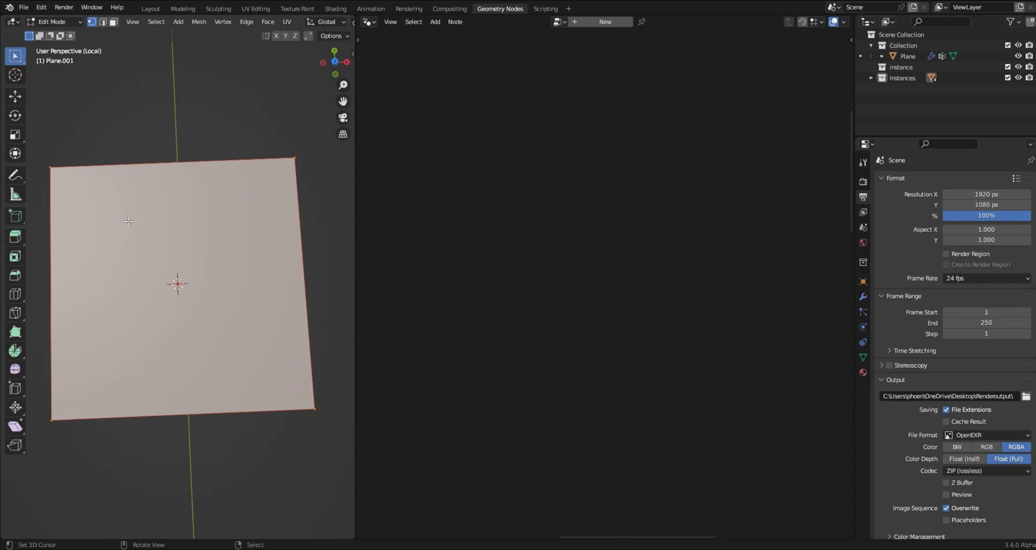
pyautogui.rightClick(128, 222)
pyautogui.hotkey('ctrl', 'r')
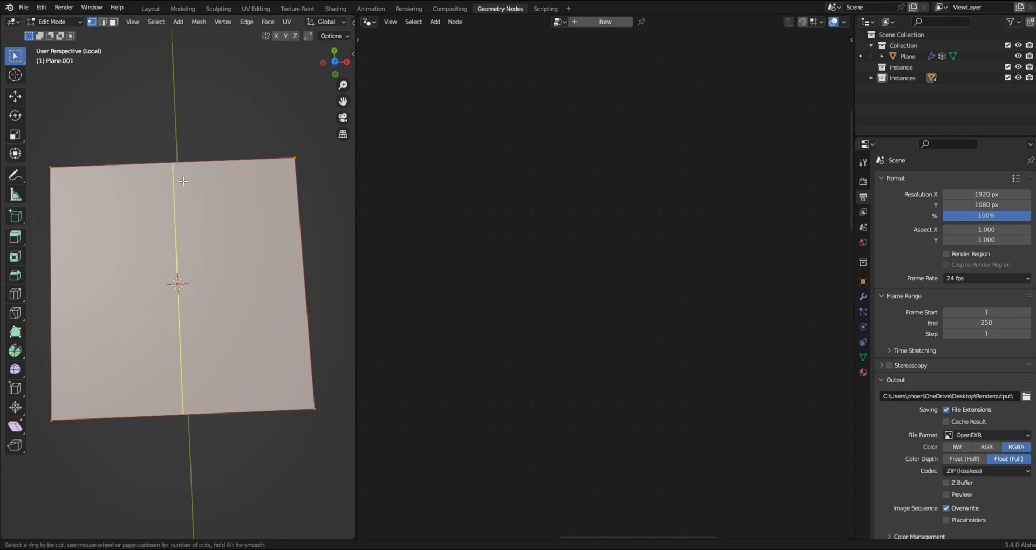
pyautogui.click(184, 182)
pyautogui.click(183, 182)
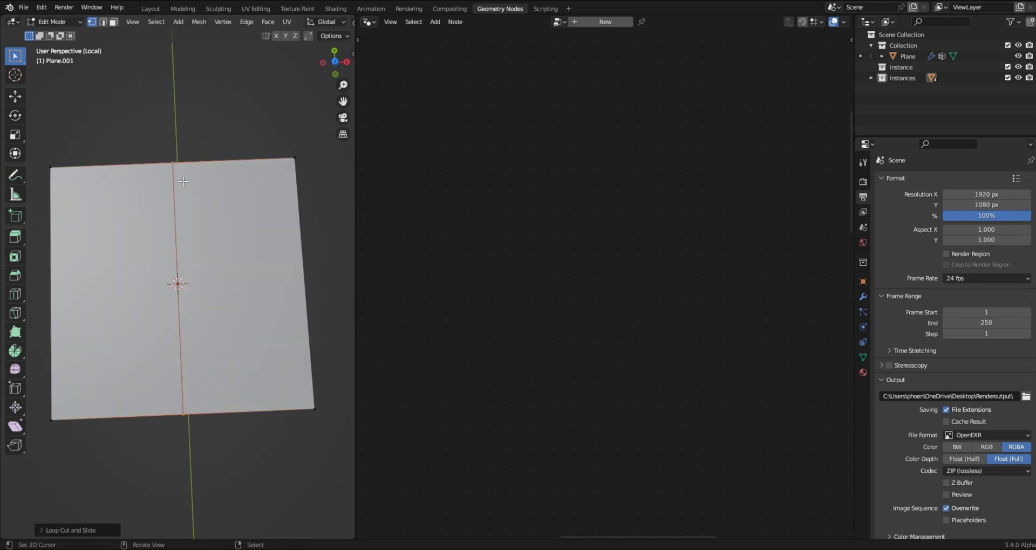
# Step: Add three evenly spaced loop cuts across the small plane, perpendicular to the centre line
pyautogui.hotkey('ctrl', 'r')
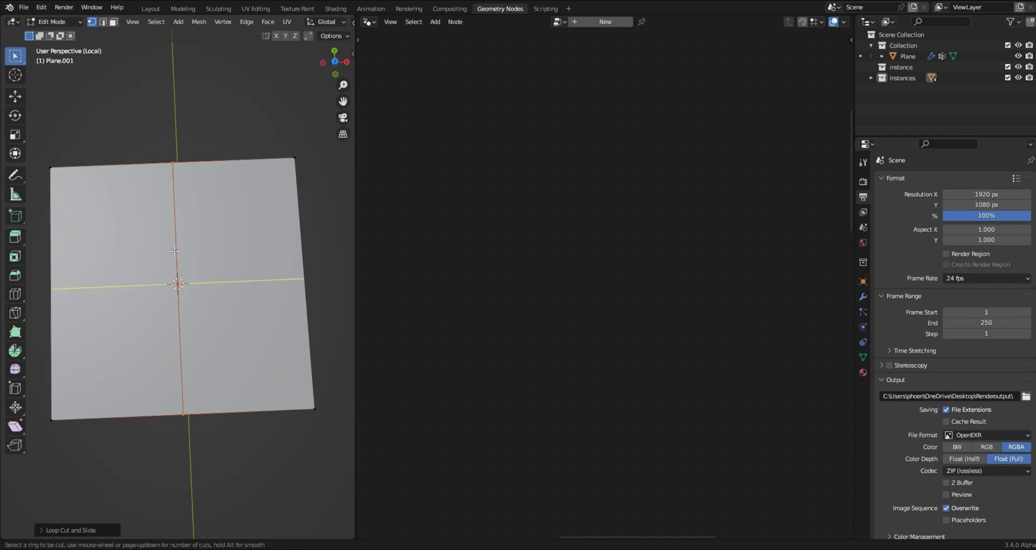
pyautogui.scroll(2, 180, 266)
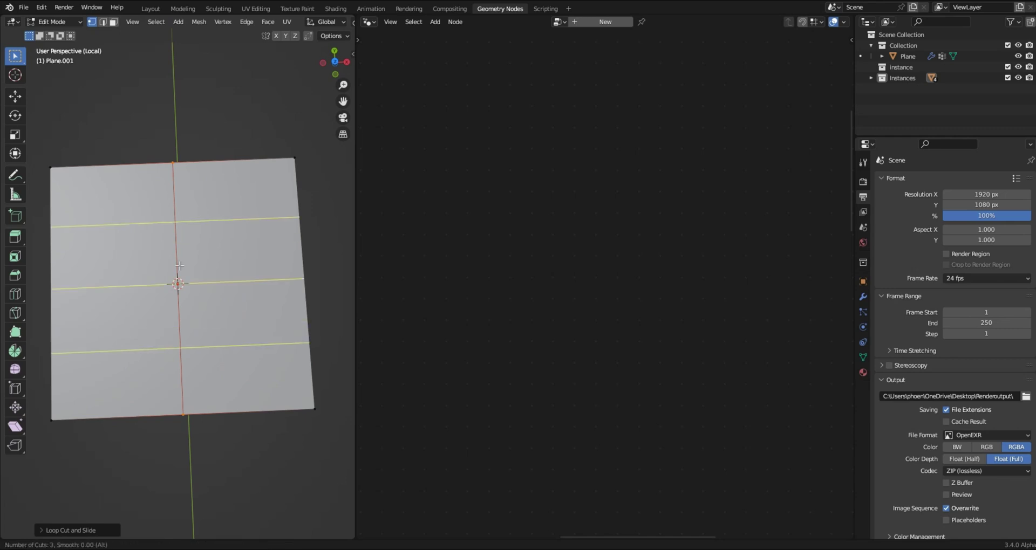
pyautogui.click(179, 266)
pyautogui.rightClick(180, 266)
# Step: From the top view, pull the middle vertex of the plane's upper edge outwards along the centre line to form a pointed tip
pyautogui.click(296, 159)
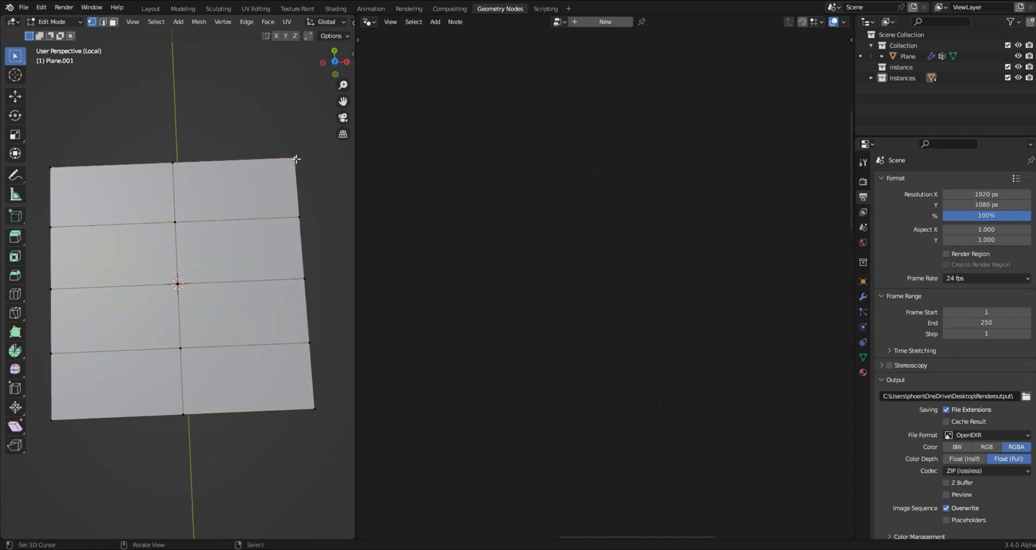
pyautogui.press('KP_7')
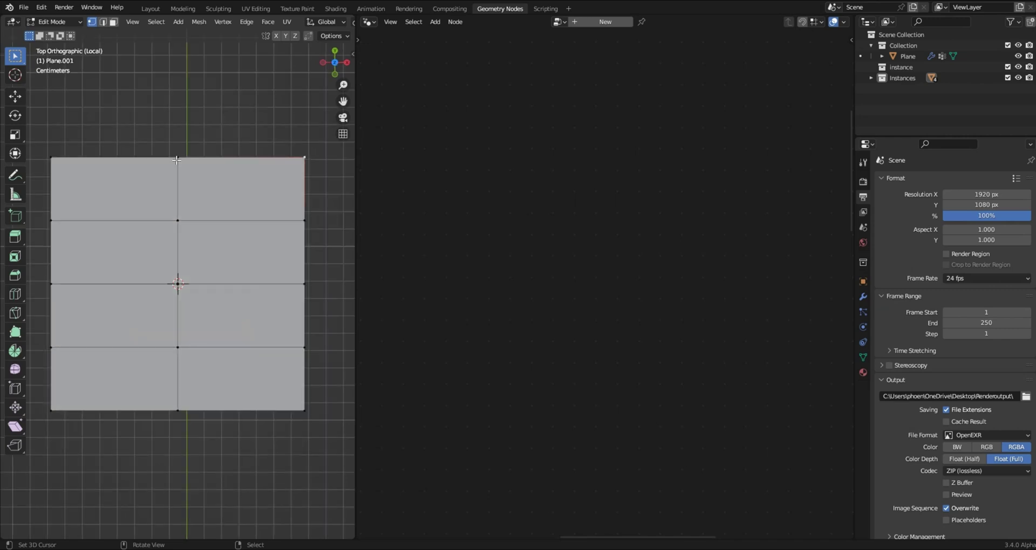
pyautogui.scroll(-3, 181, 160)
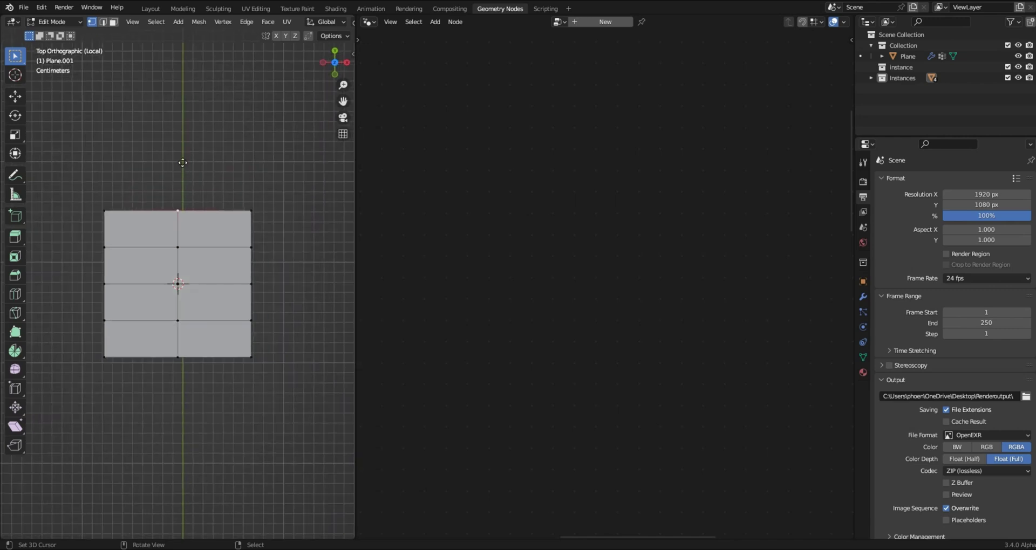
pyautogui.press('g')
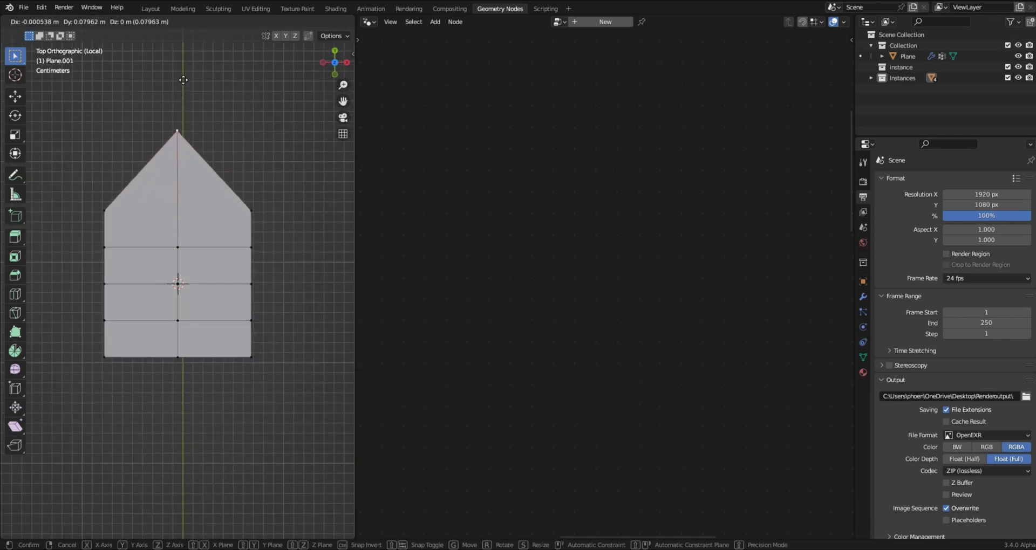
pyautogui.click(186, 69)
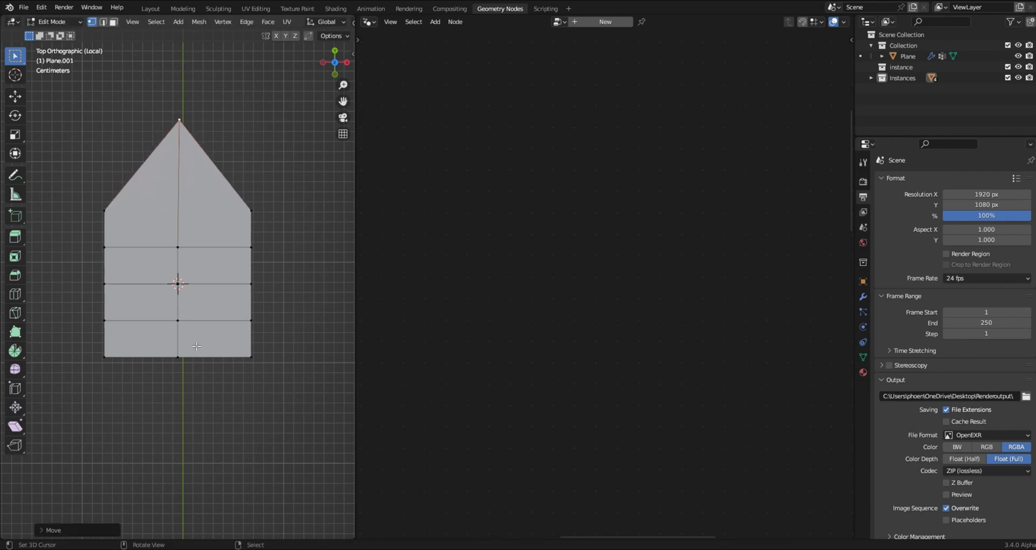
# Step: Move the three vertices of the lower edge about 0.065 m outwards along Y to lengthen the shape
pyautogui.moveTo(274, 364); pyautogui.dragTo(95, 347)
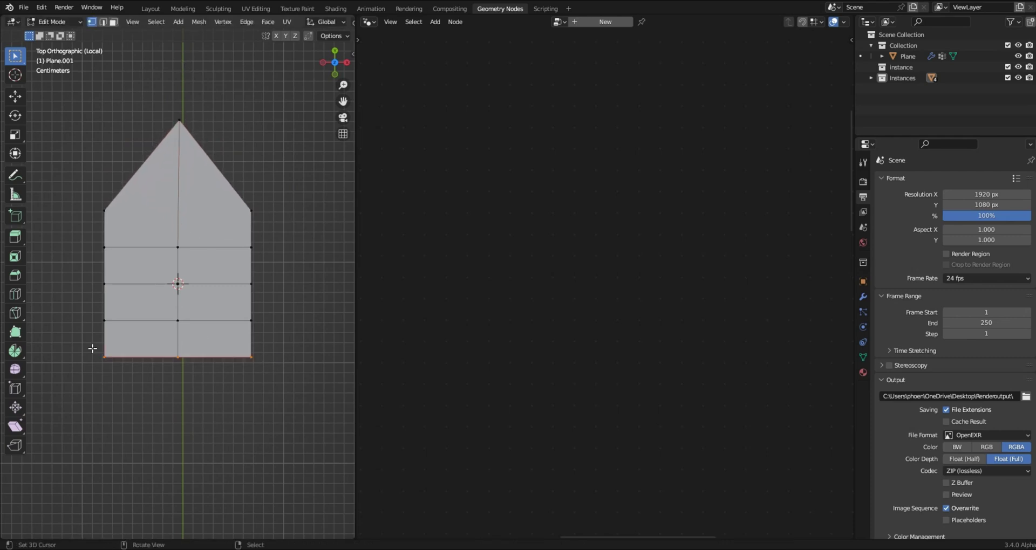
pyautogui.press('g')
pyautogui.press('y')
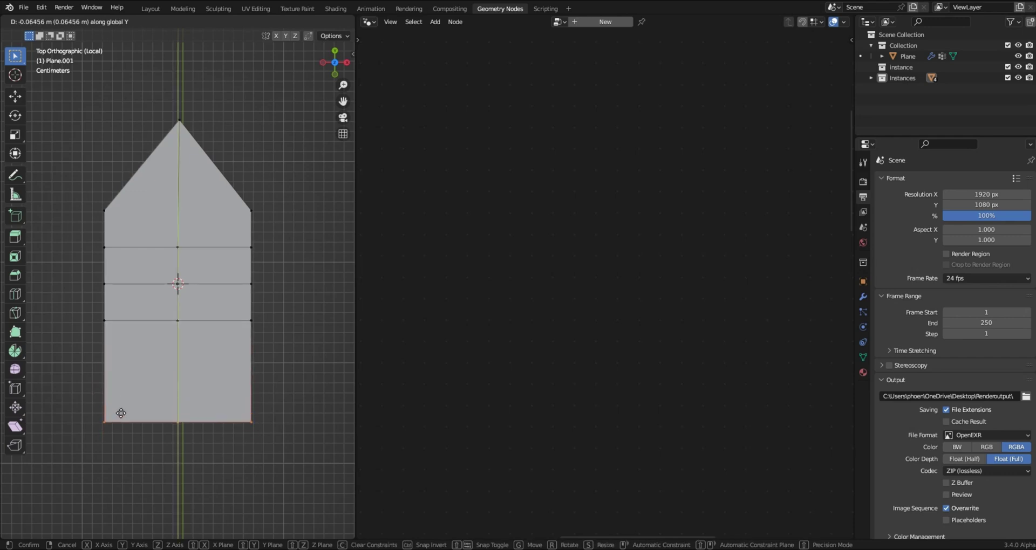
pyautogui.click(132, 417)
# Step: Move both lower corner vertices about 0.05 m inwards and upwards so the base tapers to a point
pyautogui.click(110, 426)
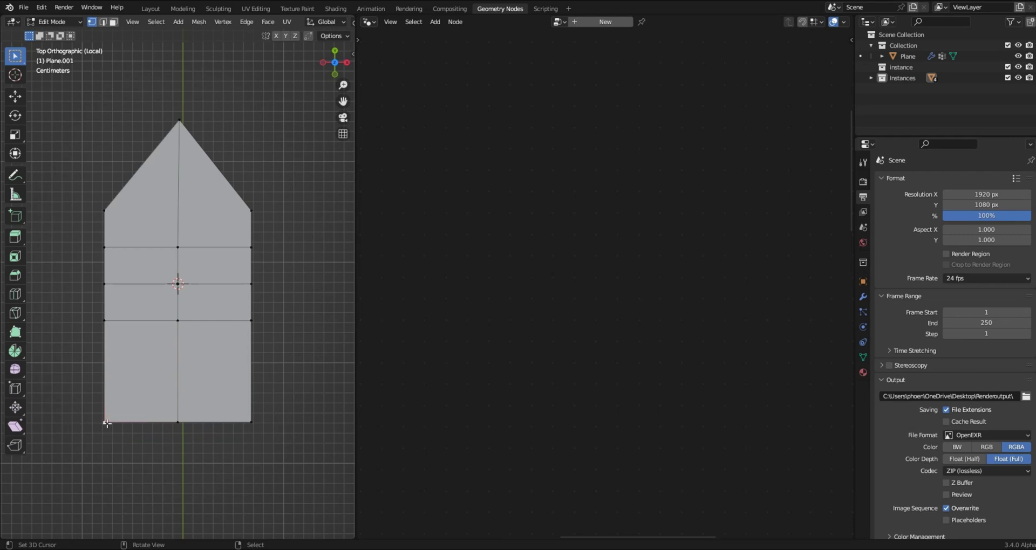
pyautogui.press('g')
pyautogui.click(142, 389)
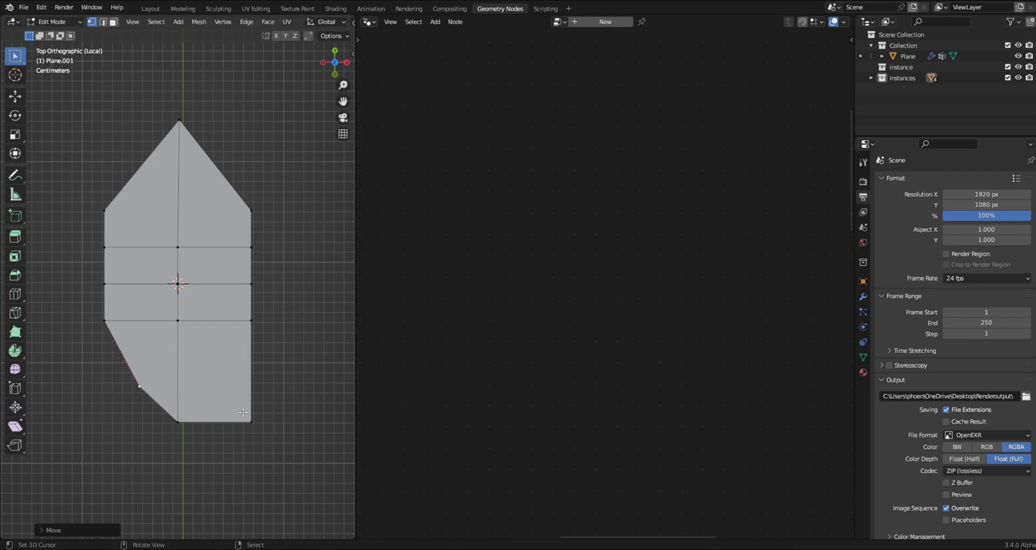
pyautogui.click(249, 422)
pyautogui.press('g')
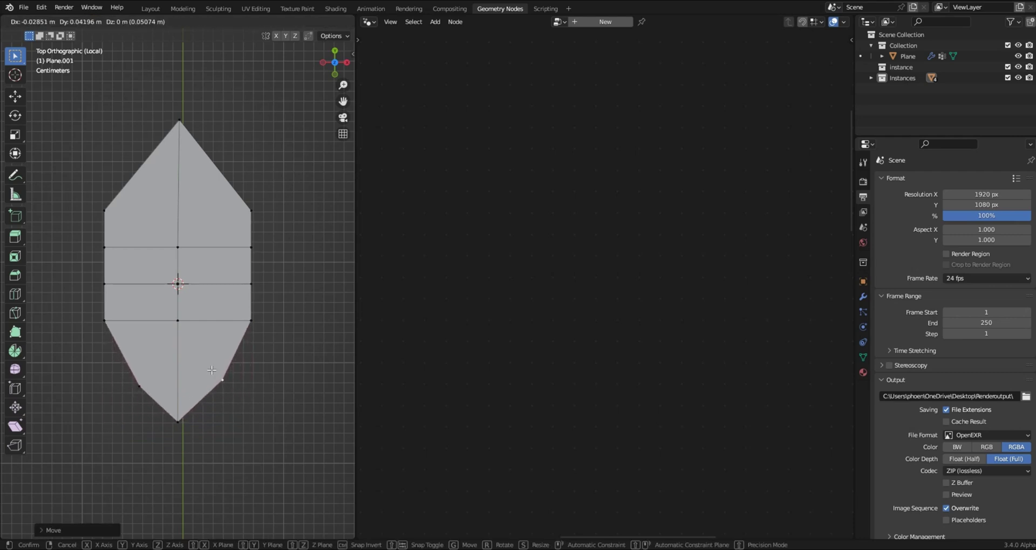
pyautogui.click(210, 364)
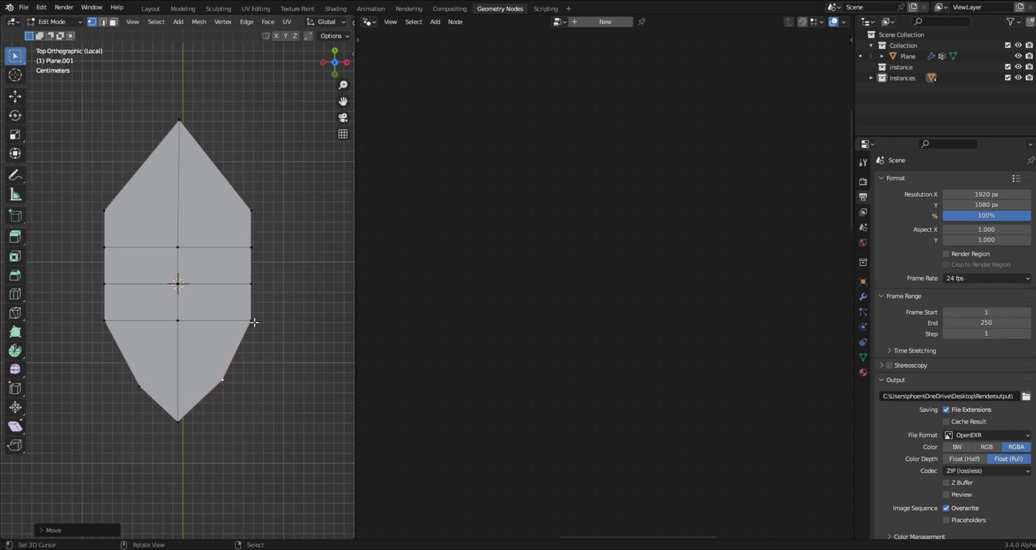
# Step: Move the four outer vertices on each side inwards and slightly up, narrowing the shape into a leaf blade
pyautogui.moveTo(267, 335); pyautogui.dragTo(238, 211)
pyautogui.press('g')
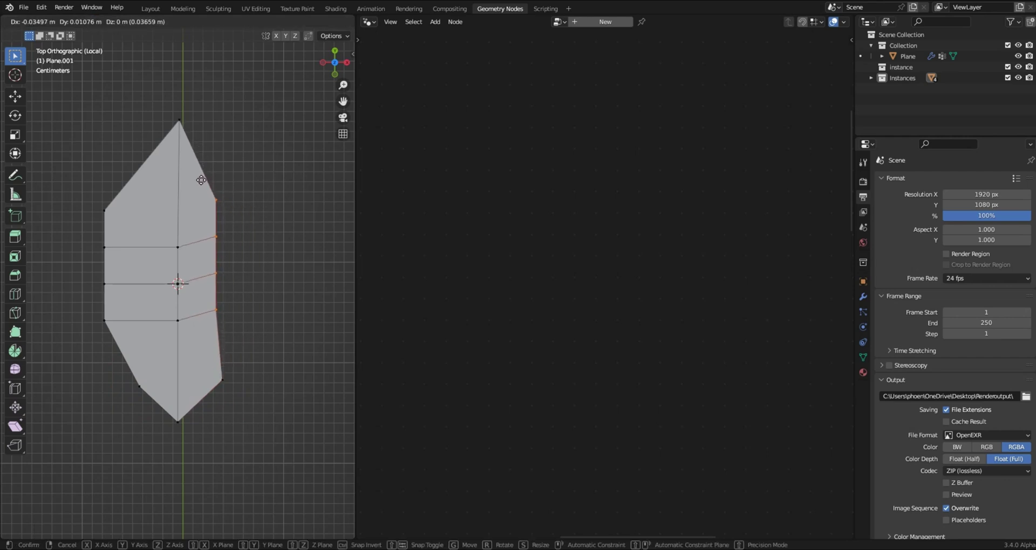
pyautogui.click(200, 175)
pyautogui.moveTo(128, 341); pyautogui.dragTo(97, 189)
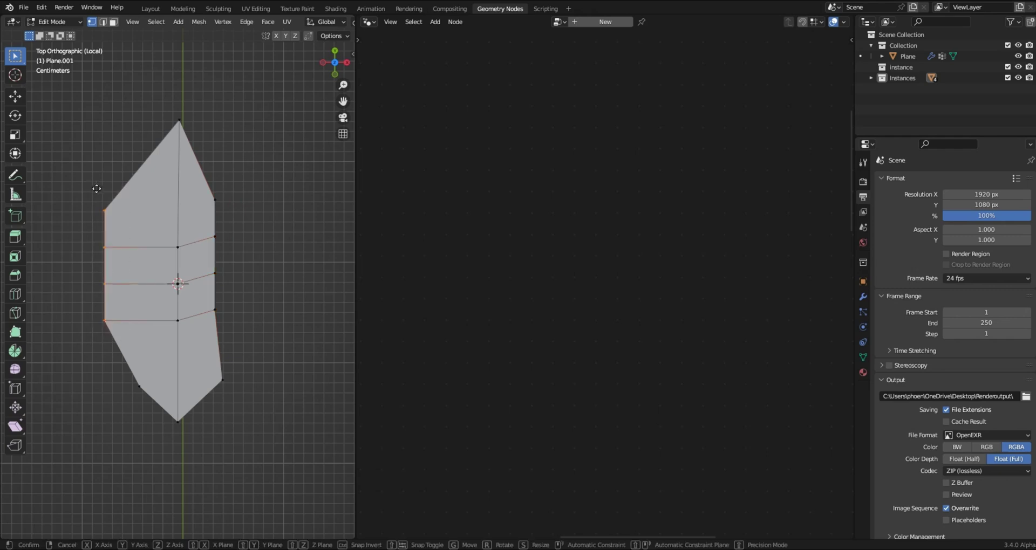
pyautogui.click(136, 181)
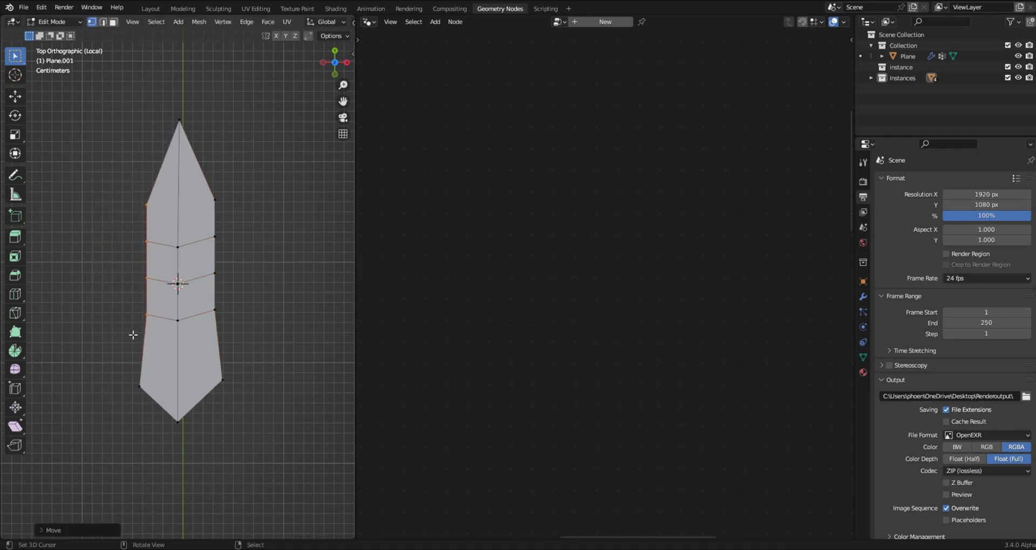
# Step: Pull the two lower corner vertices closer to the centre line to slim the leaf's base
pyautogui.click(140, 386)
pyautogui.press('g')
pyautogui.click(162, 416)
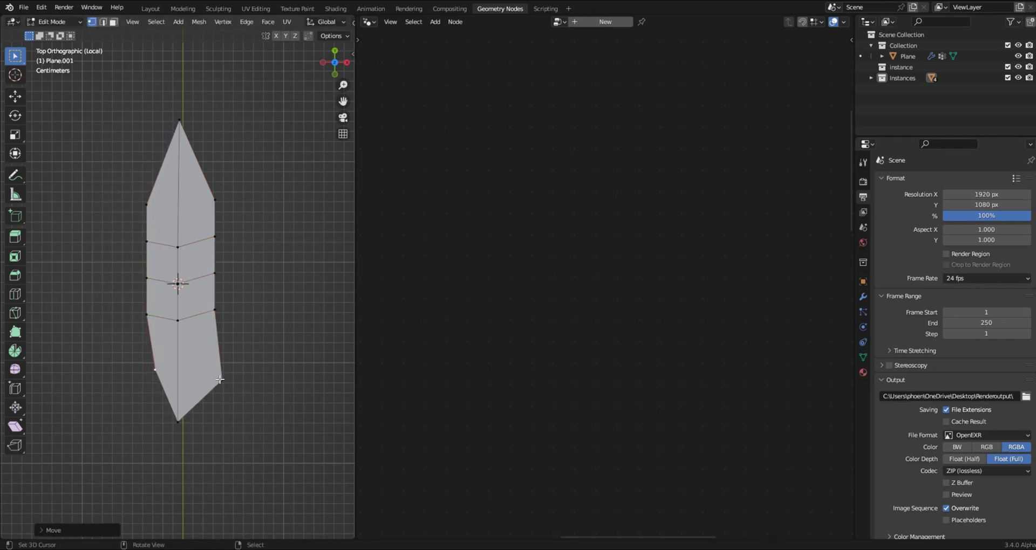
pyautogui.click(220, 380)
pyautogui.press('g')
pyautogui.click(199, 359)
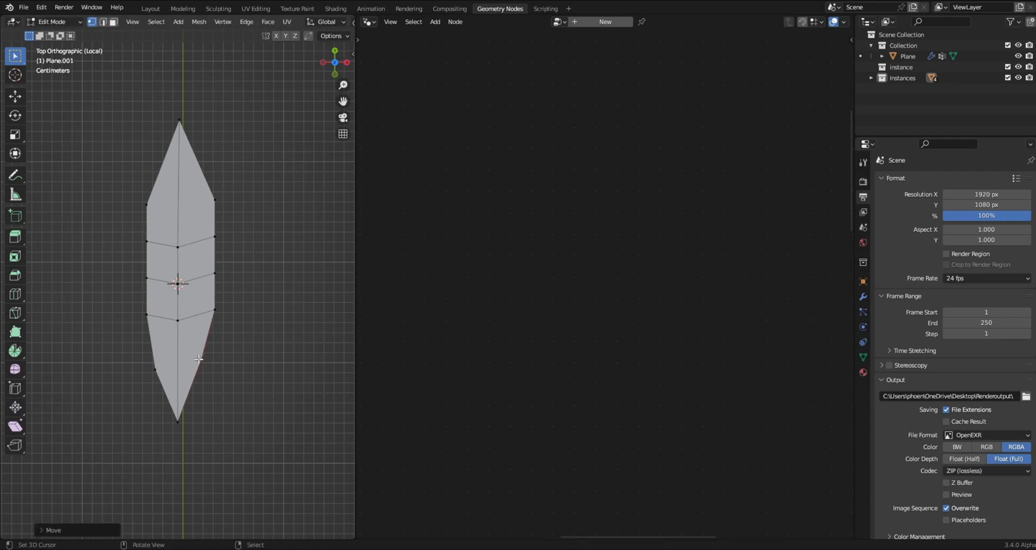
# Step: Lower the leaf's central lengthwise edge loop about 0.012 m along Z to crease the blade, and return to Object Mode
pyautogui.moveTo(199, 359); pyautogui.dragTo(158, 270, button='middle')
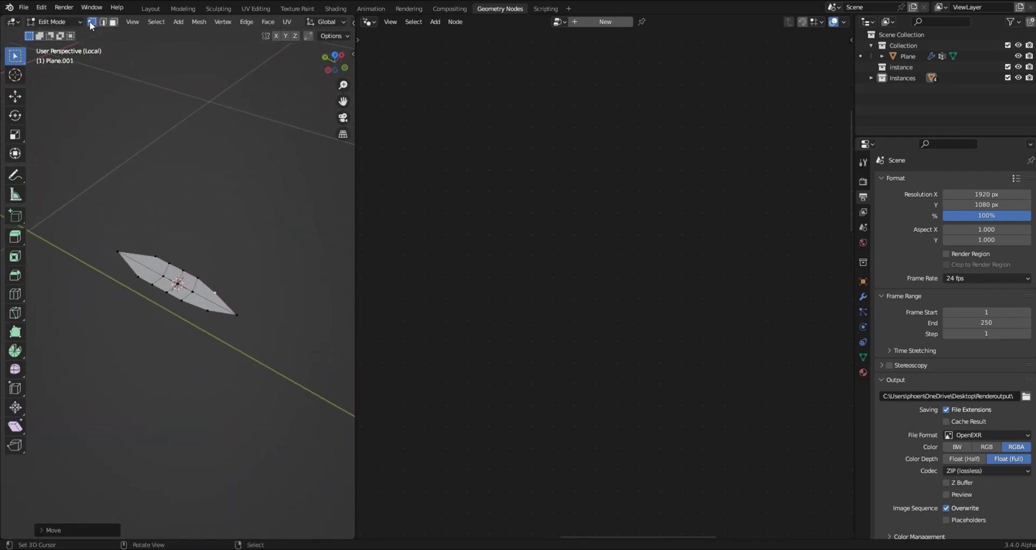
pyautogui.click(104, 22)
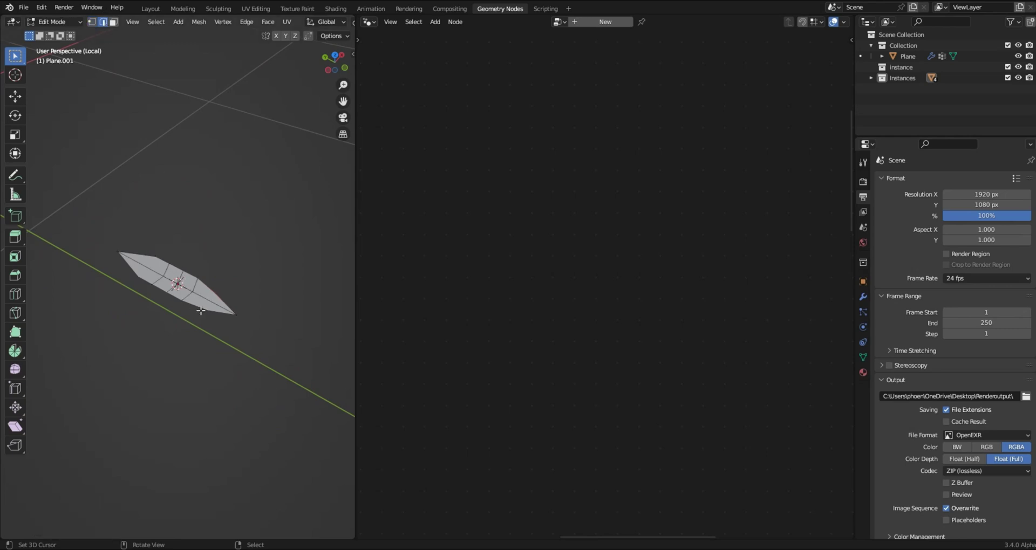
pyautogui.scroll(5, 205, 310)
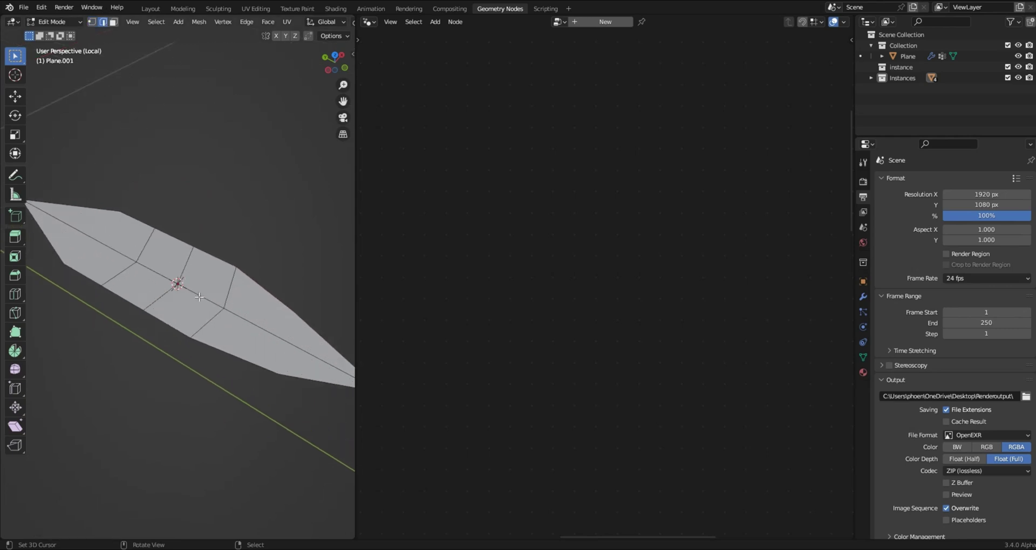
pyautogui.keyDown('alt'); pyautogui.click(202, 295); pyautogui.keyUp('alt')
pyautogui.moveTo(201, 295); pyautogui.dragTo(233, 240, button='middle')
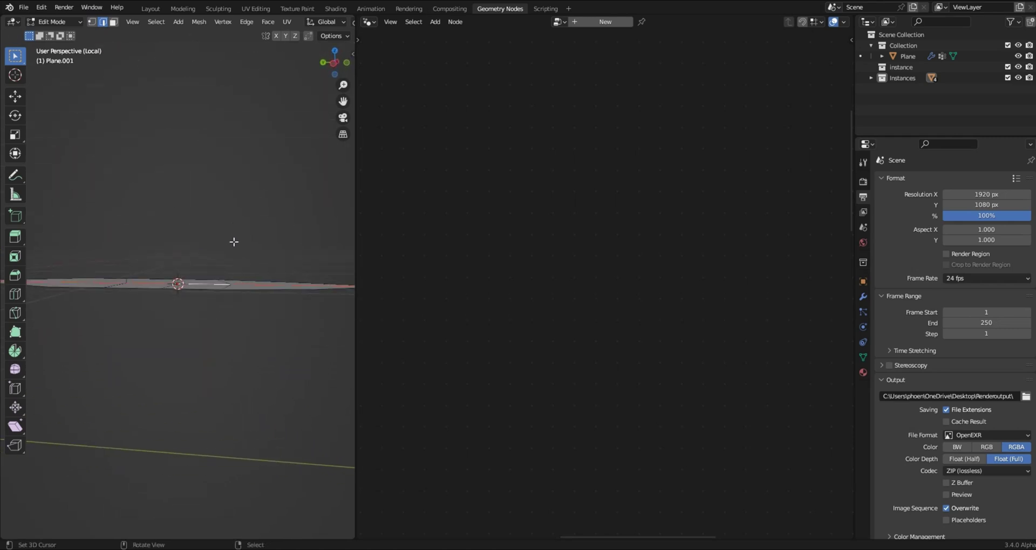
pyautogui.press('g')
pyautogui.press('z')
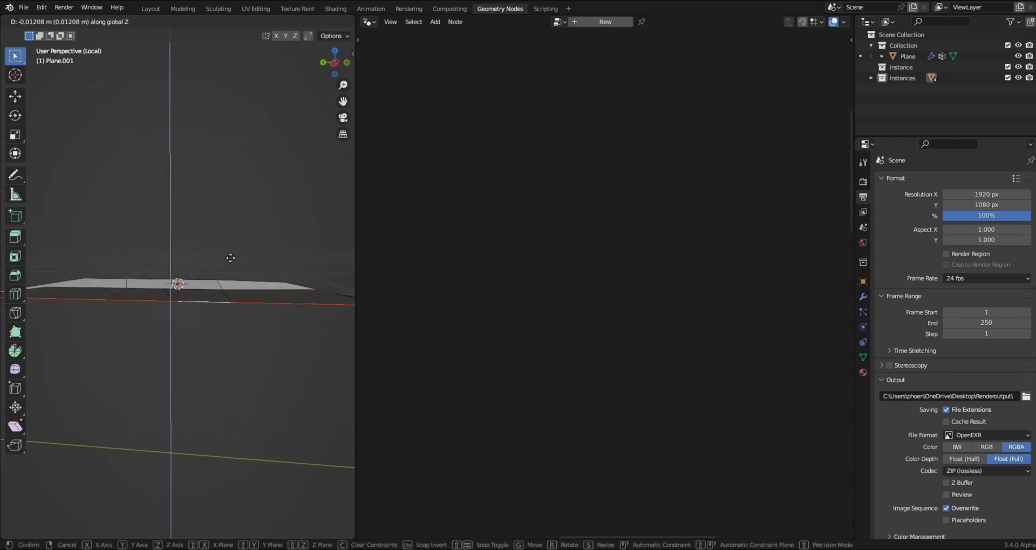
pyautogui.click(230, 258)
pyautogui.moveTo(229, 258); pyautogui.dragTo(200, 333, button='middle')
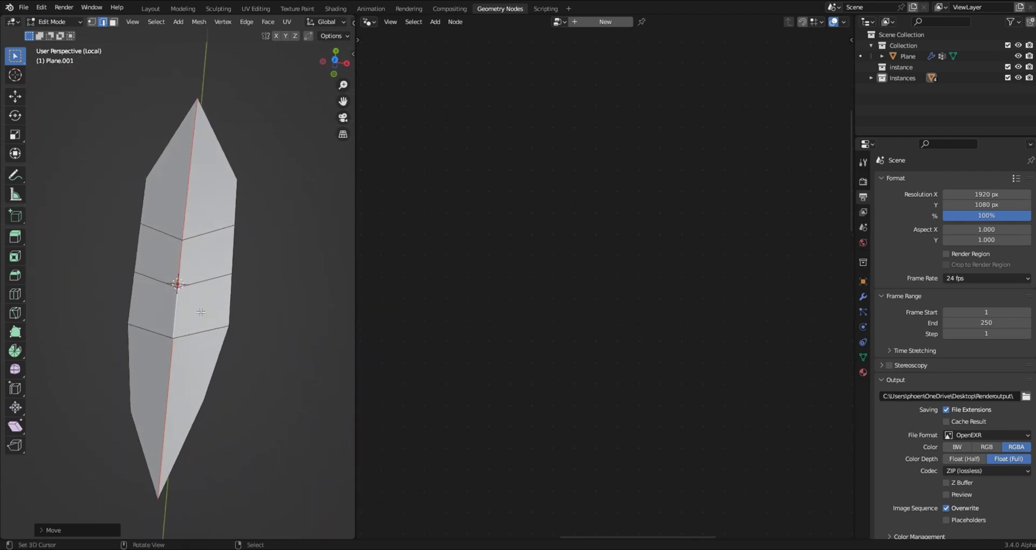
pyautogui.scroll(-5, 288, 258)
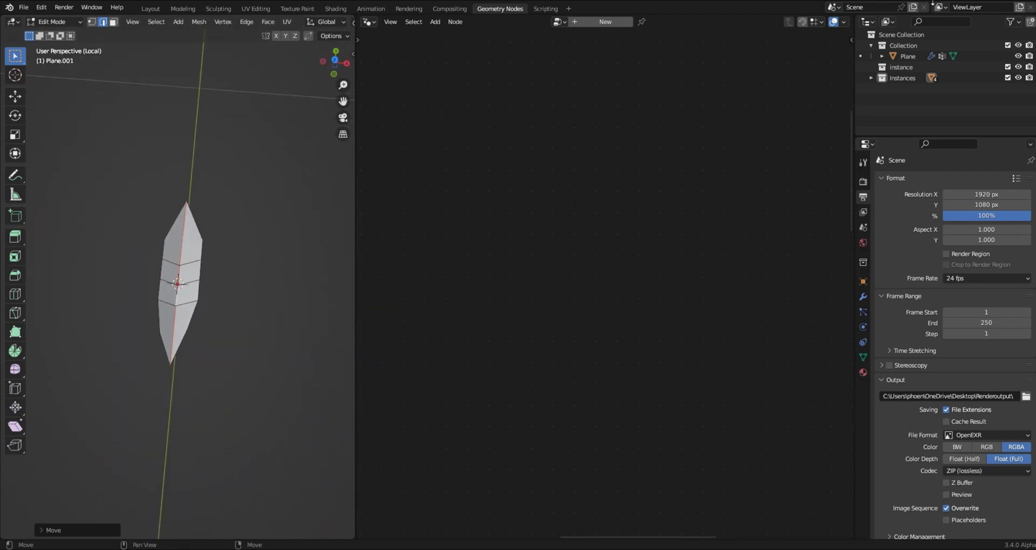
pyautogui.moveTo(238, 244); pyautogui.dragTo(259, 225, button='middle')
pyautogui.scroll(5, 216, 243)
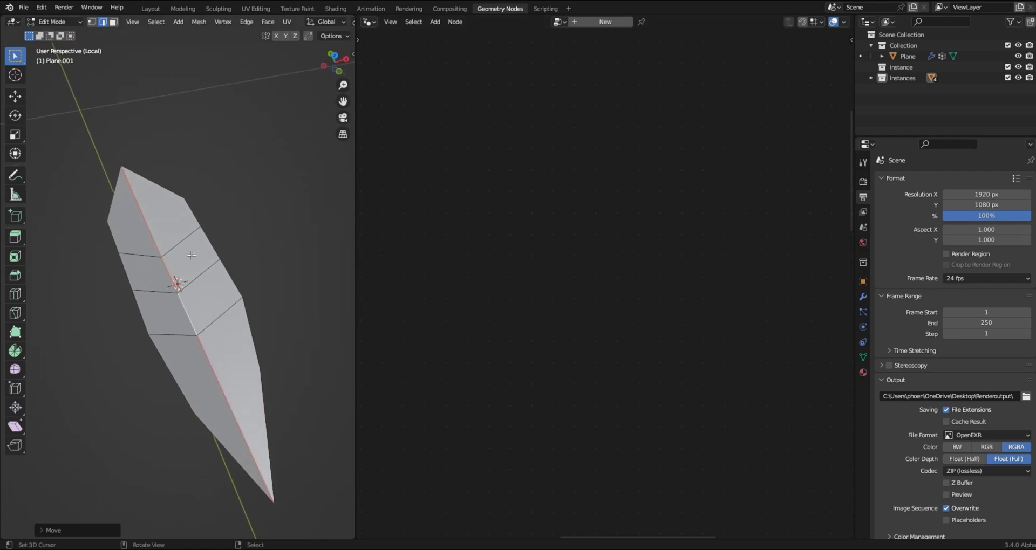
pyautogui.press('Tab')
pyautogui.scroll(-3, 199, 257)
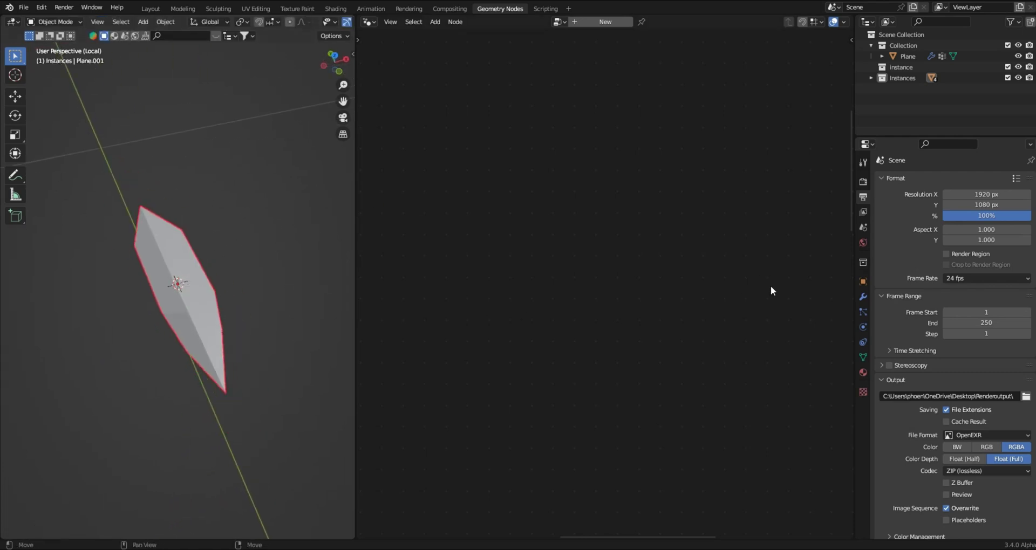
# Step: Give the leaf a new material and isolate the leaf in the Shading workspace with an enlarged shader editor
pyautogui.click(863, 373)
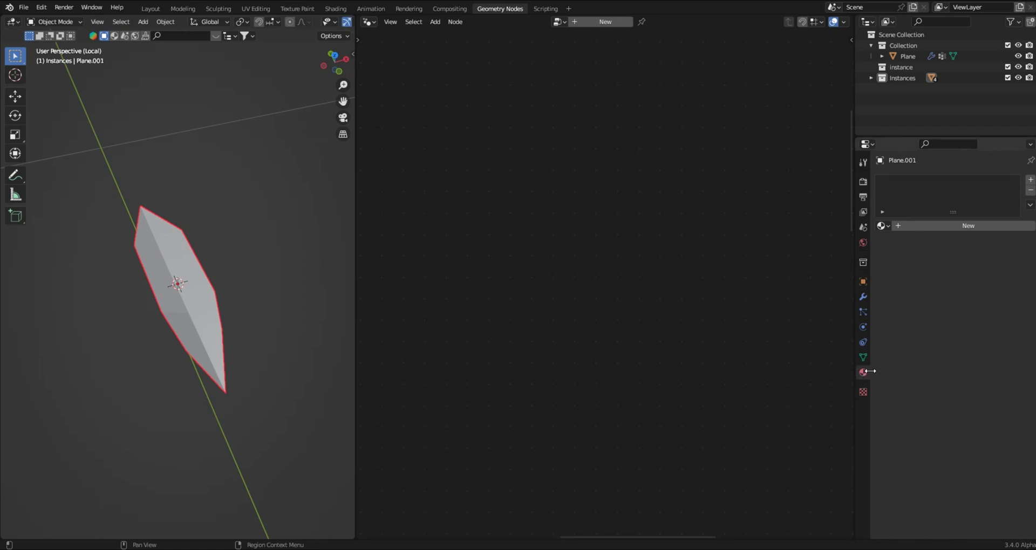
pyautogui.click(927, 225)
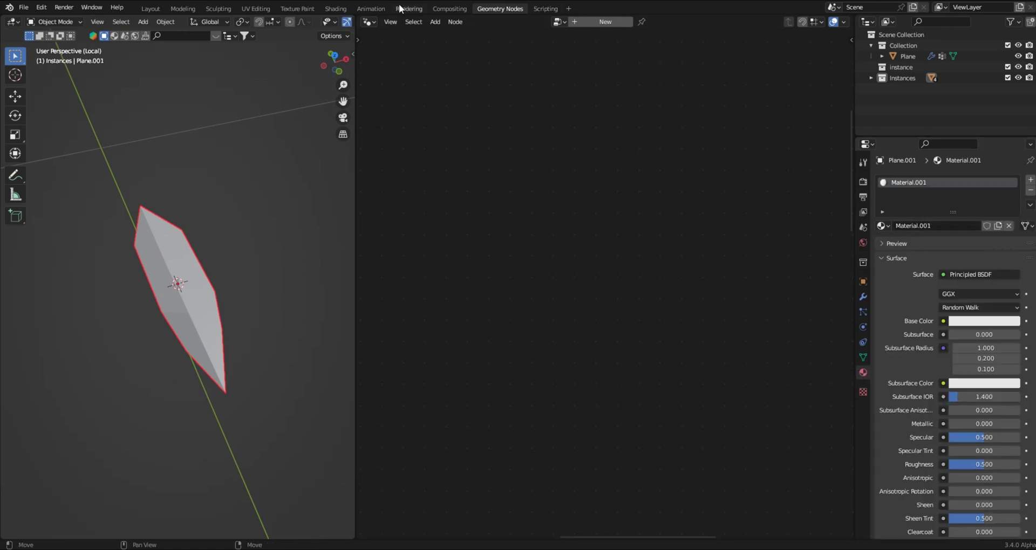
pyautogui.click(344, 9)
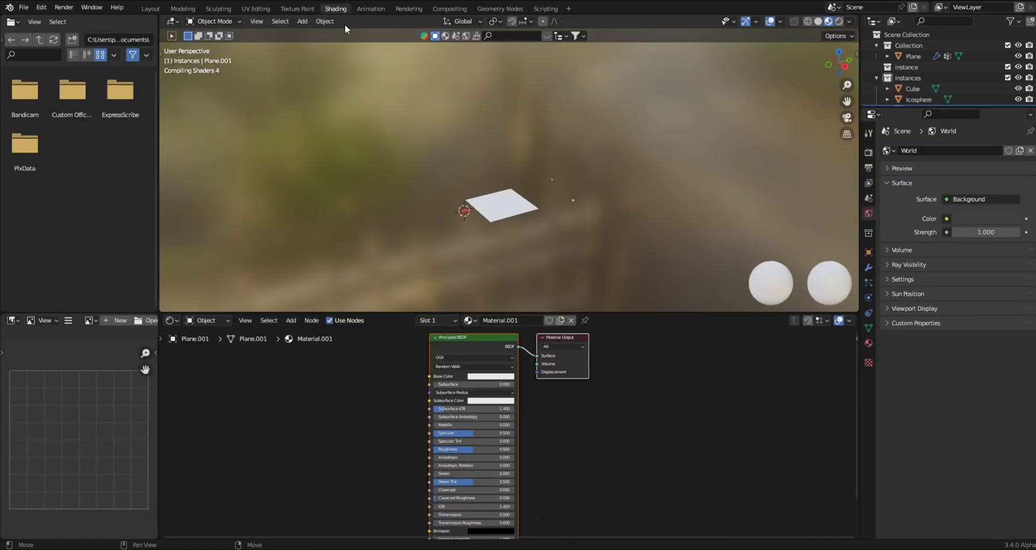
pyautogui.scroll(-3, 602, 209)
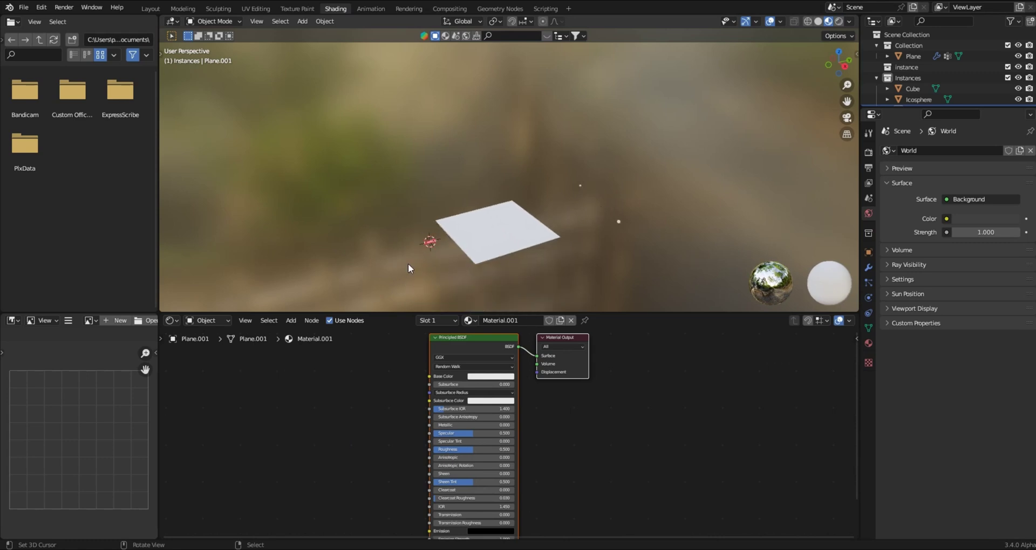
pyautogui.press('KP_Divide')
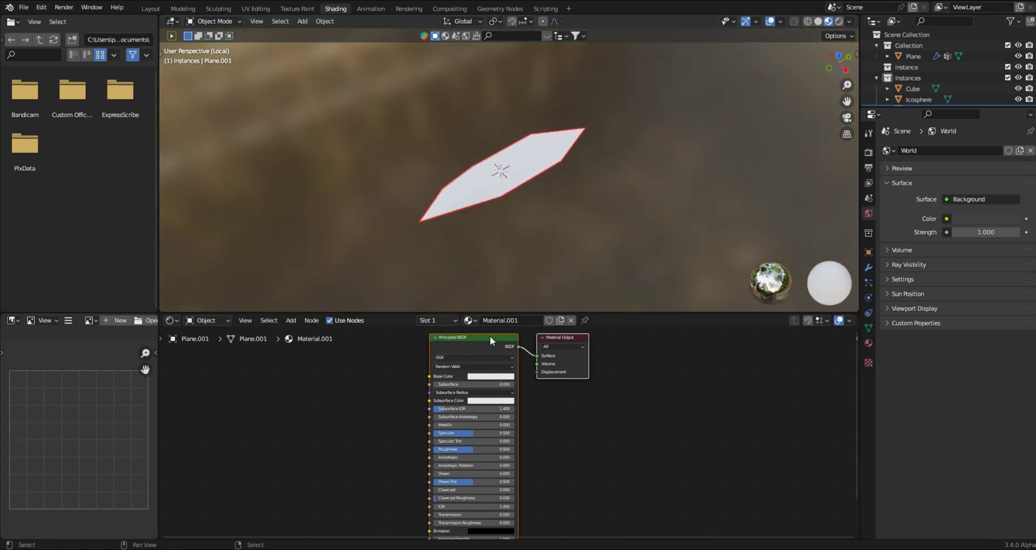
pyautogui.moveTo(428, 315); pyautogui.dragTo(518, 209)
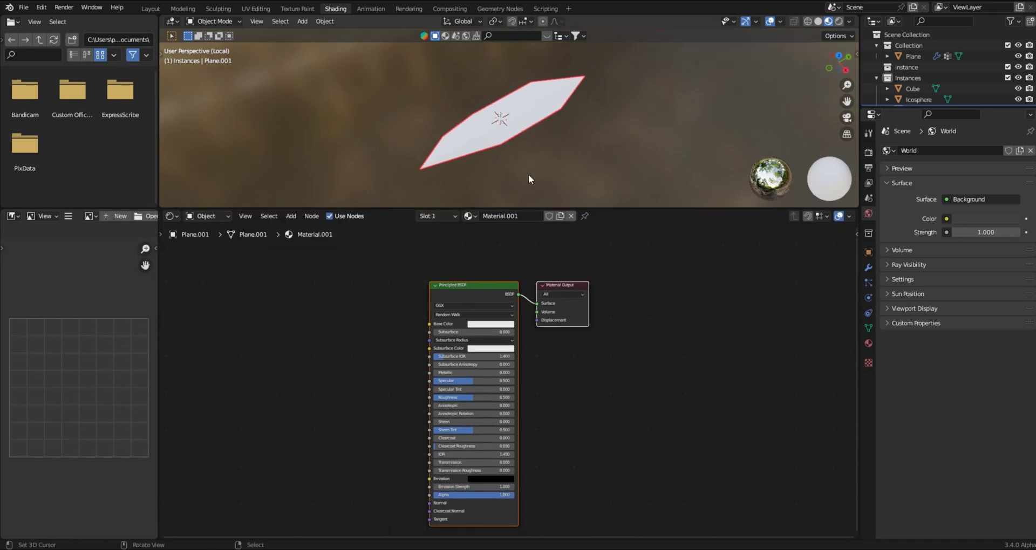
# Step: Add a Bump node connected to the Normal input of the leaf's Principled BSDF
pyautogui.moveTo(468, 279); pyautogui.dragTo(558, 249)
pyautogui.scroll(5, 543, 435)
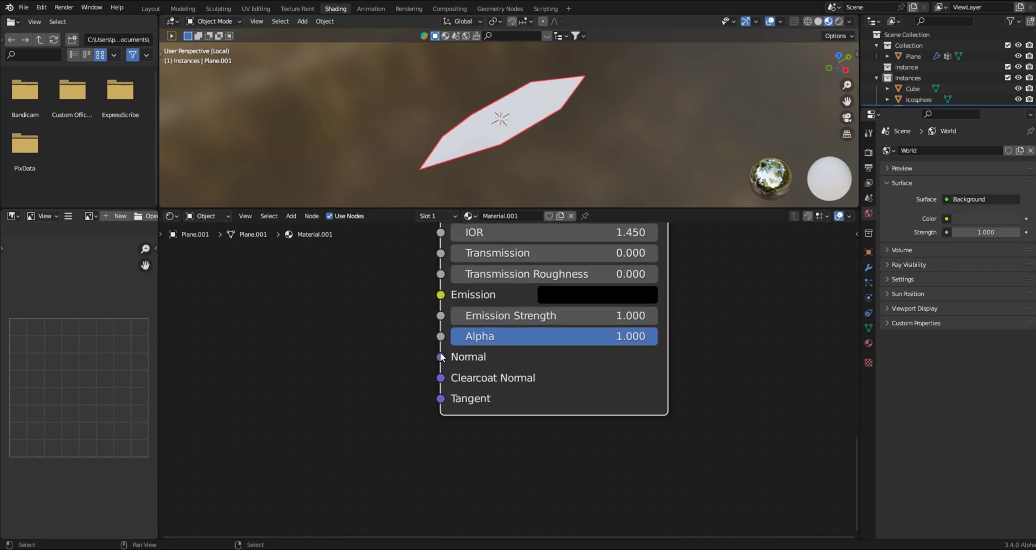
pyautogui.moveTo(441, 357); pyautogui.dragTo(325, 356)
pyautogui.write('bump')
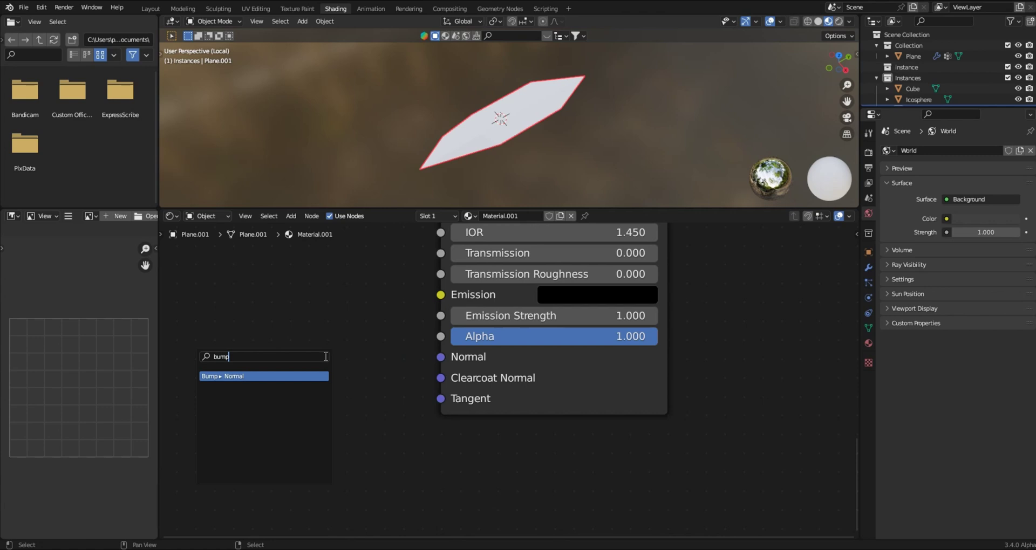
pyautogui.press('Return')
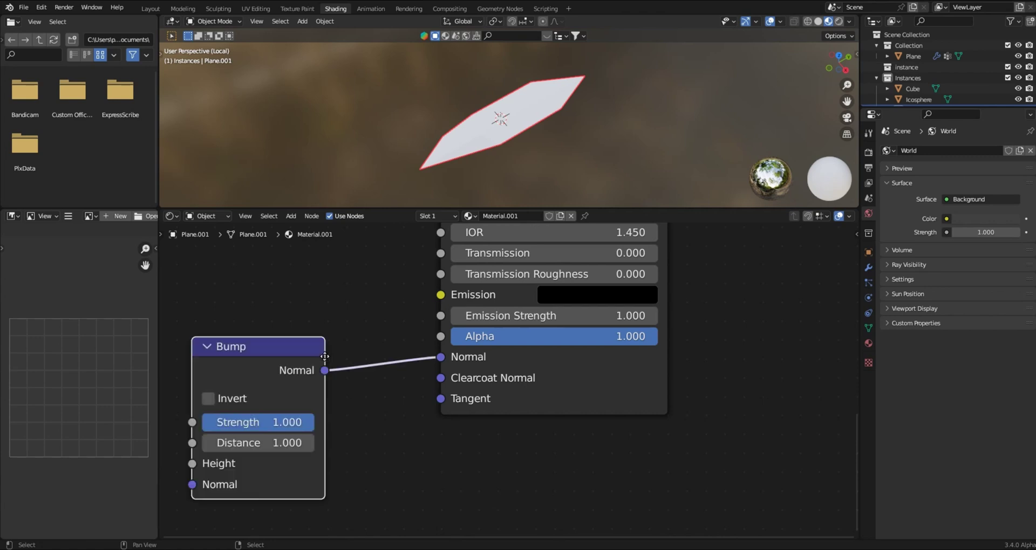
pyautogui.click(293, 301)
pyautogui.moveTo(293, 301); pyautogui.dragTo(477, 341, button='middle')
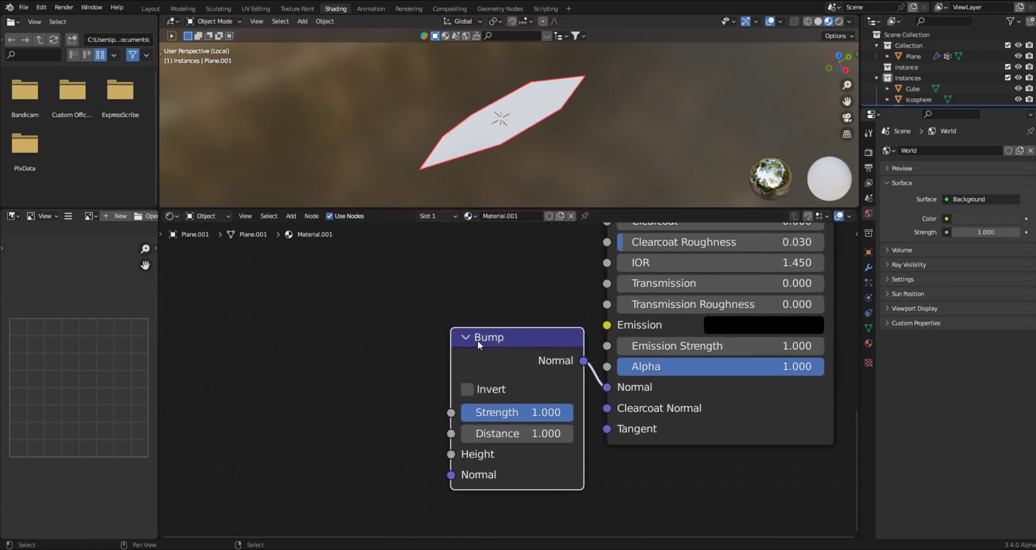
# Step: Join the image editor area into the shader editor and the file browser area into the 3D viewport
pyautogui.rightClick(157, 277)
pyautogui.click(81, 277)
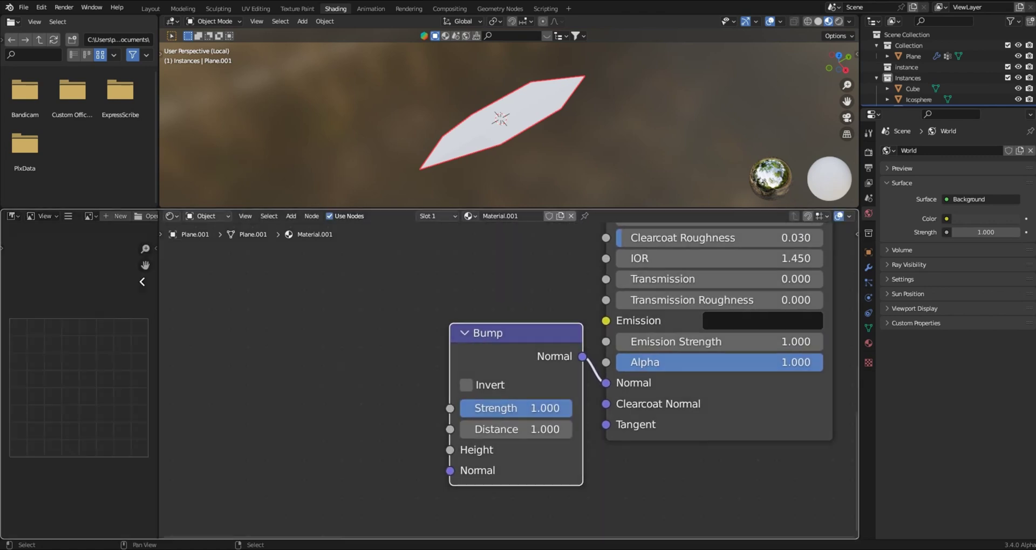
pyautogui.rightClick(157, 169)
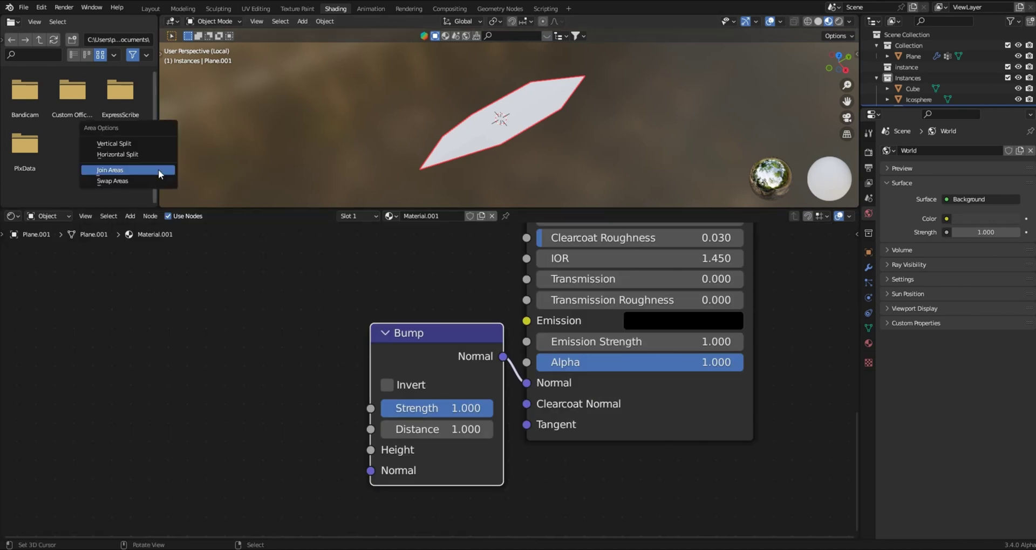
pyautogui.click(150, 170)
pyautogui.click(131, 165)
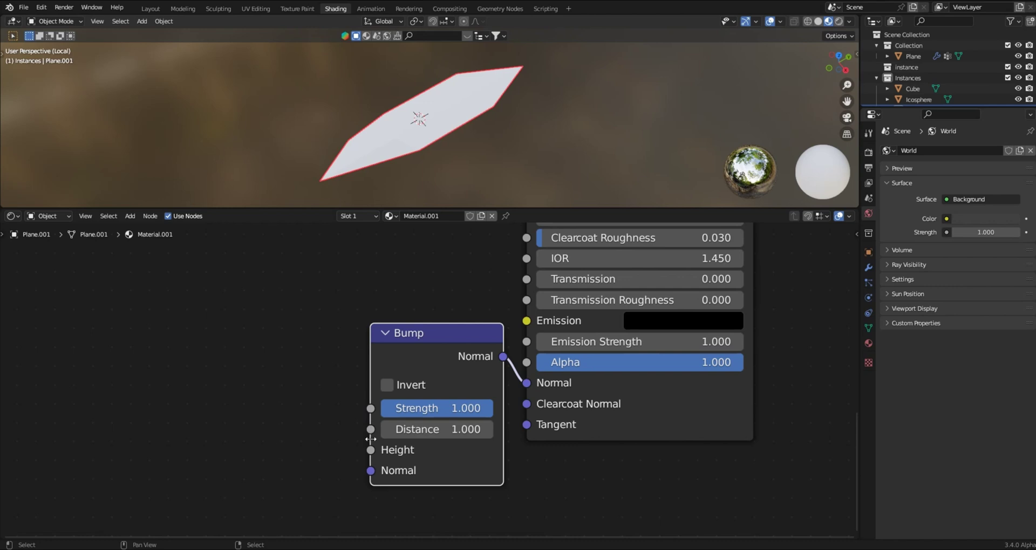
# Step: Feed a Noise Texture's Fac into the Bump node's Height and raise the noise scale for fine streaks on the leaf
pyautogui.moveTo(371, 451); pyautogui.dragTo(208, 350)
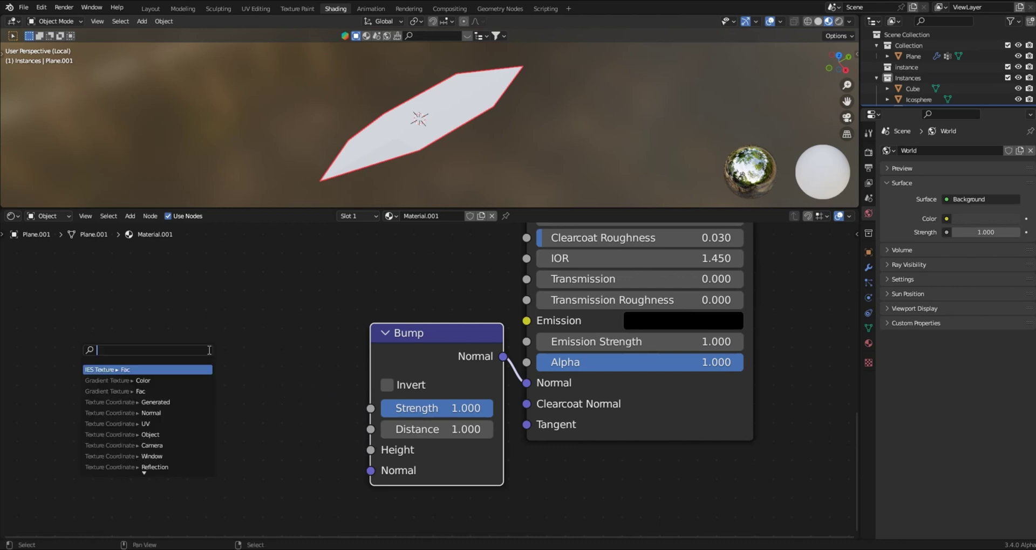
pyautogui.write('noise')
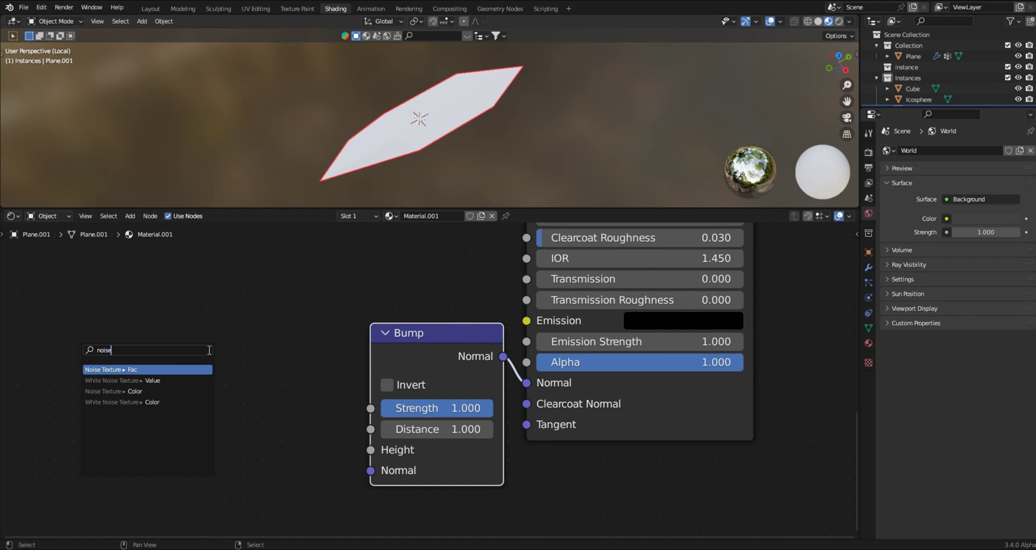
pyautogui.click(190, 369)
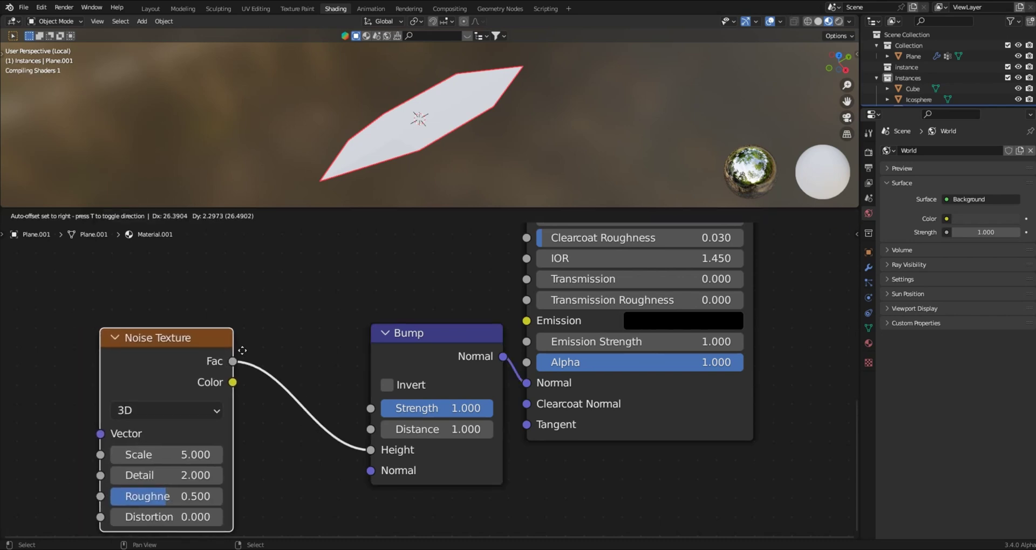
pyautogui.click(259, 338)
pyautogui.moveTo(511, 107); pyautogui.dragTo(436, 122, button='middle')
pyautogui.scroll(2, 436, 122)
pyautogui.moveTo(216, 427); pyautogui.dragTo(238, 428)
# Step: Add a ColorRamp node with its Color output connected to the Principled BSDF's Base Color
pyautogui.moveTo(488, 305); pyautogui.dragTo(431, 377, button='middle')
pyautogui.scroll(-4, 432, 377)
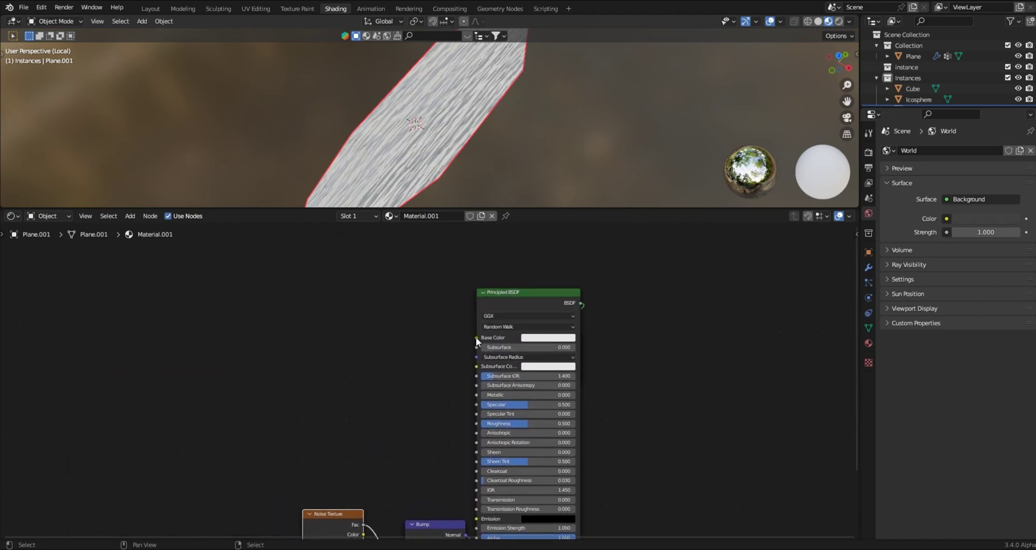
pyautogui.moveTo(476, 338); pyautogui.dragTo(319, 332)
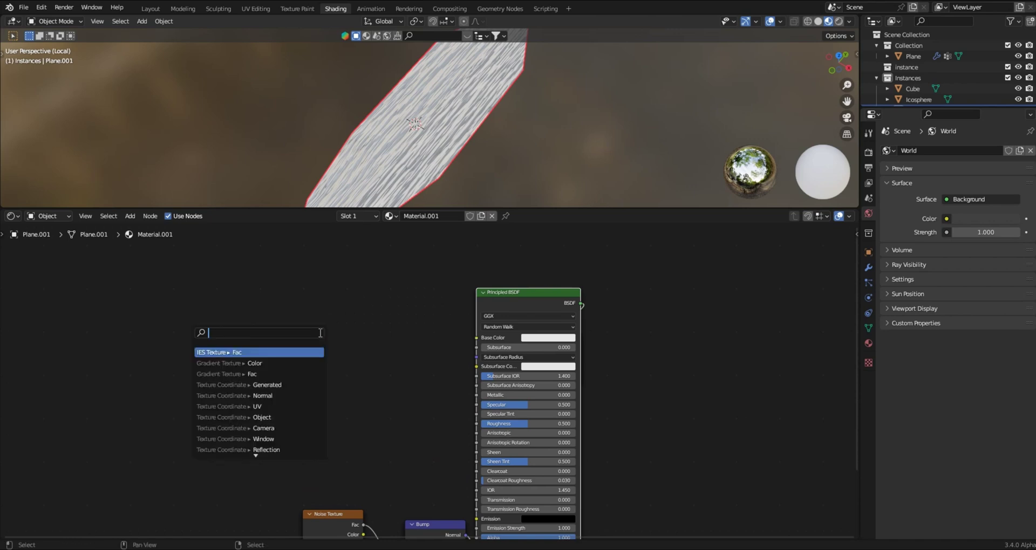
pyautogui.write('ramp')
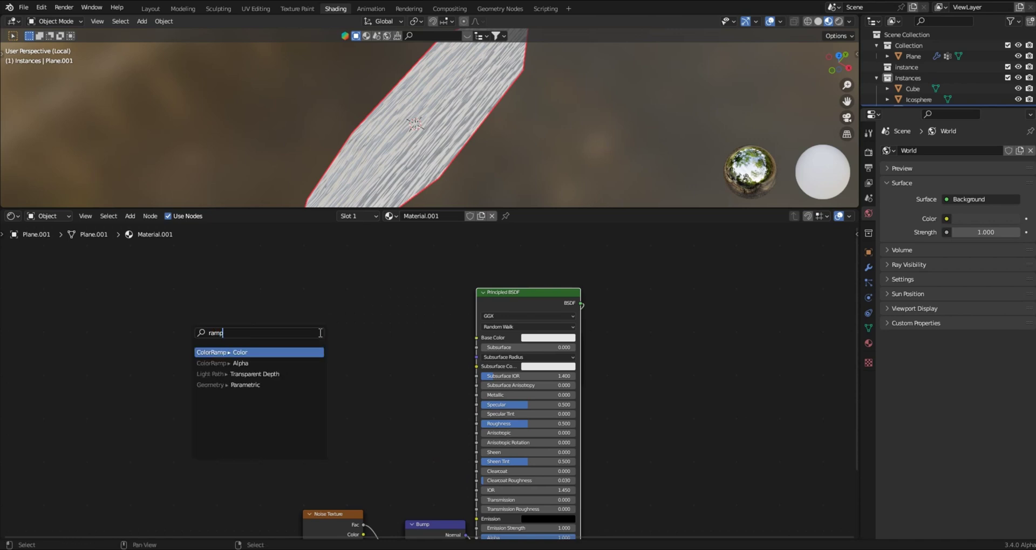
pyautogui.click(300, 350)
pyautogui.click(305, 335)
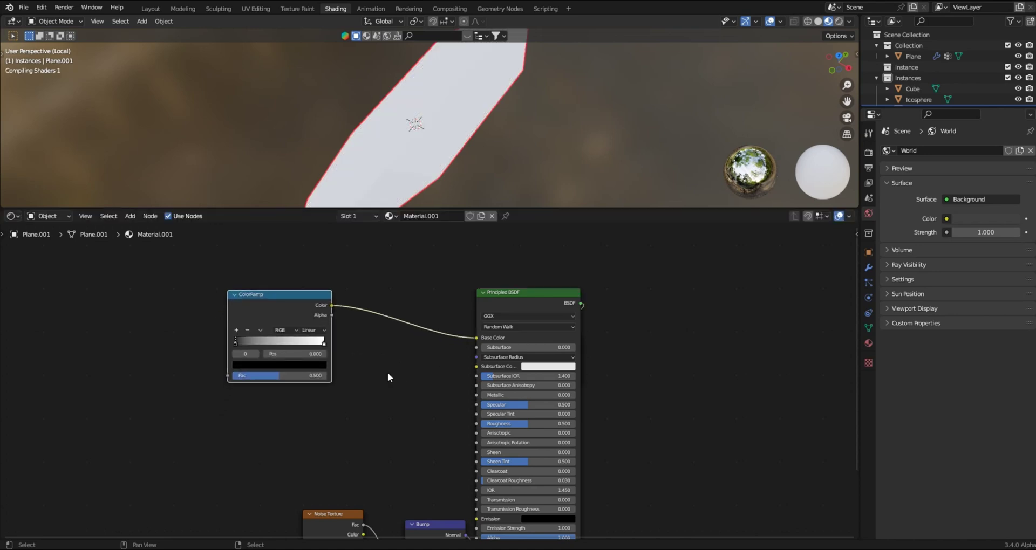
# Step: Colour the ColorRamp's first stop olive green and select its white end stop
pyautogui.click(250, 365)
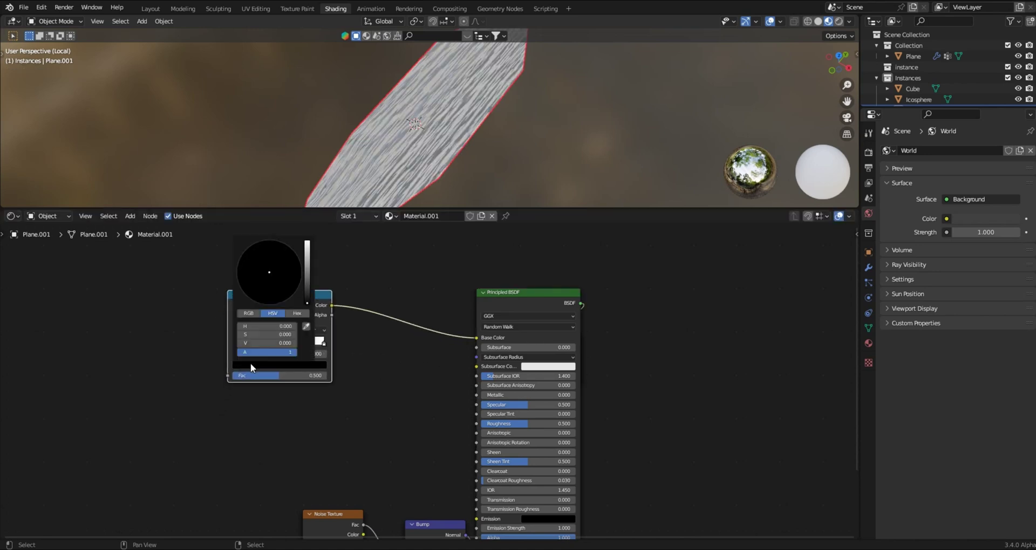
pyautogui.moveTo(309, 278); pyautogui.dragTo(236, 268)
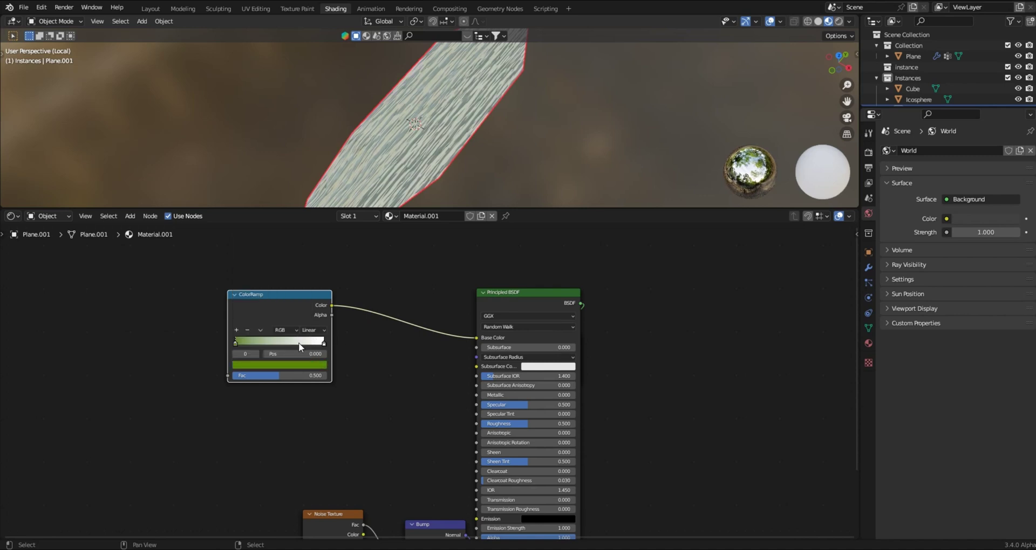
pyautogui.click(313, 344)
pyautogui.click(297, 365)
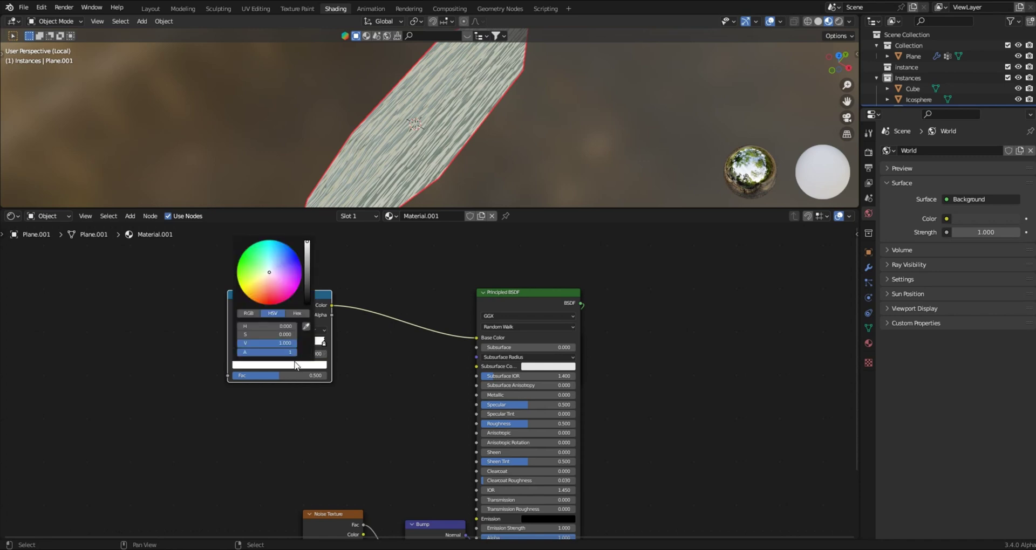
pyautogui.moveTo(279, 275); pyautogui.dragTo(252, 251)
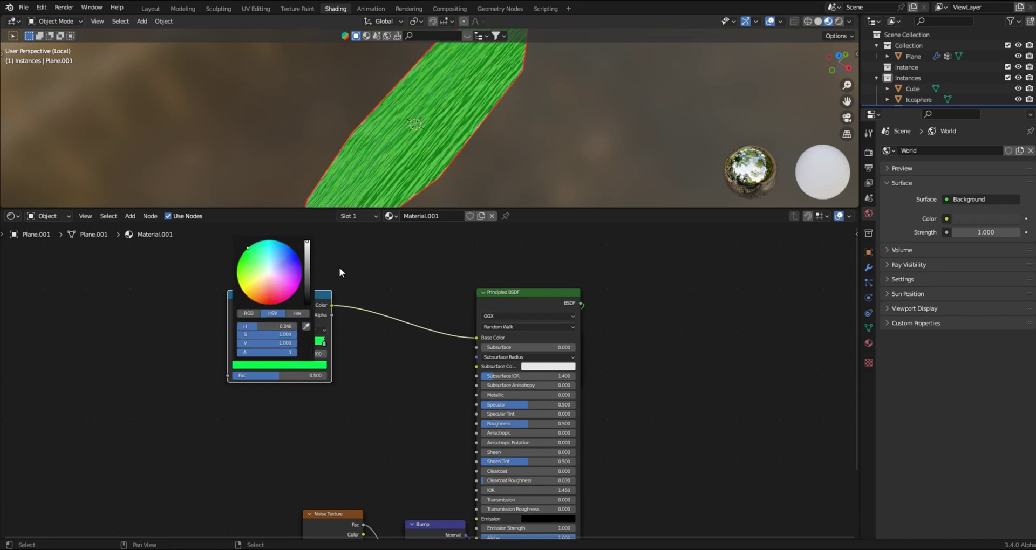
pyautogui.press('Escape')
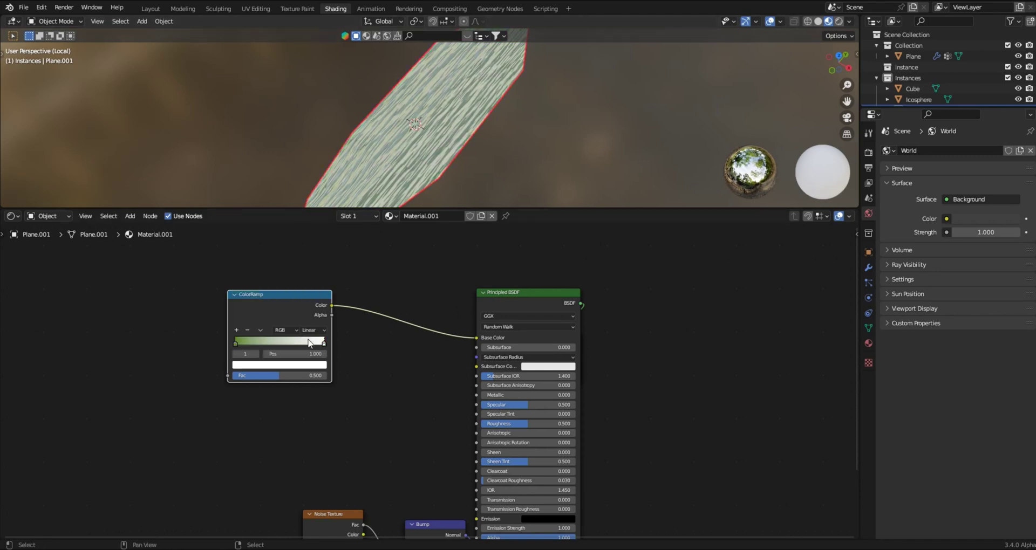
# Step: Colour the ColorRamp's end stop bright green and move the olive stop to 0.400 and the bright green stop to 0.886
pyautogui.click(313, 365)
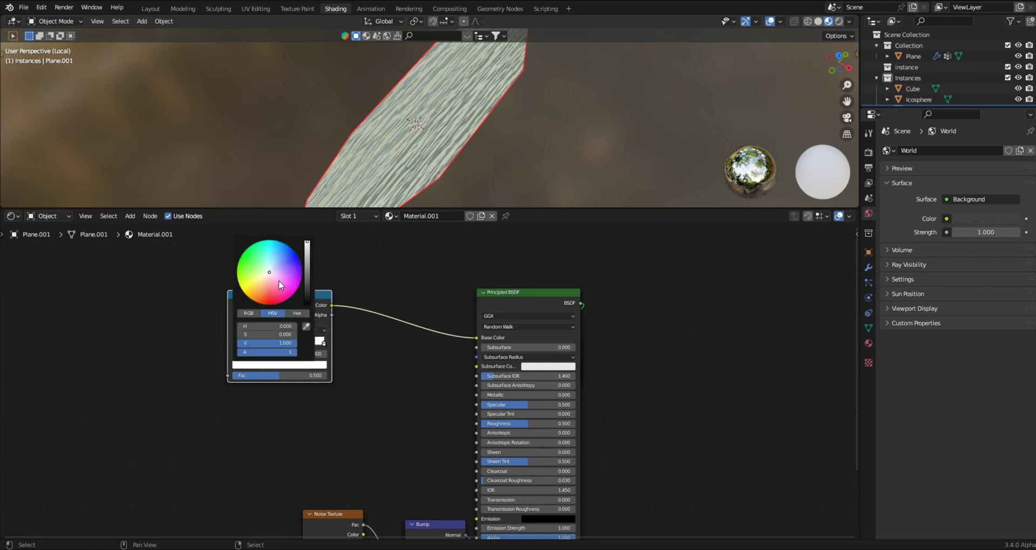
pyautogui.click(250, 246)
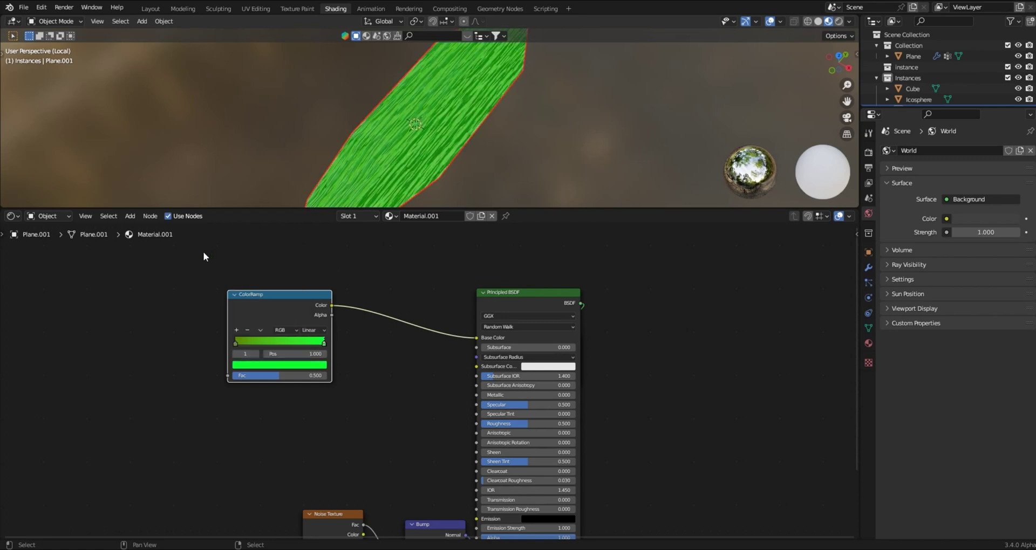
pyautogui.moveTo(241, 341); pyautogui.dragTo(251, 346)
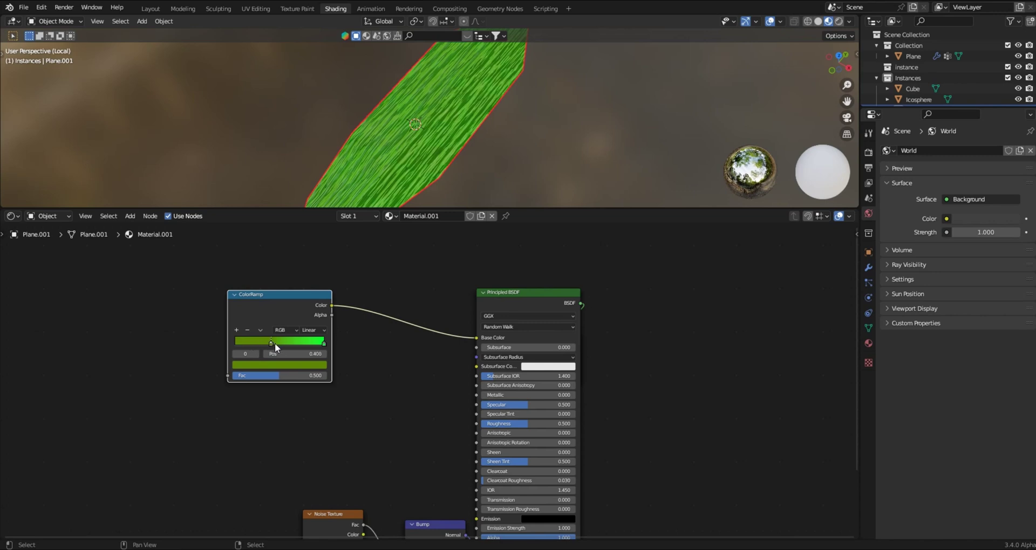
pyautogui.moveTo(323, 343); pyautogui.dragTo(314, 344)
# Step: Change the ColorRamp's interpolation from Linear to Ease
pyautogui.moveTo(370, 323); pyautogui.dragTo(391, 329, button='middle')
pyautogui.scroll(3, 391, 329)
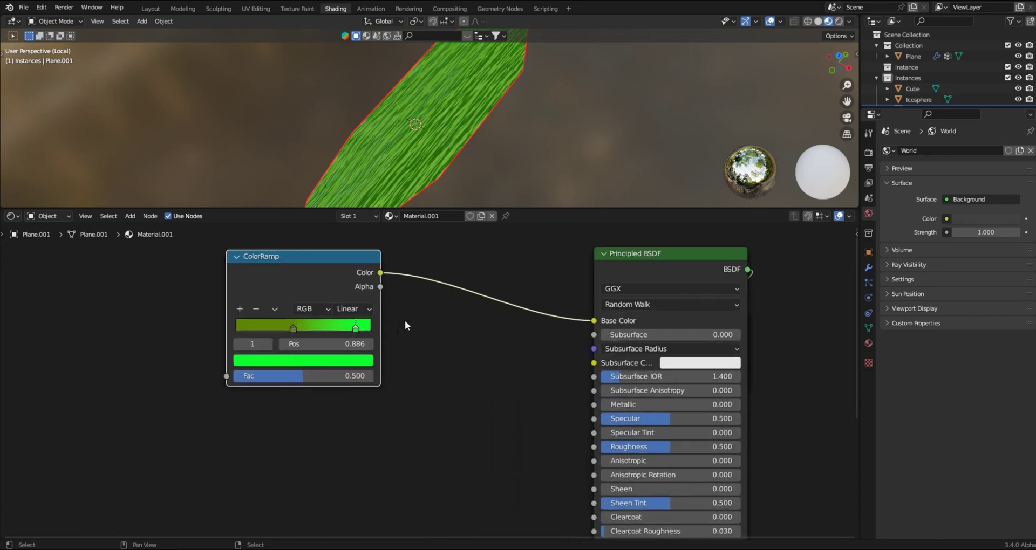
pyautogui.click(348, 304)
pyautogui.click(352, 319)
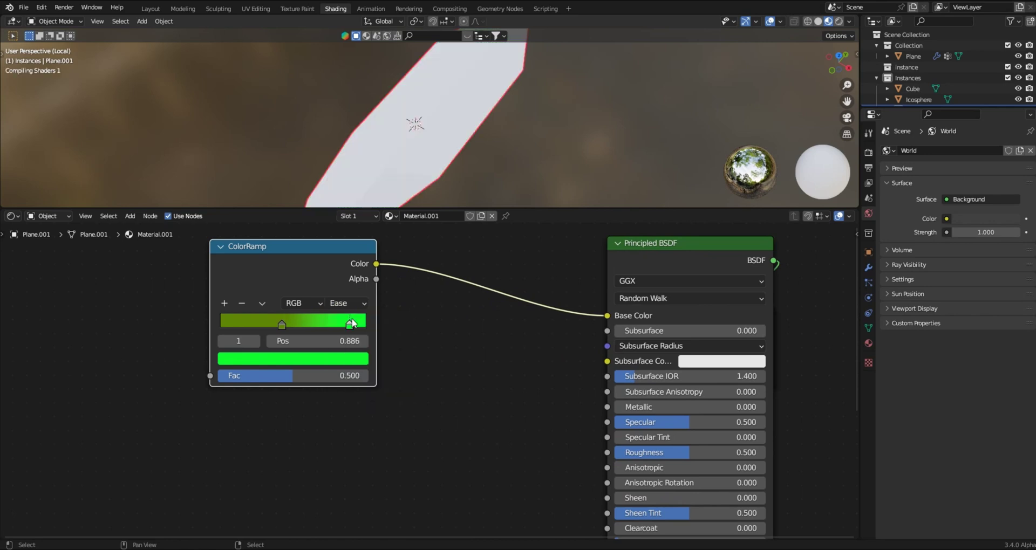
# Step: Distribute the ColorRamp stops from the left, then shift the olive stop inward and the bright green stop to 0.977
pyautogui.click(317, 302)
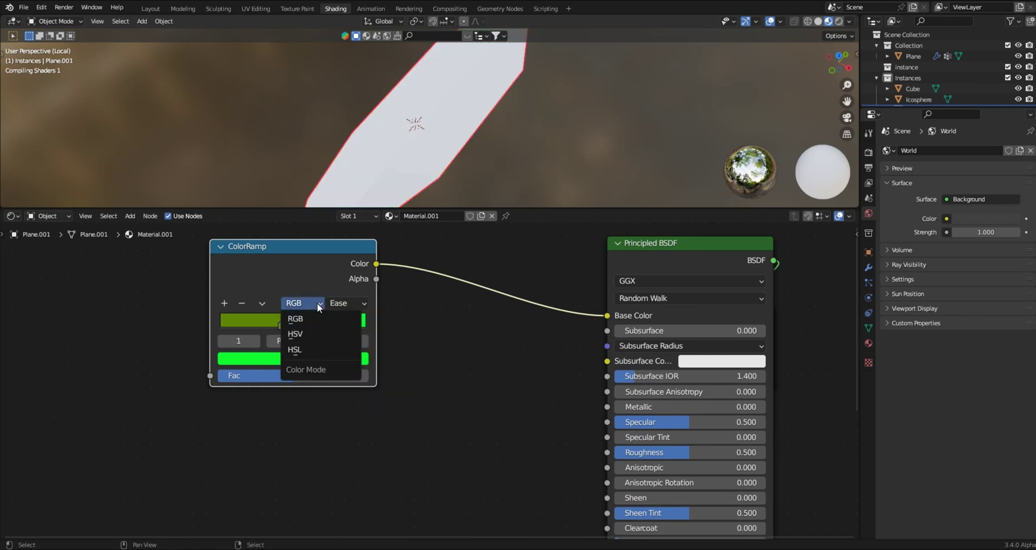
pyautogui.click(263, 304)
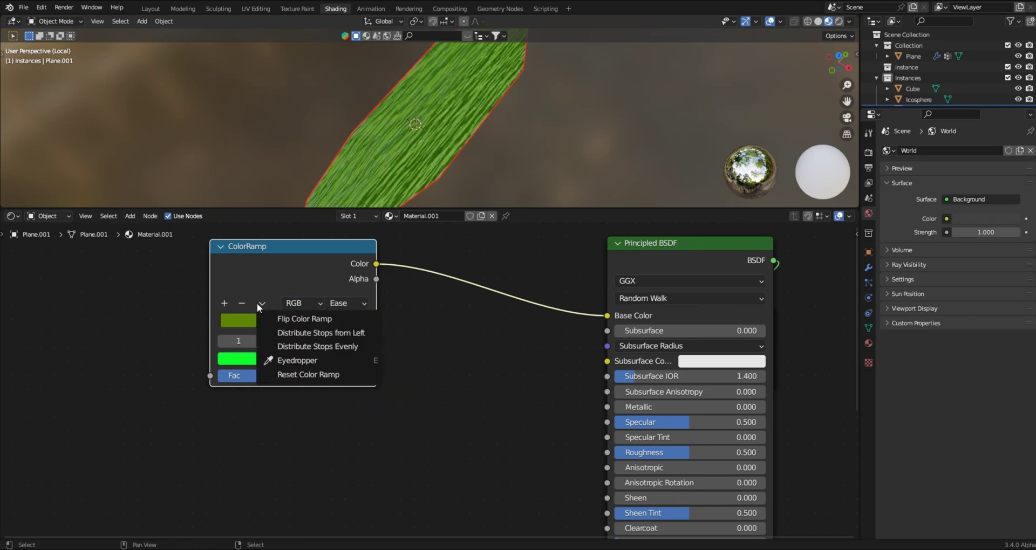
pyautogui.click(258, 303)
pyautogui.click(262, 304)
pyautogui.click(333, 333)
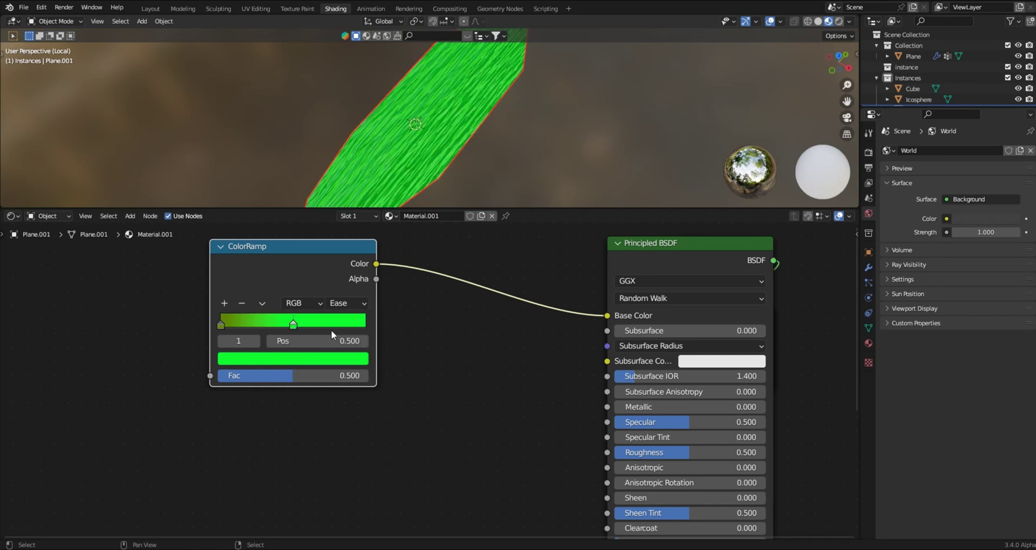
pyautogui.moveTo(221, 326); pyautogui.dragTo(388, 323)
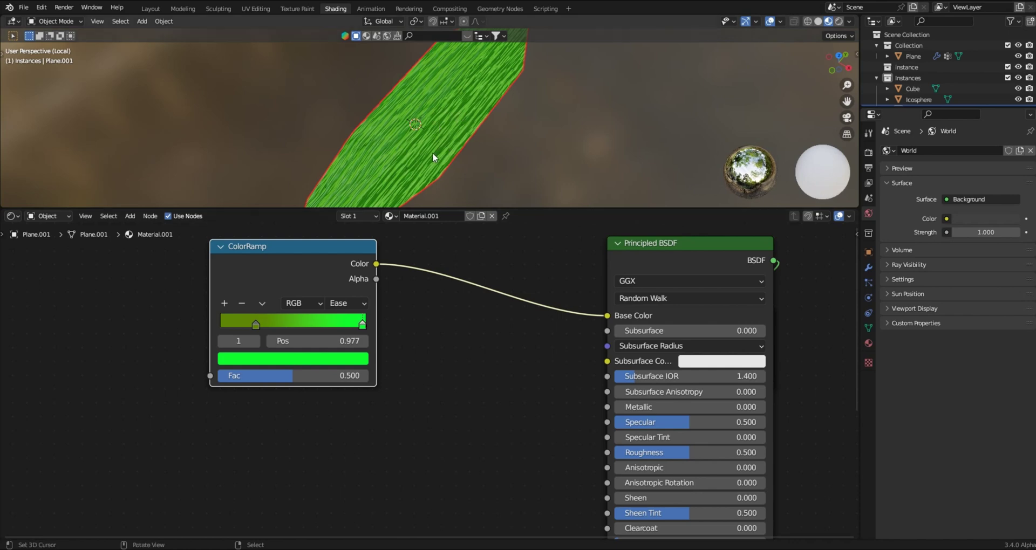
# Step: Set the Noise Texture's scale to 10
pyautogui.scroll(-3, 475, 423)
pyautogui.moveTo(474, 423); pyautogui.dragTo(466, 348, button='middle')
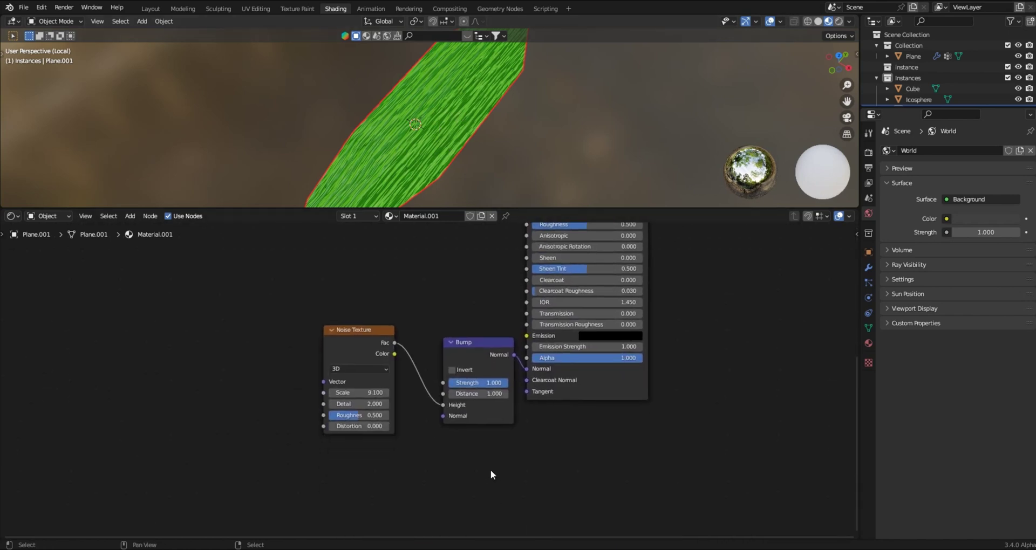
pyautogui.scroll(2, 464, 415)
pyautogui.click(316, 383)
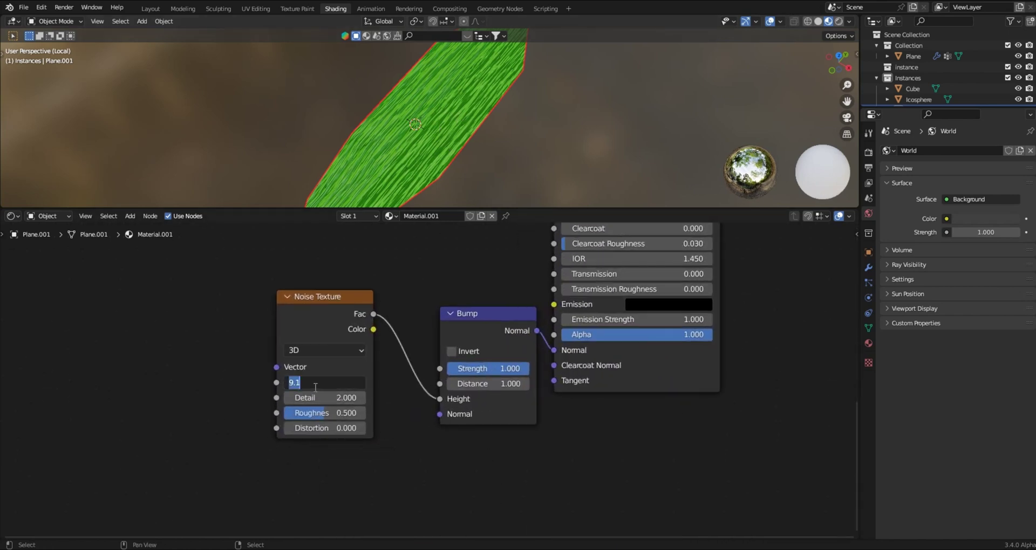
pyautogui.write('10')
pyautogui.press('Return')
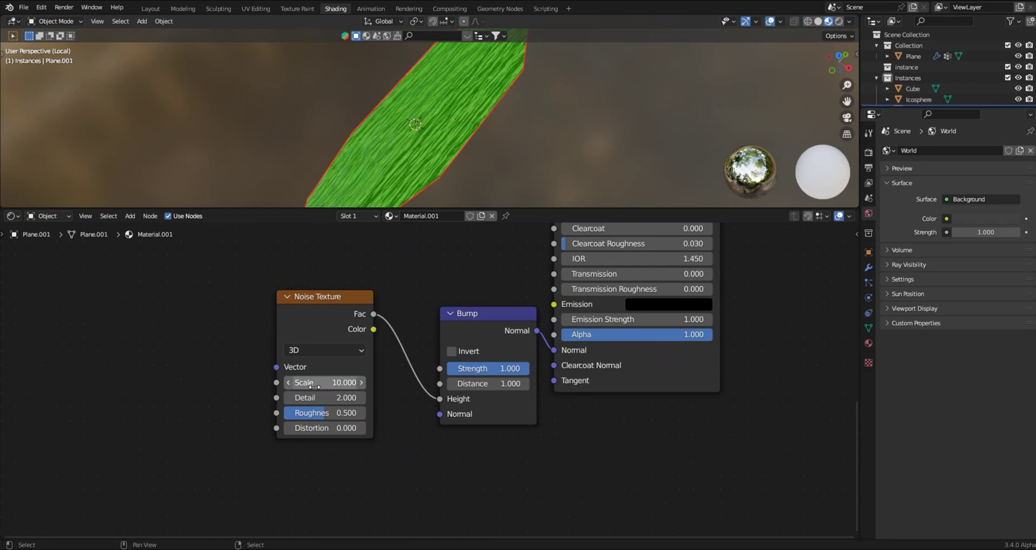
# Step: Adjust the Noise Texture's distortion to -1.9
pyautogui.click(316, 428)
pyautogui.write('4.6')
pyautogui.press('Return')
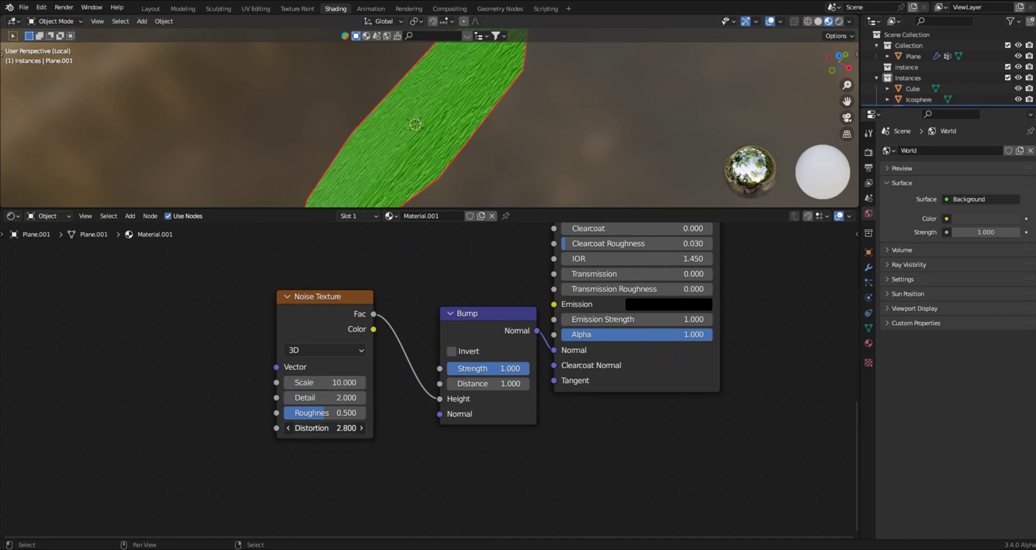
pyautogui.moveTo(324, 428); pyautogui.dragTo(294, 428)
# Step: Add a Texture Coordinate node with its Generated output feeding the Noise Texture's Vector input
pyautogui.moveTo(497, 298); pyautogui.dragTo(535, 352, button='middle')
pyautogui.scroll(-1, 502, 451)
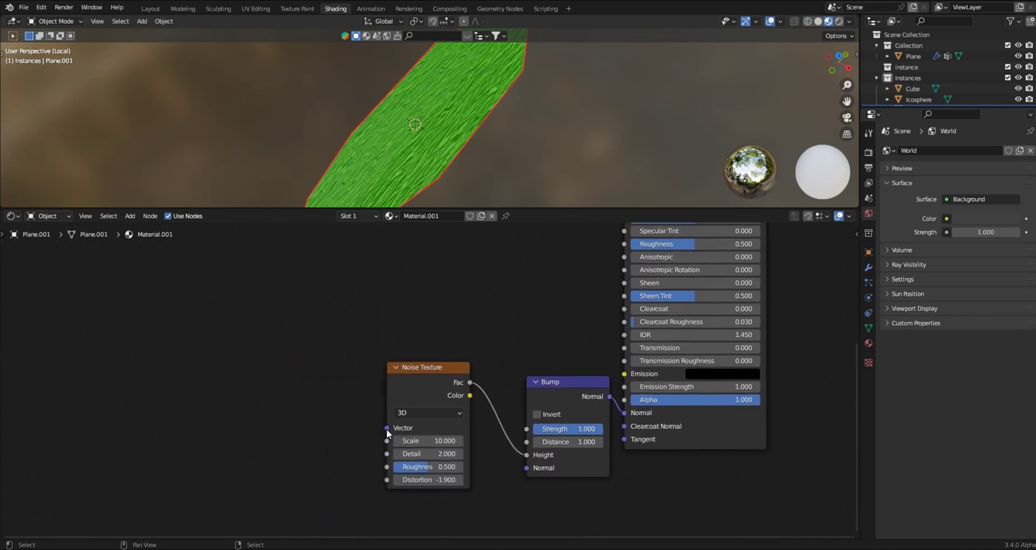
pyautogui.moveTo(387, 429); pyautogui.dragTo(305, 374)
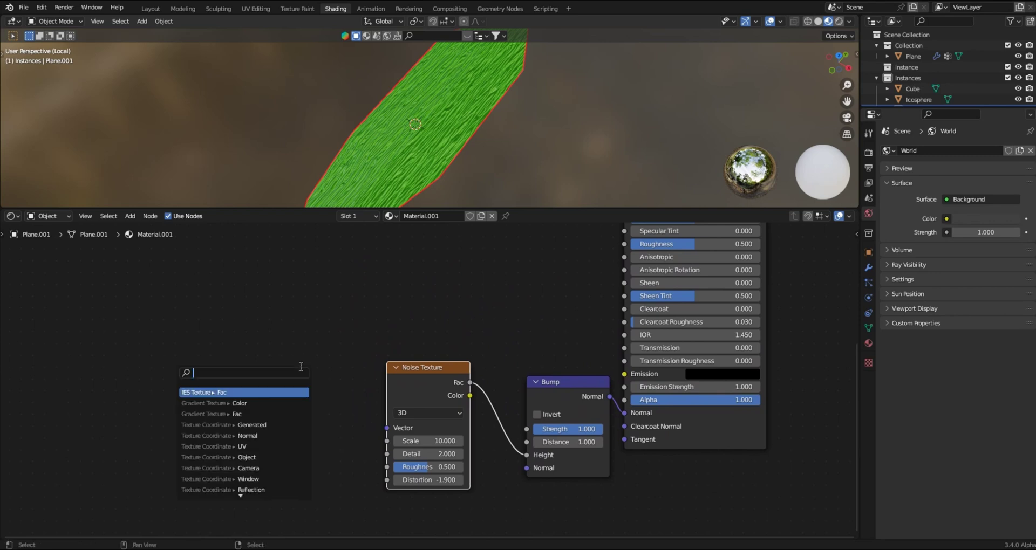
pyautogui.write('coor')
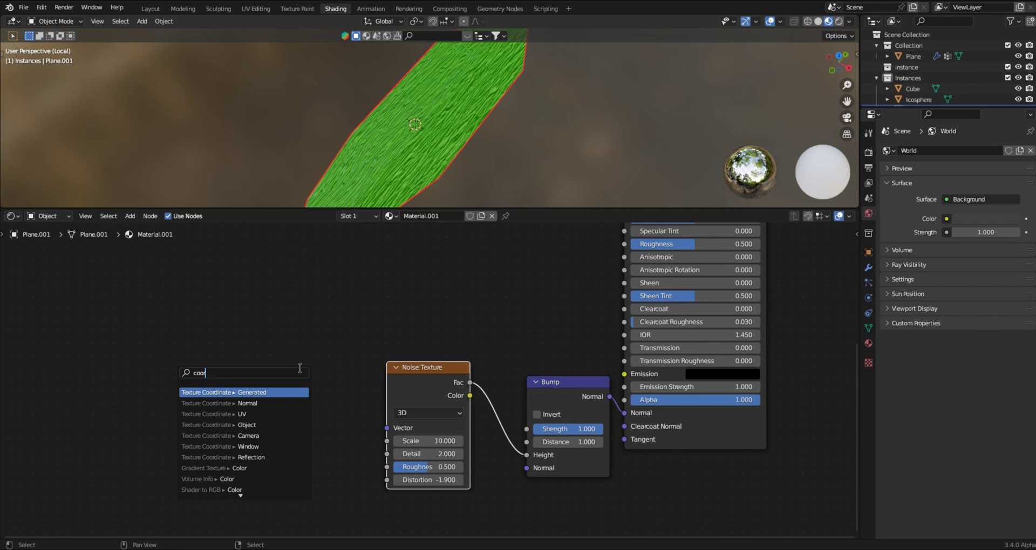
pyautogui.click(263, 393)
pyautogui.click(216, 343)
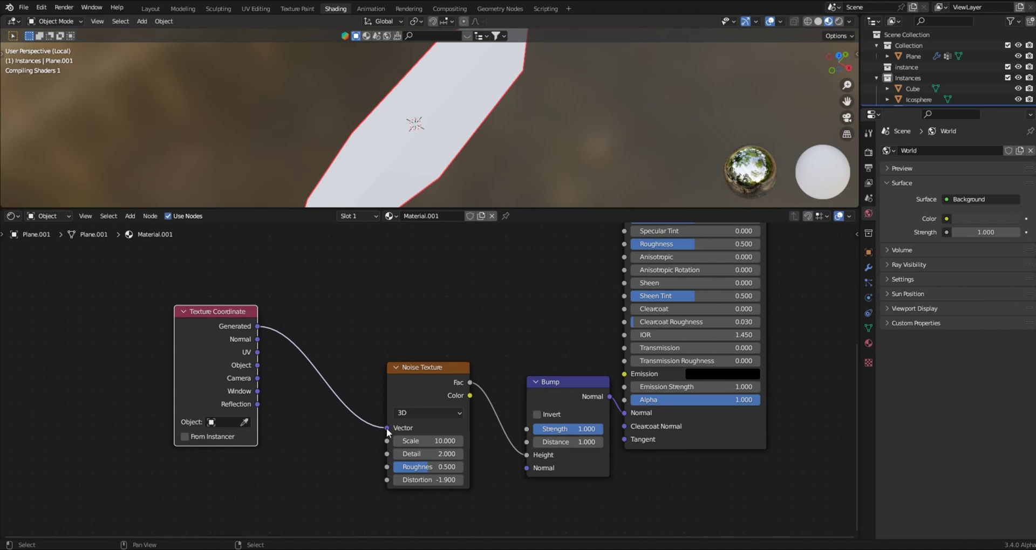
# Step: Replace the Generated link with the Texture Coordinate's Object output on the Noise Texture's Vector input
pyautogui.moveTo(388, 429); pyautogui.dragTo(315, 380)
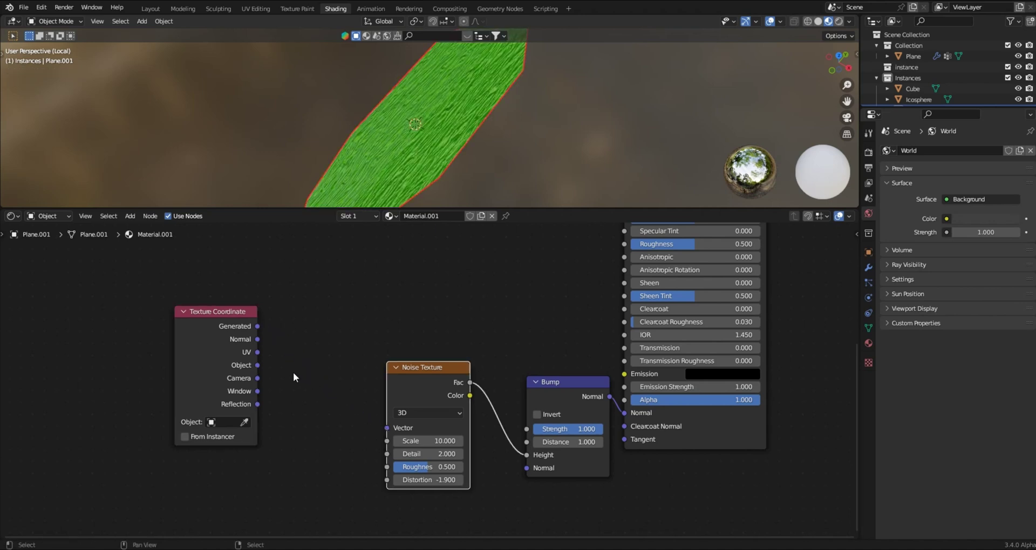
pyautogui.moveTo(257, 326); pyautogui.dragTo(321, 431)
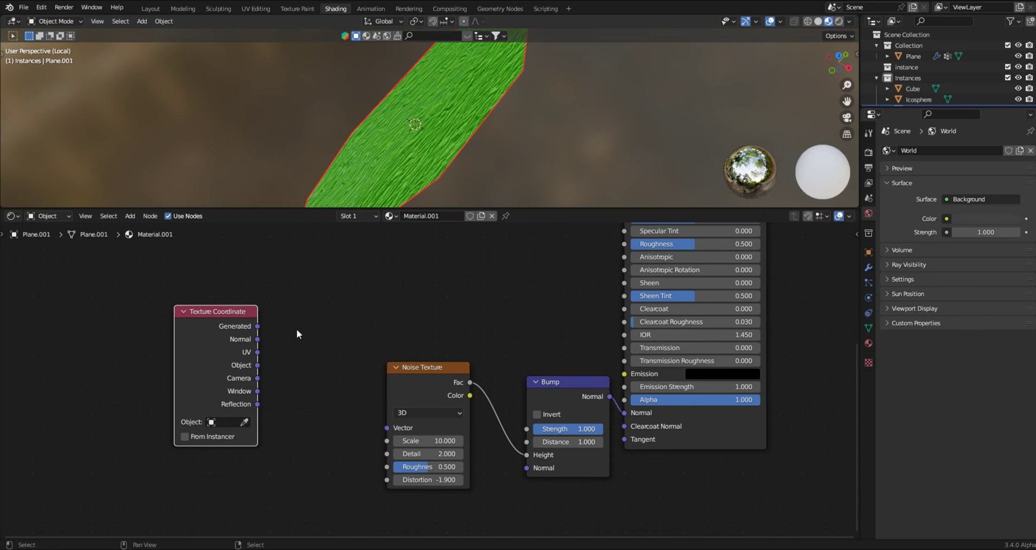
pyautogui.moveTo(258, 369); pyautogui.dragTo(388, 428)
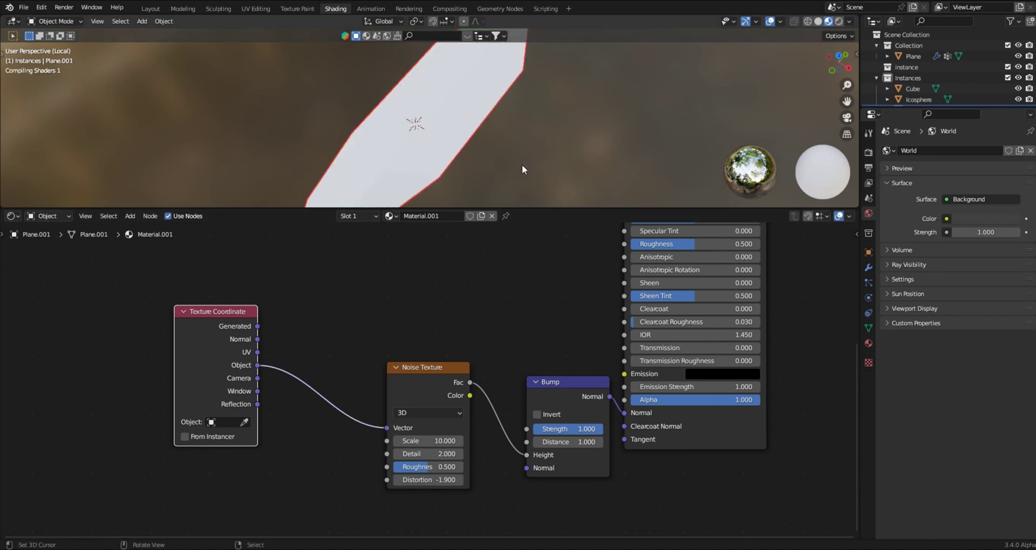
pyautogui.moveTo(520, 160); pyautogui.dragTo(469, 150, button='middle')
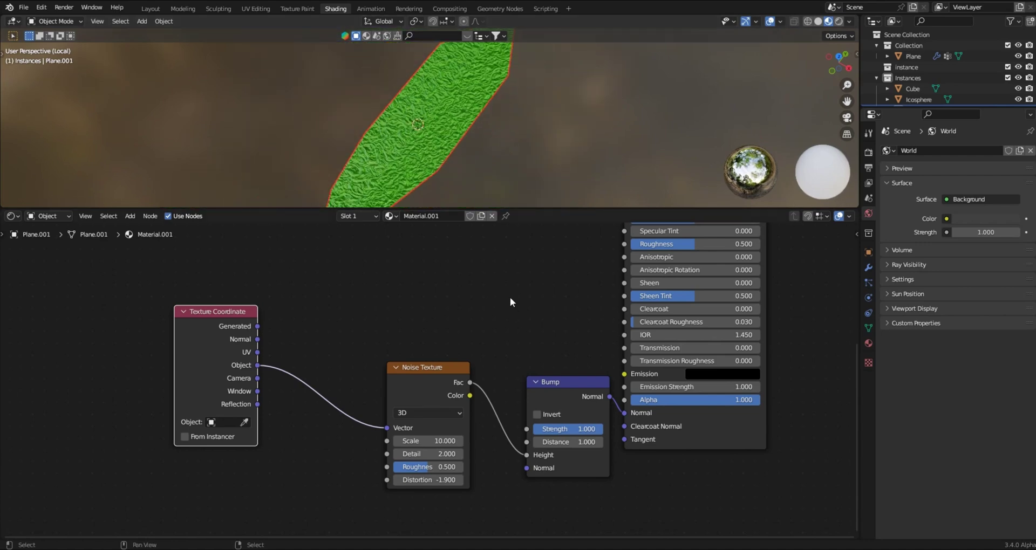
# Step: Move the Texture Coordinate node up near the ColorRamp and connect its Object output to the ColorRamp's Fac
pyautogui.moveTo(513, 301); pyautogui.dragTo(486, 294, button='middle')
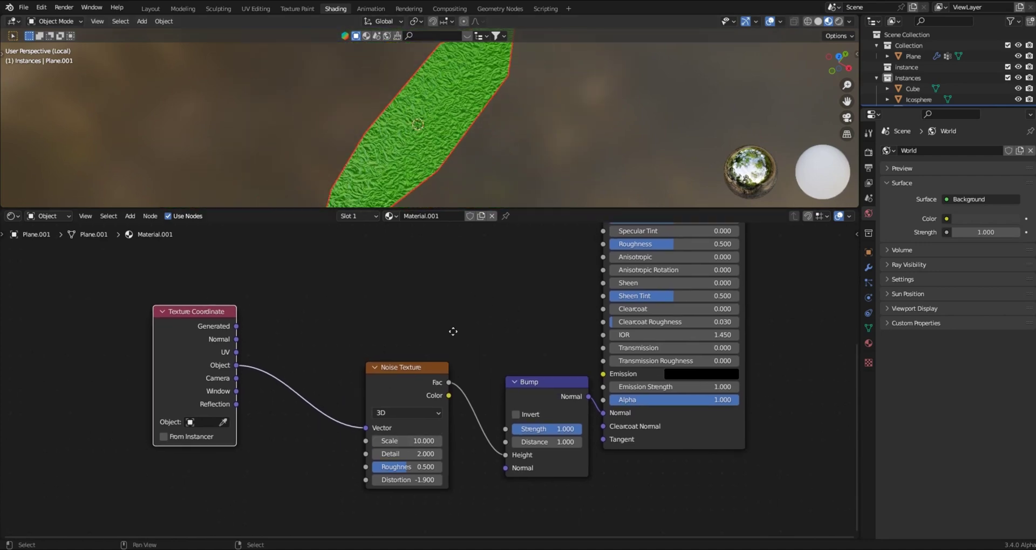
pyautogui.moveTo(454, 331); pyautogui.dragTo(459, 377, button='middle')
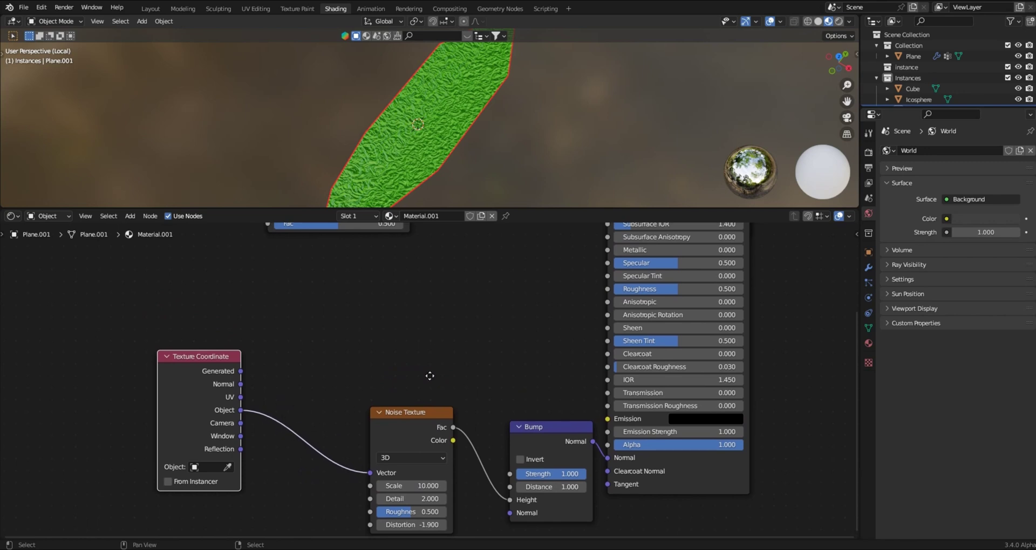
pyautogui.moveTo(391, 343); pyautogui.dragTo(385, 422, button='middle')
pyautogui.moveTo(218, 448); pyautogui.dragTo(118, 340)
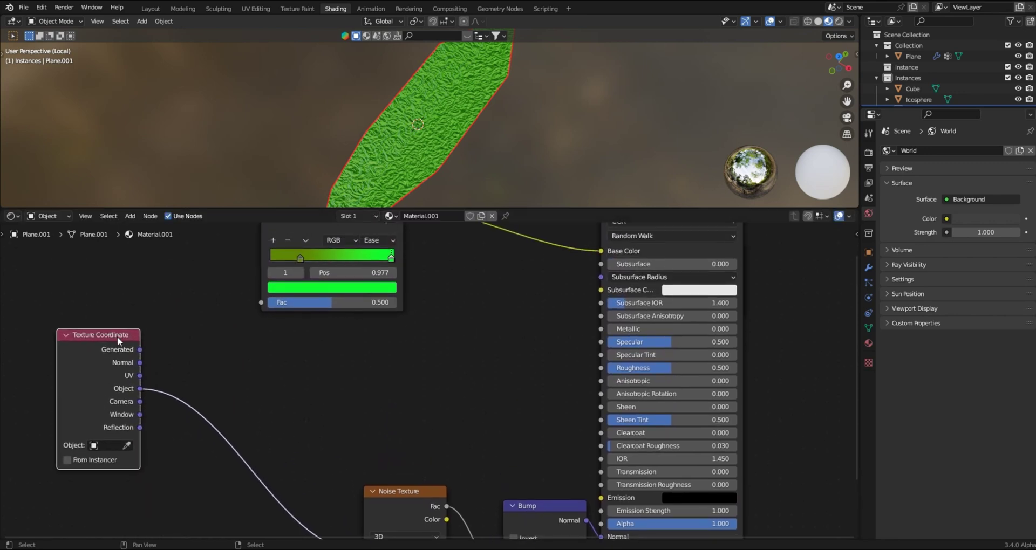
pyautogui.moveTo(140, 388); pyautogui.dragTo(261, 303)
pyautogui.moveTo(413, 321); pyautogui.dragTo(417, 397, button='middle')
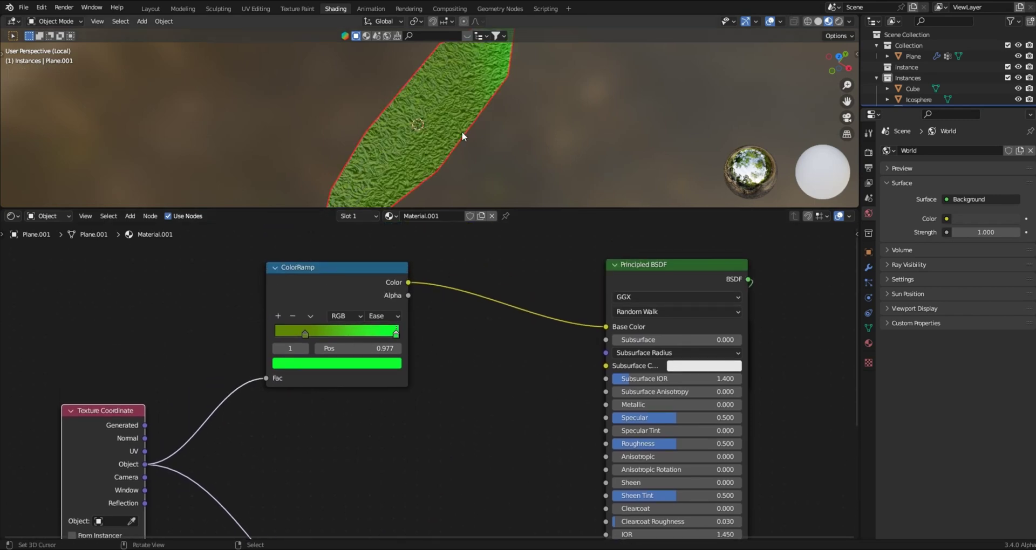
pyautogui.scroll(2, 456, 130)
pyautogui.scroll(-5, 452, 127)
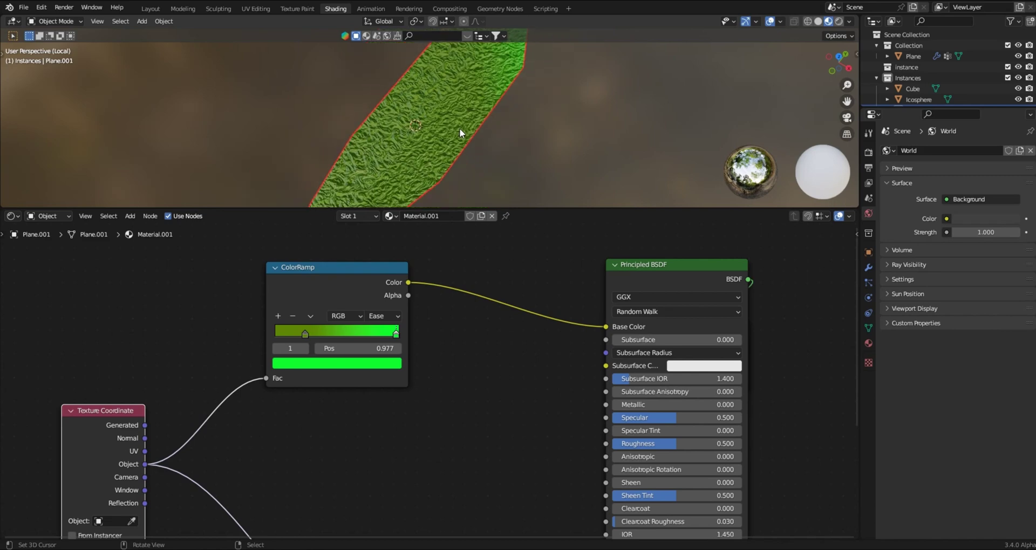
# Step: Leave the leaf's local view and return to the Layout workspace, framing the leaf beside the plane
pyautogui.press('KP_Divide')
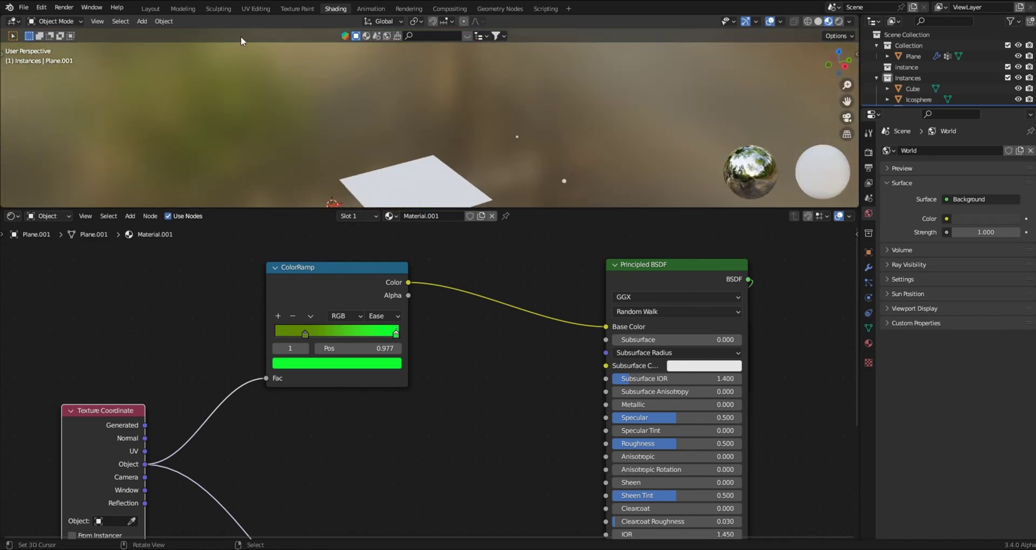
pyautogui.click(151, 8)
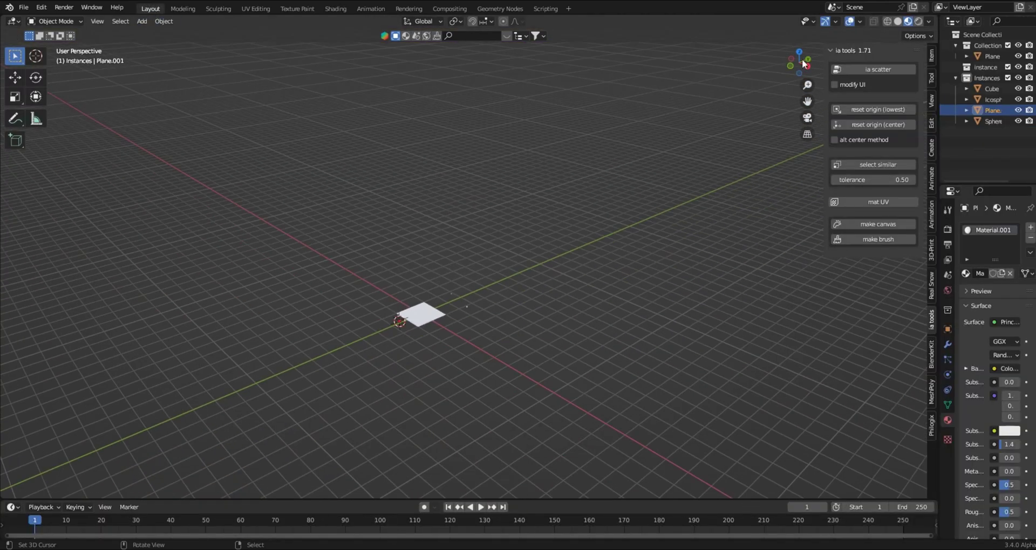
pyautogui.scroll(8, 507, 320)
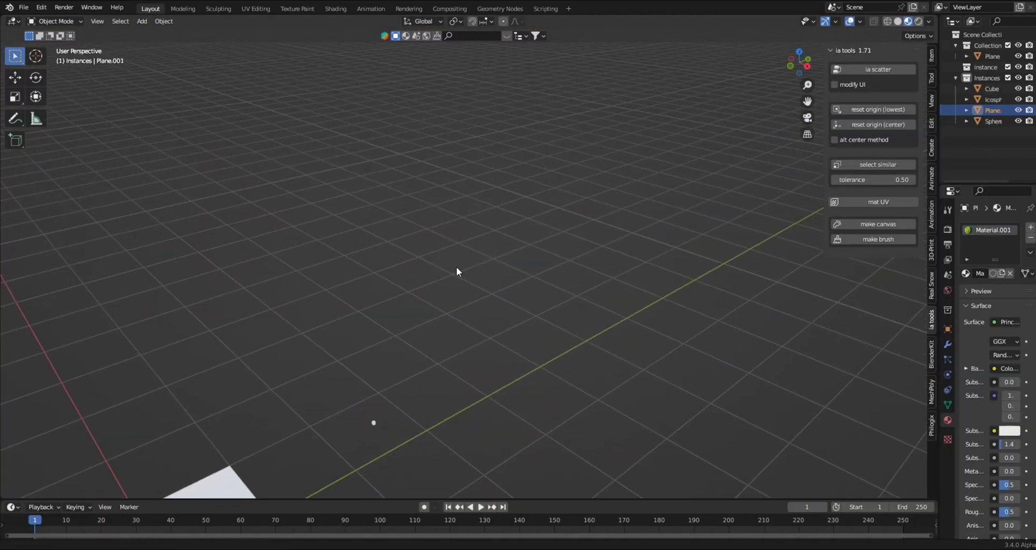
pyautogui.scroll(-8, 354, 271)
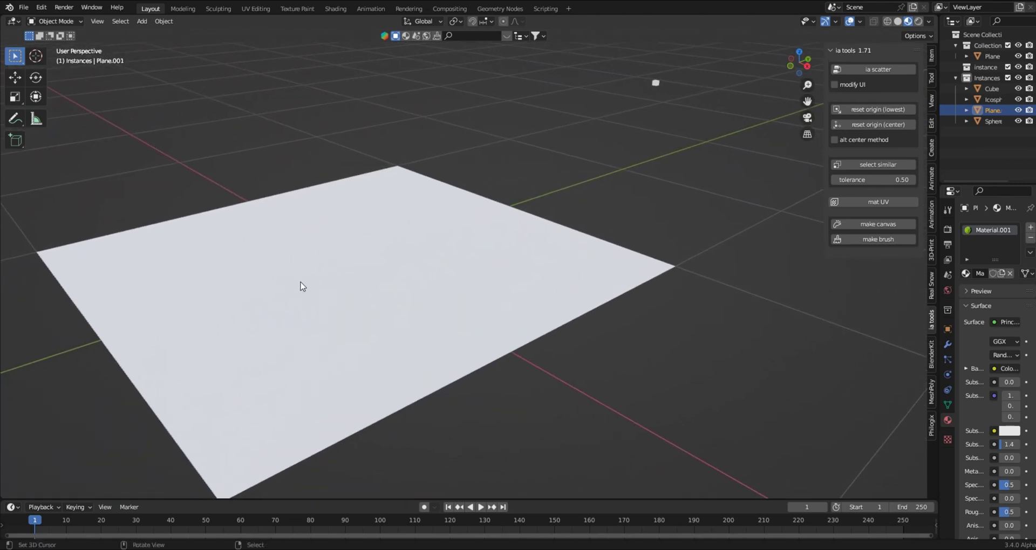
pyautogui.moveTo(300, 285); pyautogui.dragTo(192, 252, button='middle')
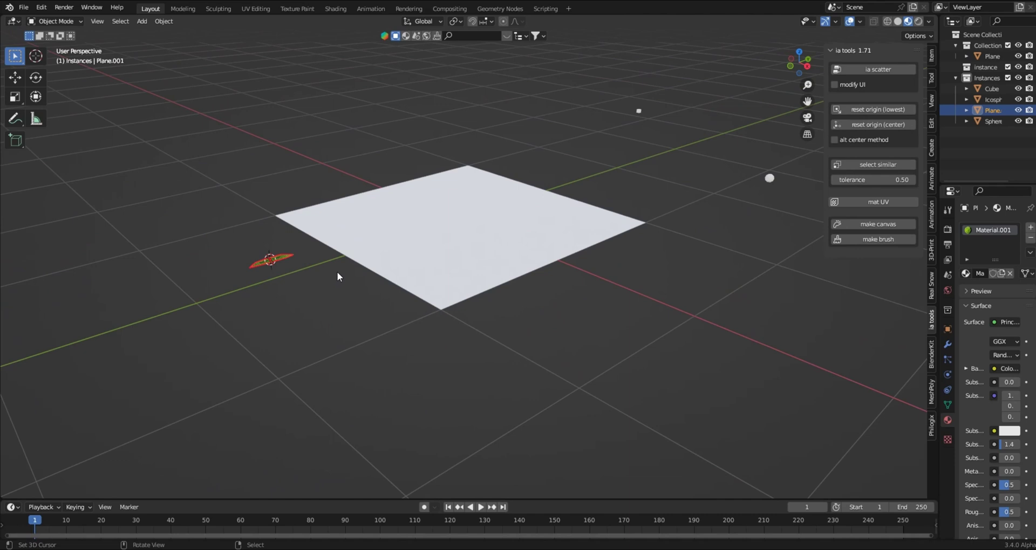
# Step: Rotate the leaf 90° about the global X axis so that it stands upright
pyautogui.press('r')
pyautogui.press('y')
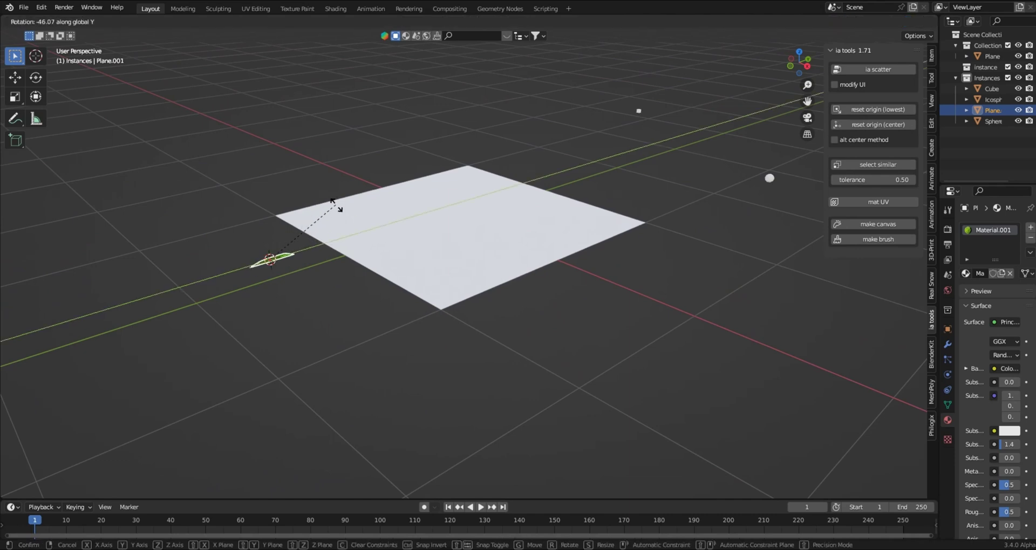
pyautogui.press('x')
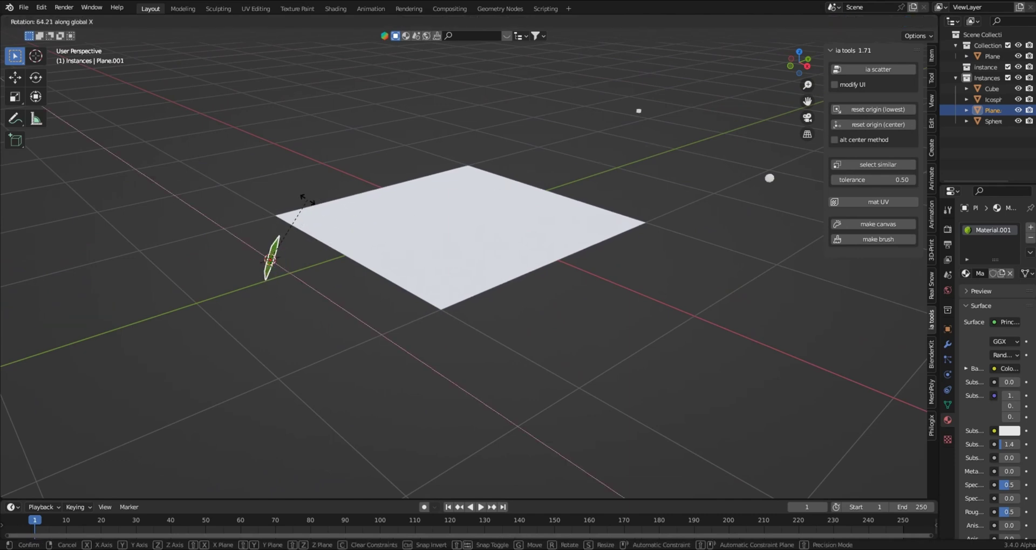
pyautogui.write('90')
pyautogui.press('Return')
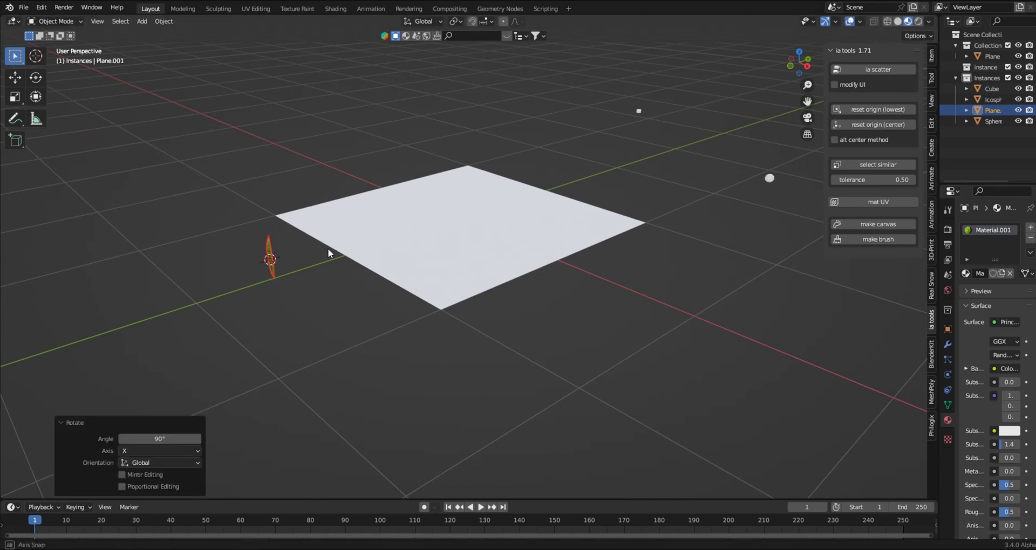
pyautogui.moveTo(328, 250)
pyautogui.mouseDown(button='middle')
pyautogui.moveTo(385, 251)
pyautogui.moveTo(359, 238)
pyautogui.moveTo(296, 250)
pyautogui.moveTo(316, 254)
pyautogui.mouseUp(button='middle')
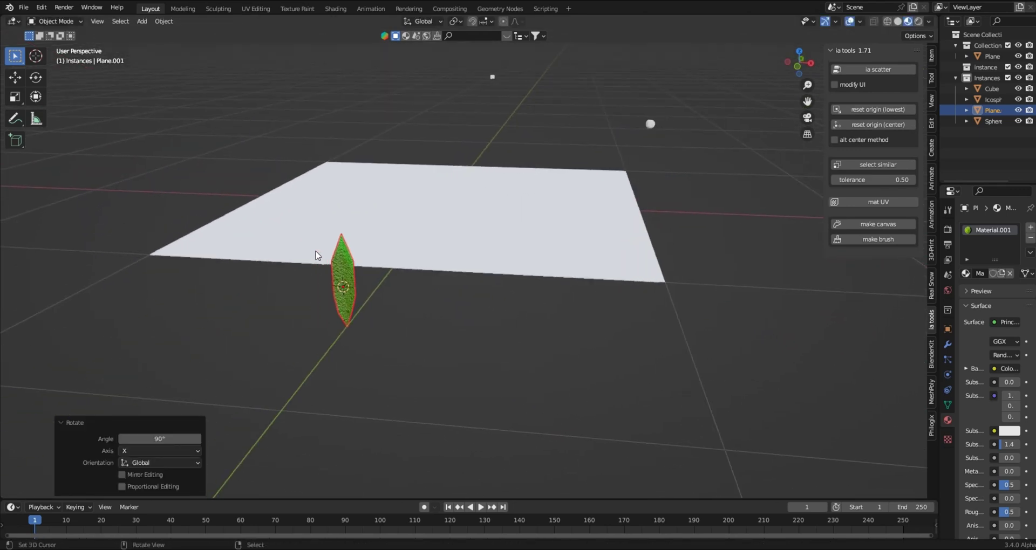
# Step: Scale the leaf down to 0.564, then stretch it along the global Z axis by 1.385
pyautogui.press('s')
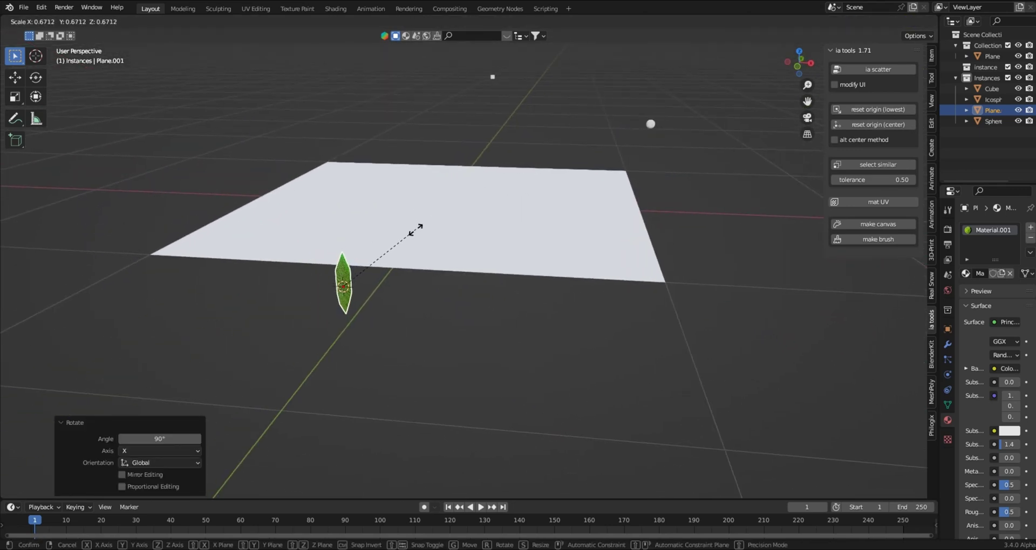
pyautogui.click(400, 233)
pyautogui.press('s')
pyautogui.press('z')
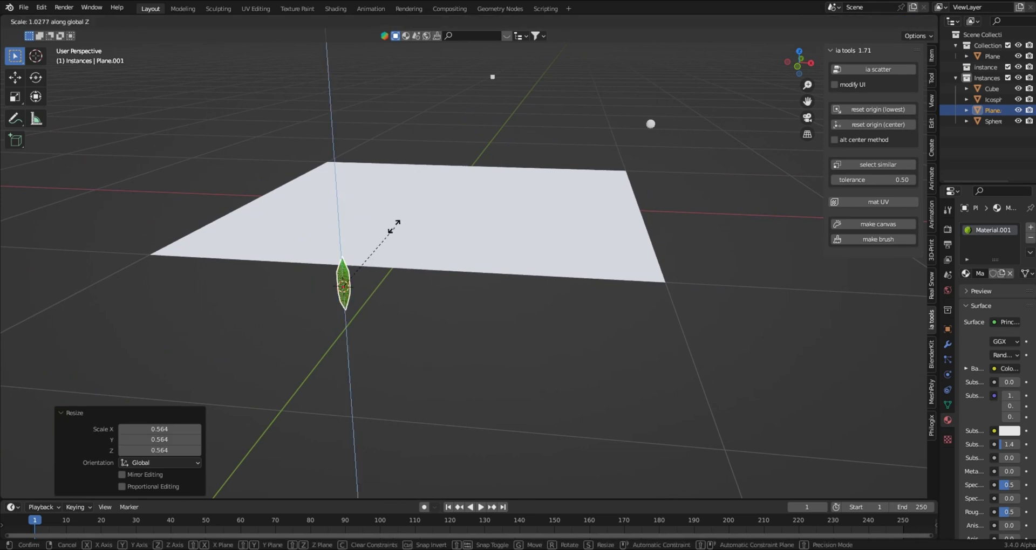
pyautogui.click(394, 196)
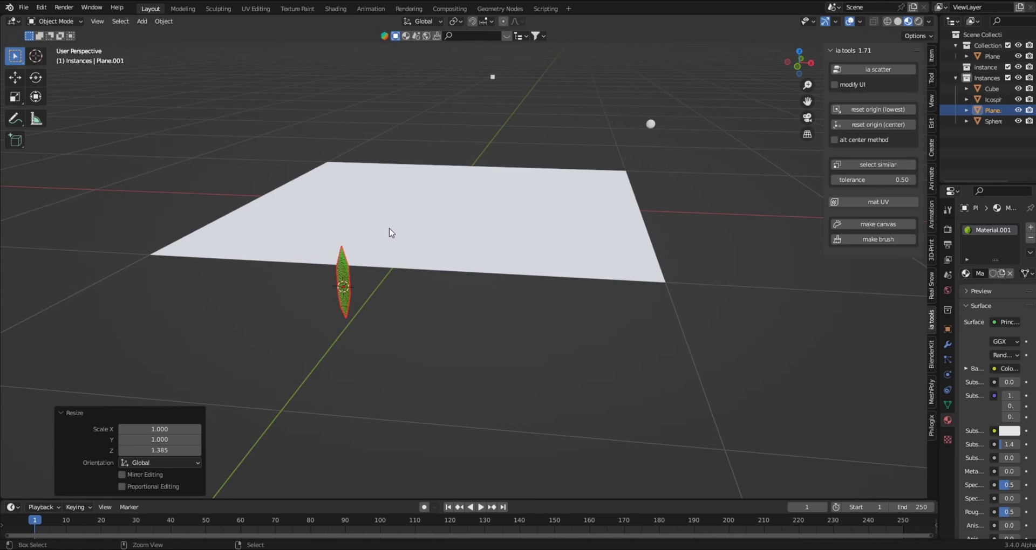
pyautogui.hotkey('ctrl', 's')
pyautogui.click(198, 258)
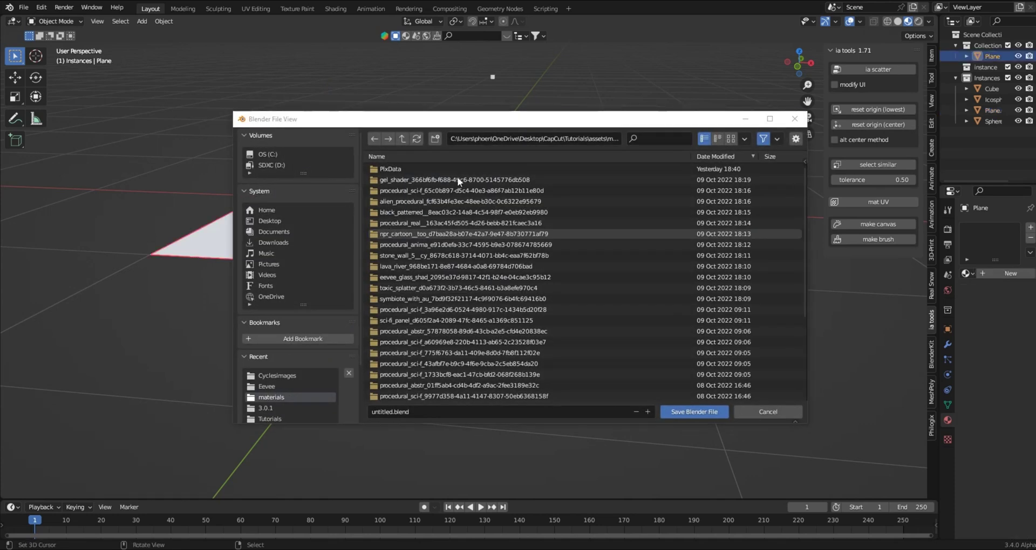
pyautogui.click(794, 119)
# Step: Select the leaf and apply its scale, framing it beside the plane
pyautogui.click(343, 278)
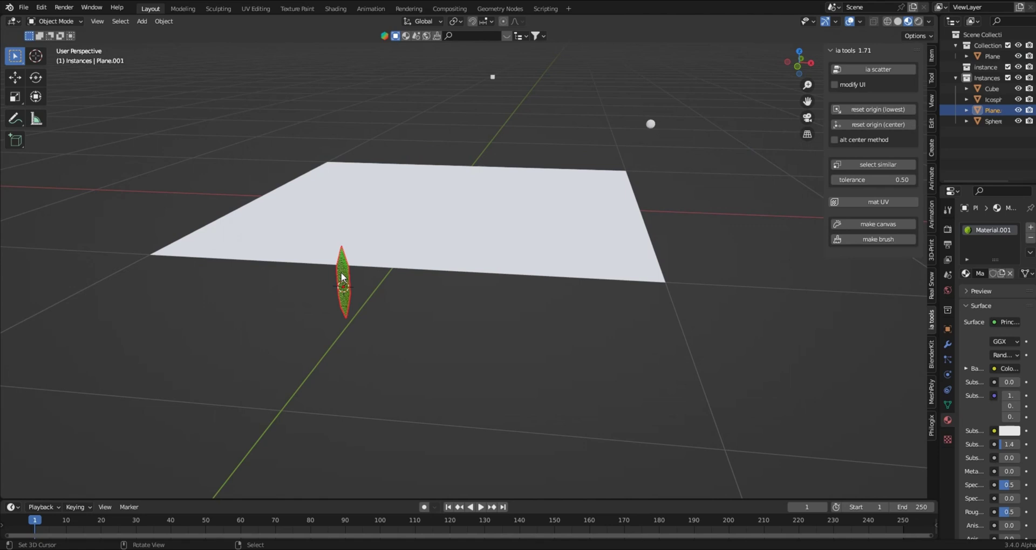
pyautogui.hotkey('ctrl', 'a')
pyautogui.click(335, 275)
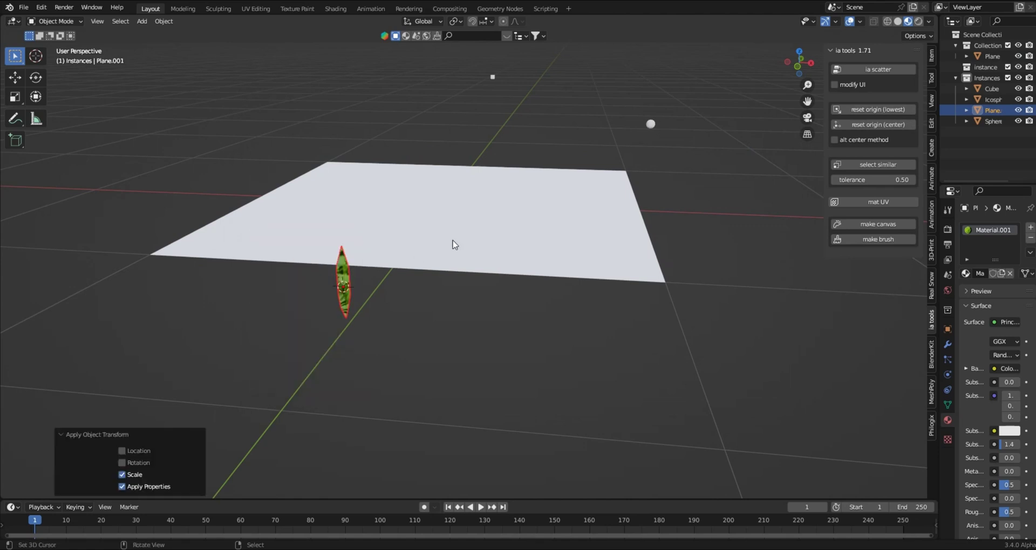
pyautogui.moveTo(455, 244); pyautogui.dragTo(530, 243, button='middle')
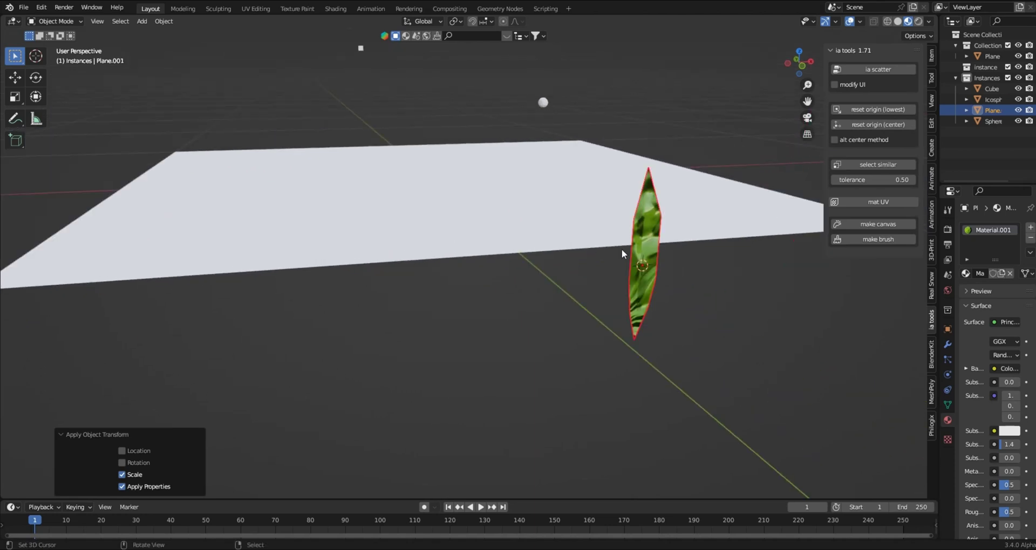
pyautogui.moveTo(652, 215); pyautogui.dragTo(723, 209, button='middle')
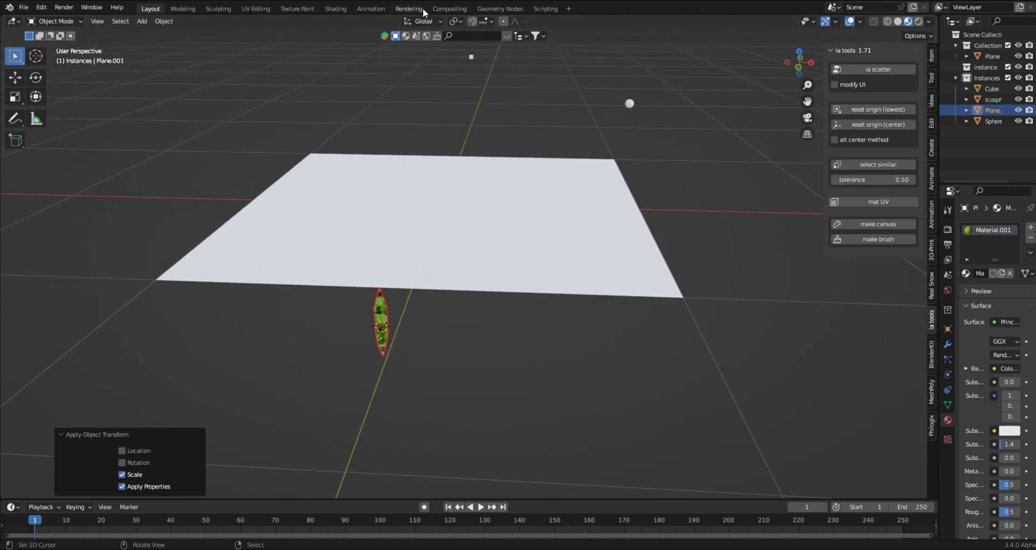
# Step: Switch to the Geometry Nodes workspace and select the plane to show its scatter nodes, with the leaf in view
pyautogui.click(486, 9)
pyautogui.moveTo(252, 297); pyautogui.dragTo(265, 284, button='middle')
pyautogui.press('KP_Divide')
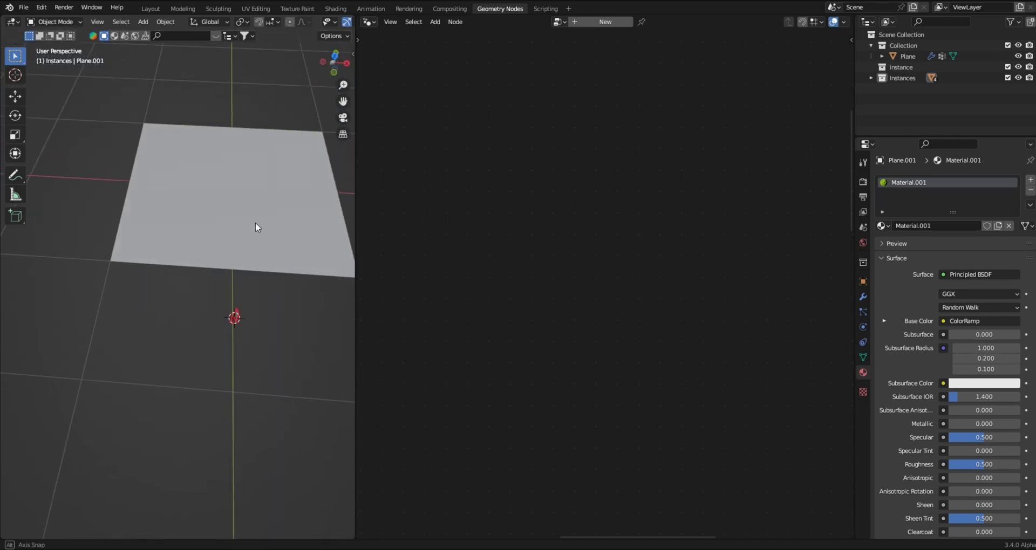
pyautogui.moveTo(256, 227)
pyautogui.mouseDown(button='middle')
pyautogui.moveTo(276, 244)
pyautogui.moveTo(248, 227)
pyautogui.mouseUp(button='middle')
pyautogui.click(248, 228)
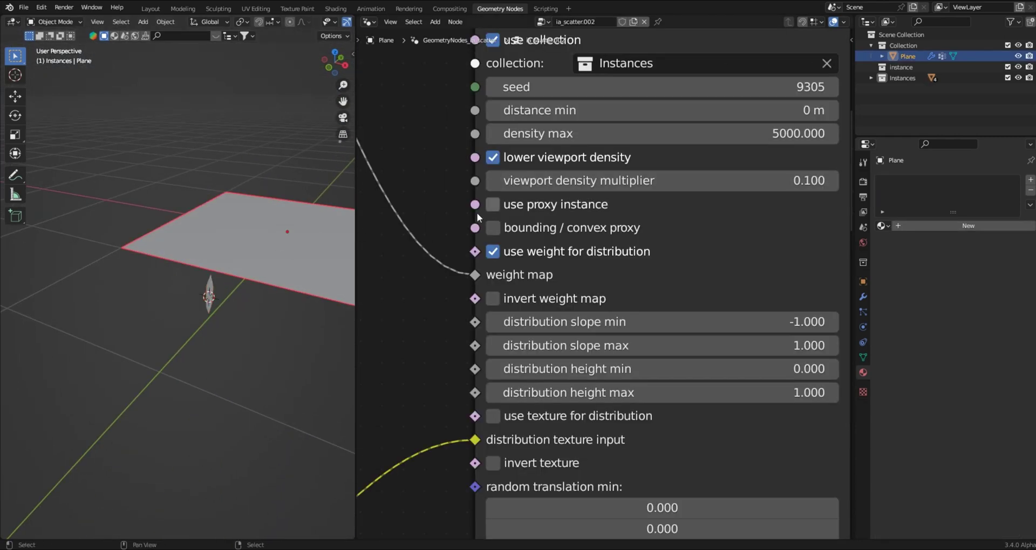
pyautogui.moveTo(287, 231); pyautogui.dragTo(197, 228, button='middle')
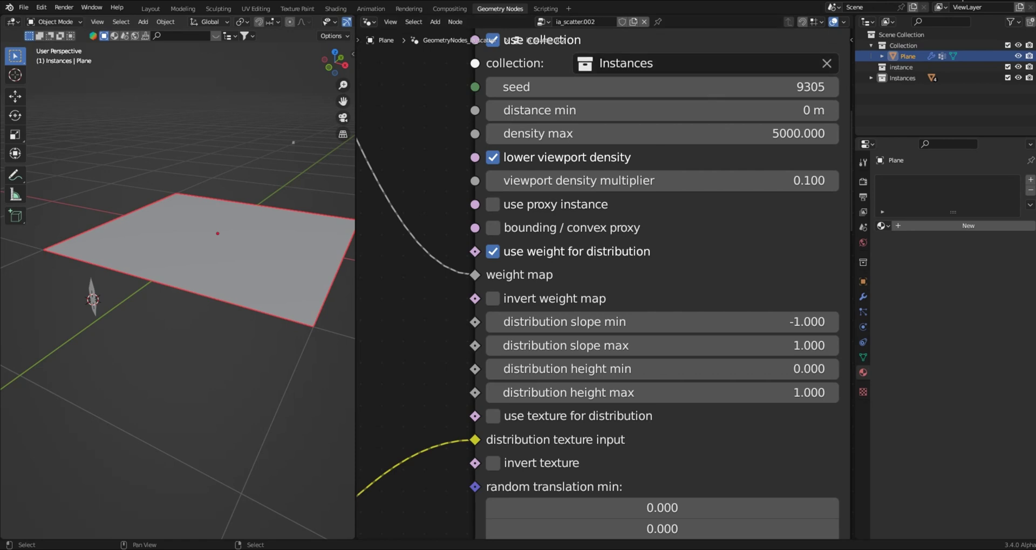
pyautogui.moveTo(76, 328); pyautogui.dragTo(123, 306, button='middle')
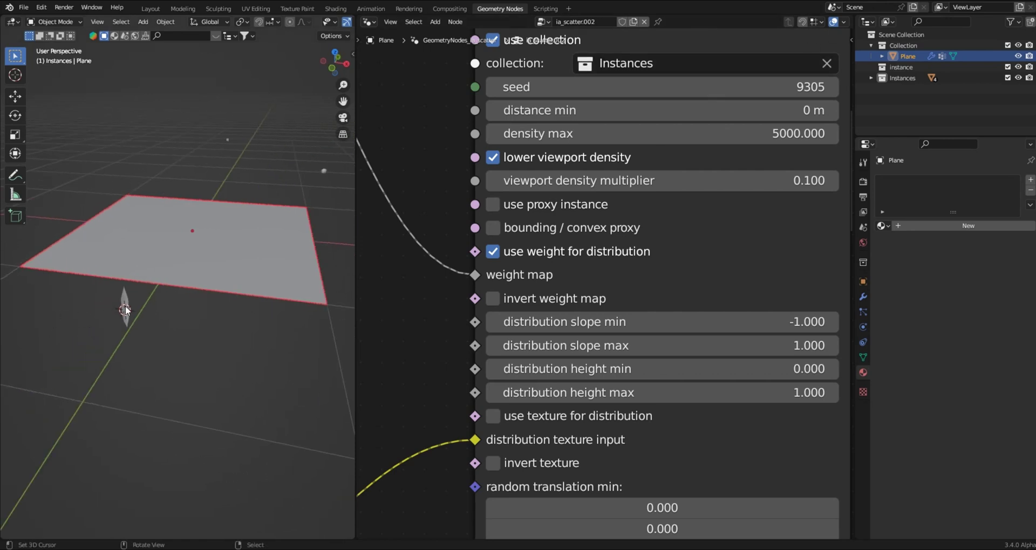
# Step: Move the leaf into a new collection named wind
pyautogui.click(125, 309)
pyautogui.press('m')
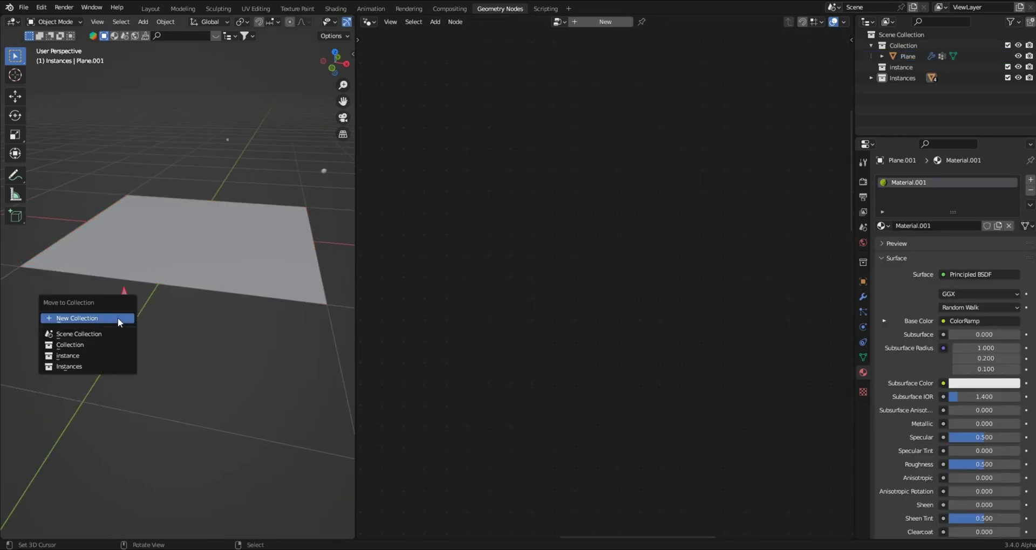
pyautogui.click(118, 318)
pyautogui.write('wind')
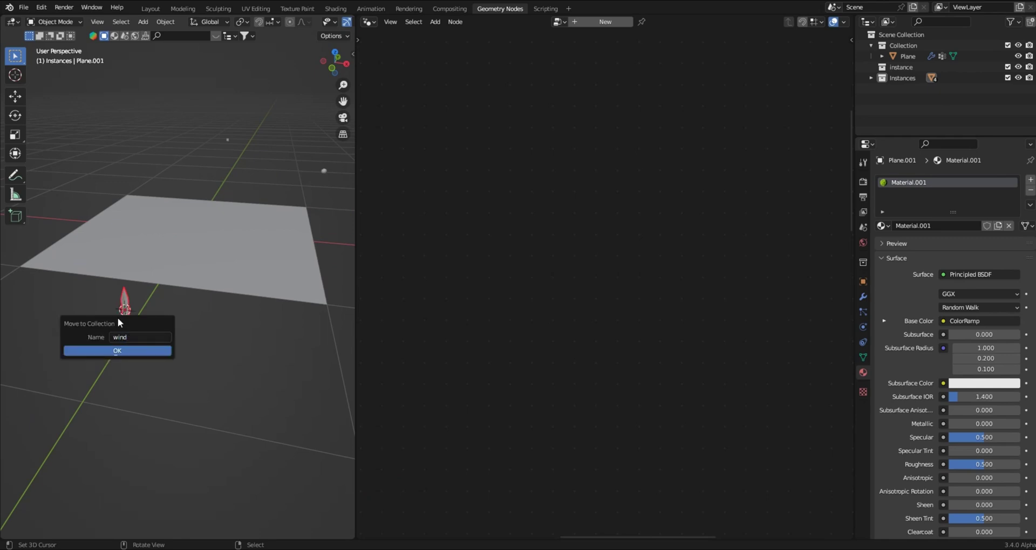
pyautogui.press('Return')
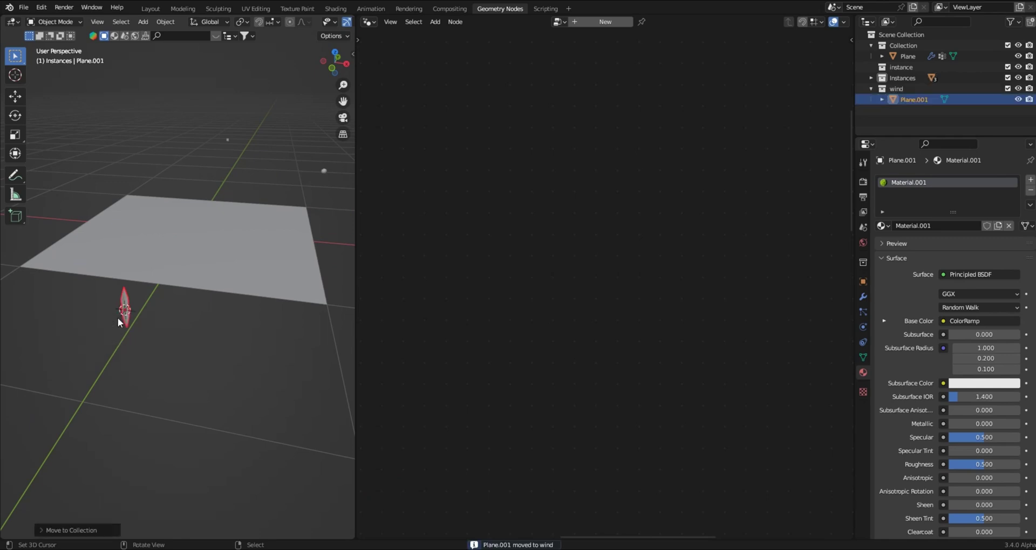
# Step: Replace the plane's scatter collection Instances with the wind collection in the ia_scatter0 node
pyautogui.click(310, 234)
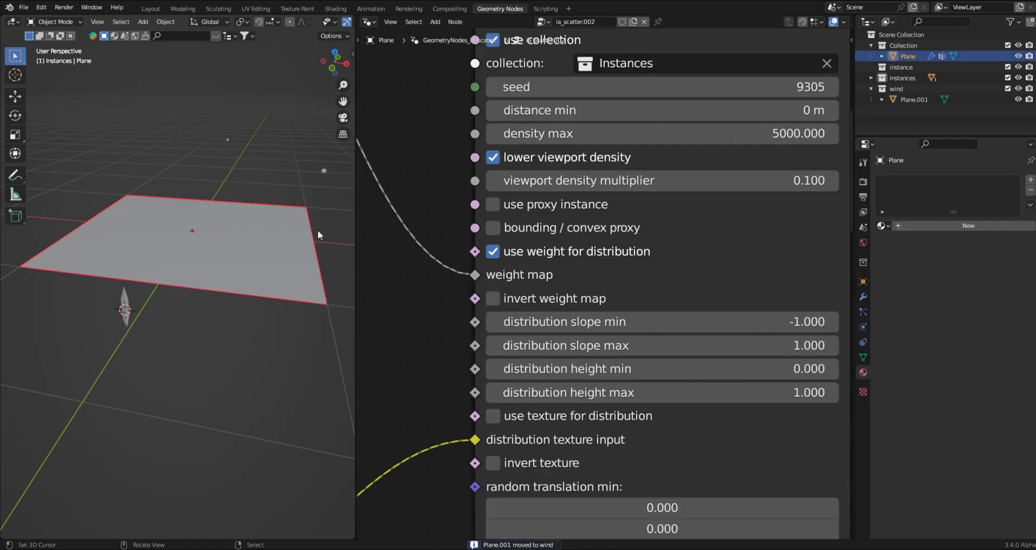
pyautogui.keyDown('shift'); pyautogui.scroll(5, 626, 151); pyautogui.keyUp('shift')
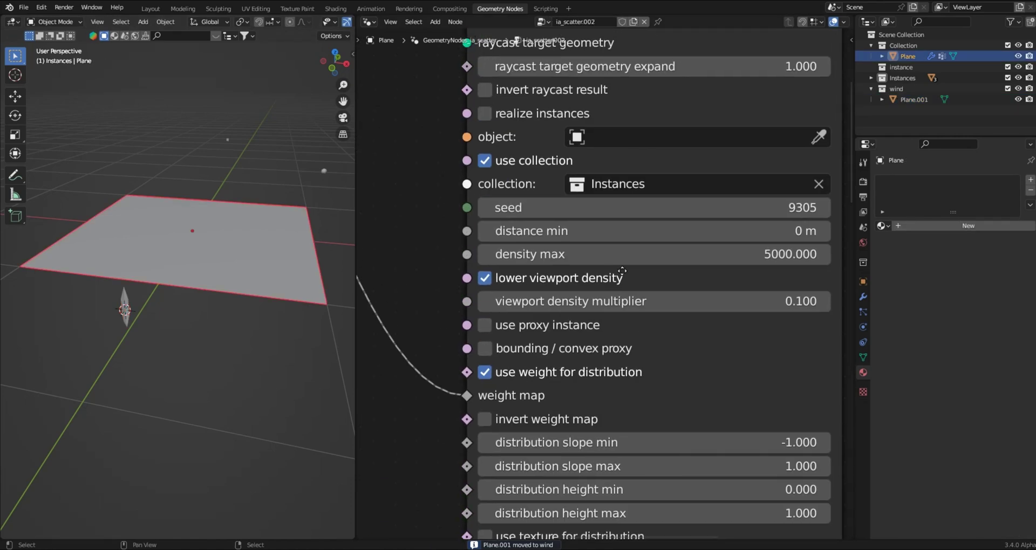
pyautogui.keyDown('shift'); pyautogui.scroll(2, 652, 187); pyautogui.keyUp('shift')
pyautogui.click(794, 230)
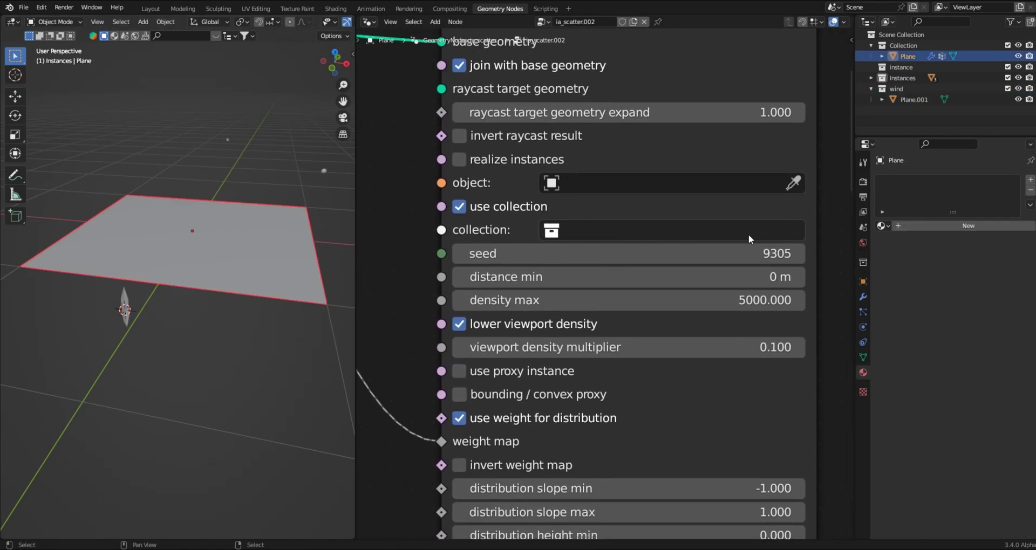
pyautogui.click(743, 237)
pyautogui.click(619, 324)
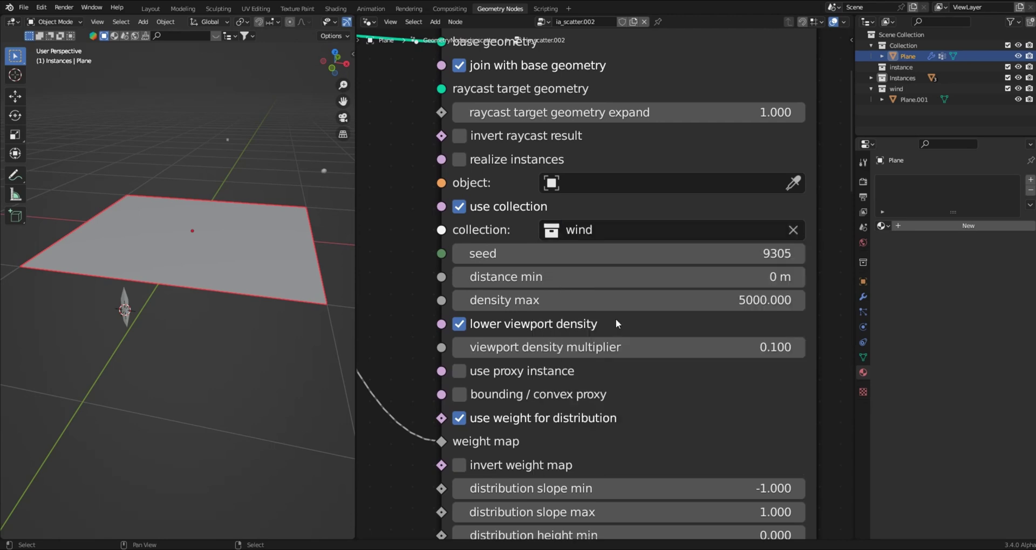
# Step: Turn off lower viewport density and use weight for distribution in the ia_scatter0 node
pyautogui.scroll(-3, 538, 302)
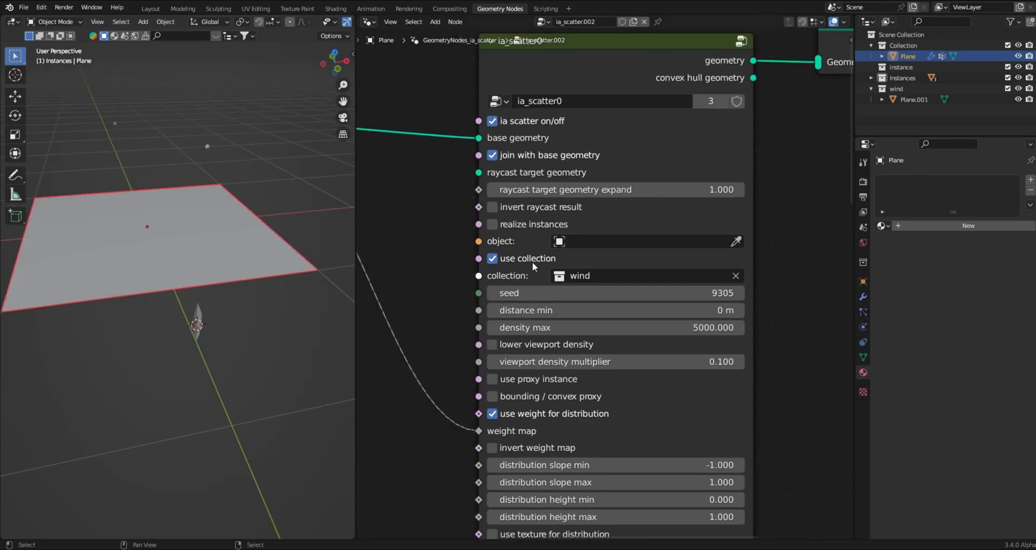
pyautogui.scroll(-1, 534, 266)
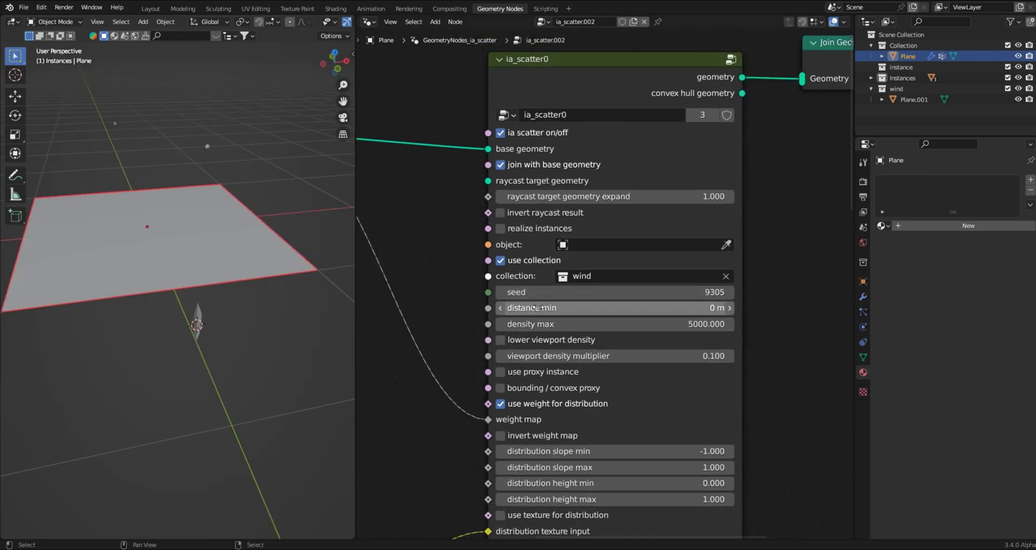
pyautogui.click(501, 404)
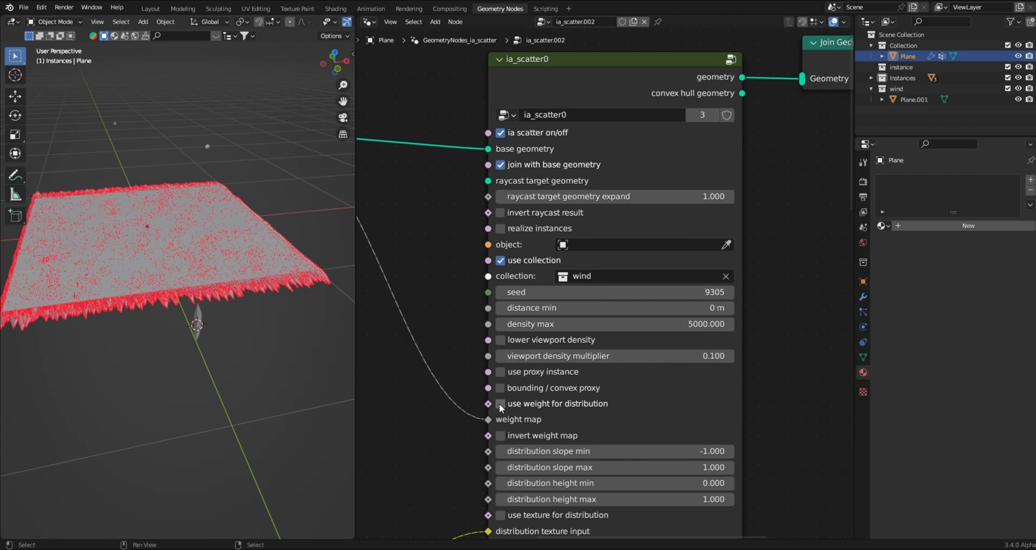
# Step: Set the scattered instances' rotation X to 90° in the ia_scatter0 node
pyautogui.moveTo(334, 346); pyautogui.dragTo(266, 295, button='middle')
pyautogui.scroll(4, 205, 311)
pyautogui.scroll(4, 261, 298)
pyautogui.scroll(-4, 248, 284)
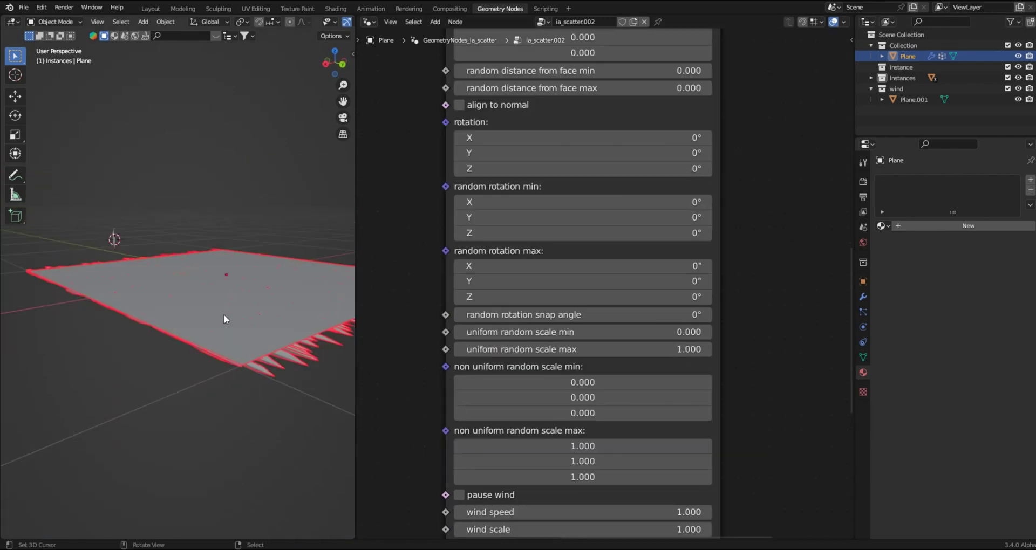
pyautogui.moveTo(224, 315)
pyautogui.mouseDown(button='middle')
pyautogui.moveTo(228, 274)
pyautogui.moveTo(210, 284)
pyautogui.moveTo(200, 310)
pyautogui.moveTo(219, 311)
pyautogui.mouseUp(button='middle')
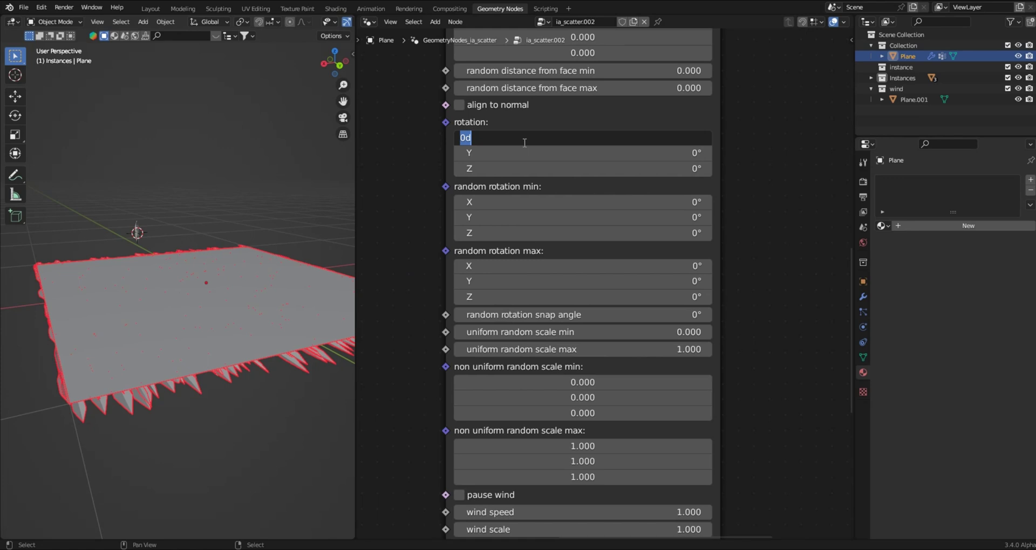
pyautogui.write('0')
pyautogui.press('Return')
pyautogui.moveTo(136, 242); pyautogui.dragTo(168, 261, button='middle')
pyautogui.scroll(2, 571, 162)
# Step: Set density max to 300 and enable use weight for distribution in the ia_scatter0 node
pyautogui.moveTo(571, 161); pyautogui.dragTo(558, 226, button='middle')
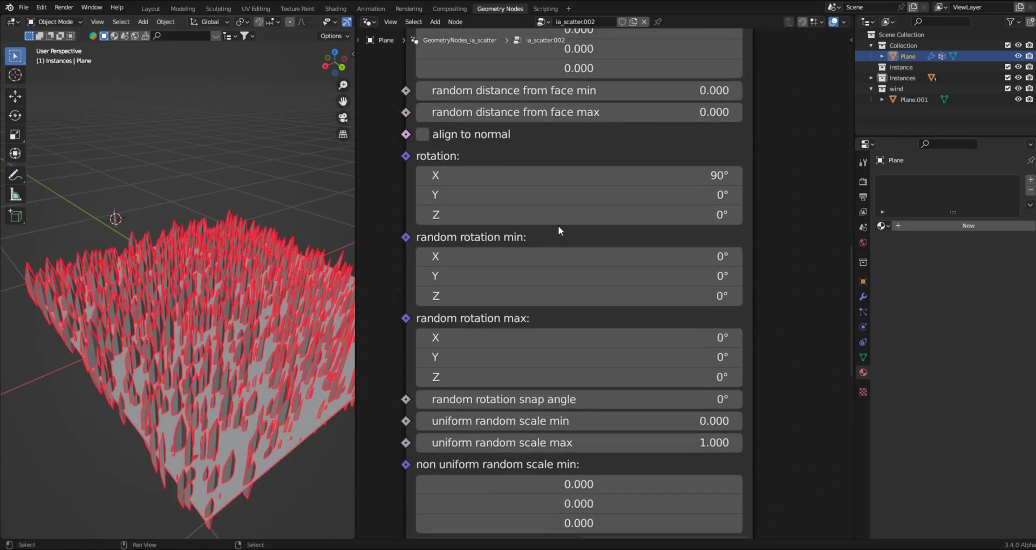
pyautogui.scroll(-3, 502, 160)
pyautogui.moveTo(502, 161); pyautogui.dragTo(506, 305, button='middle')
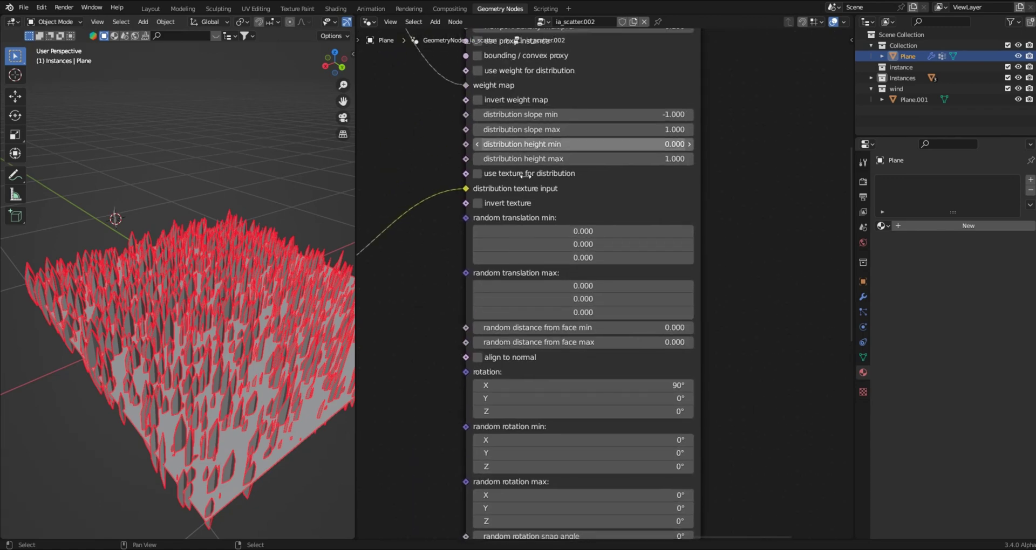
pyautogui.moveTo(505, 91); pyautogui.dragTo(502, 160, button='middle')
pyautogui.click(475, 136)
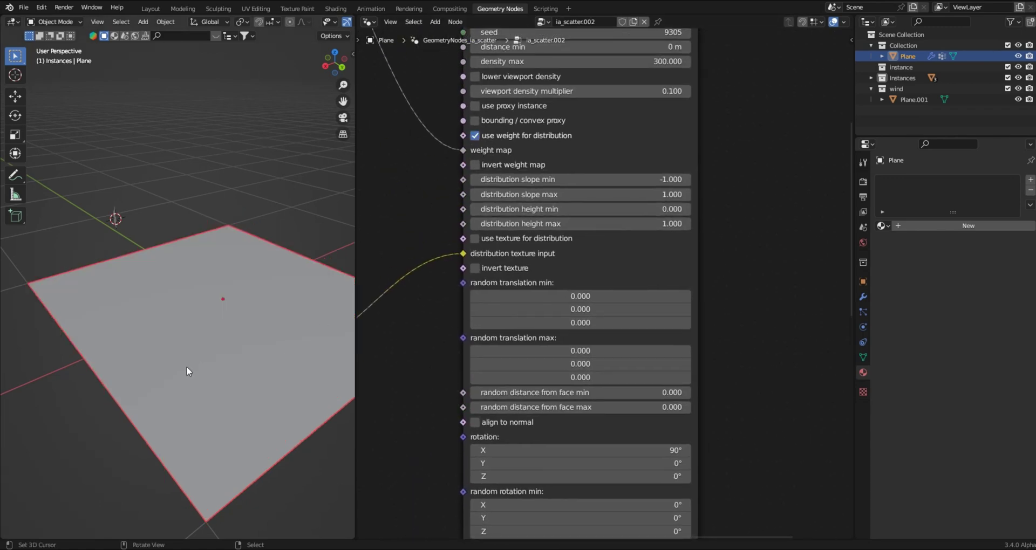
# Step: Enter Weight Paint mode on the plane and paint a patch of full weight near its front corner
pyautogui.hotkey('ctrl', 'Tab')
pyautogui.click(192, 340)
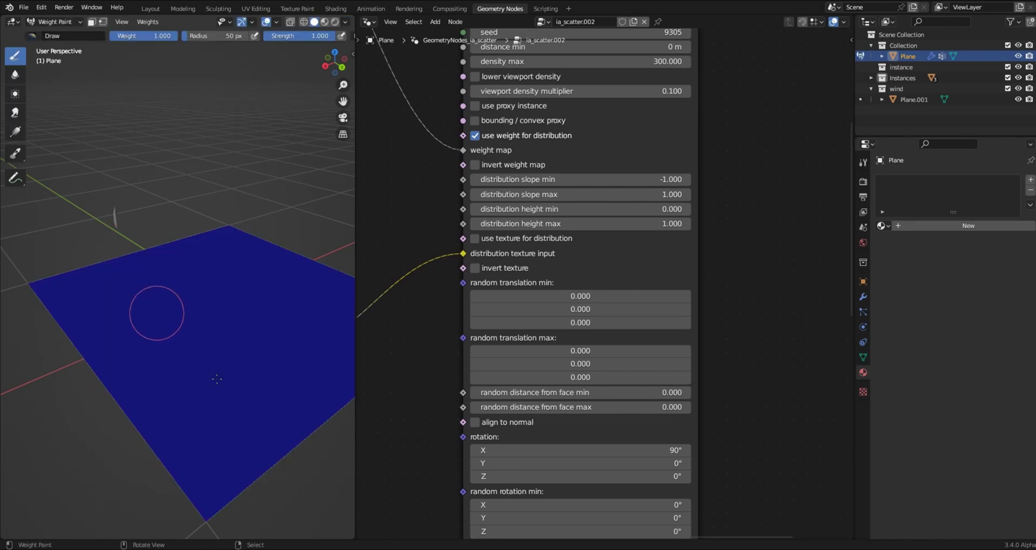
pyautogui.moveTo(229, 459)
pyautogui.mouseDown()
pyautogui.moveTo(208, 438)
pyautogui.moveTo(210, 395)
pyautogui.moveTo(271, 369)
pyautogui.moveTo(246, 425)
pyautogui.moveTo(240, 375)
pyautogui.moveTo(218, 413)
pyautogui.mouseUp()
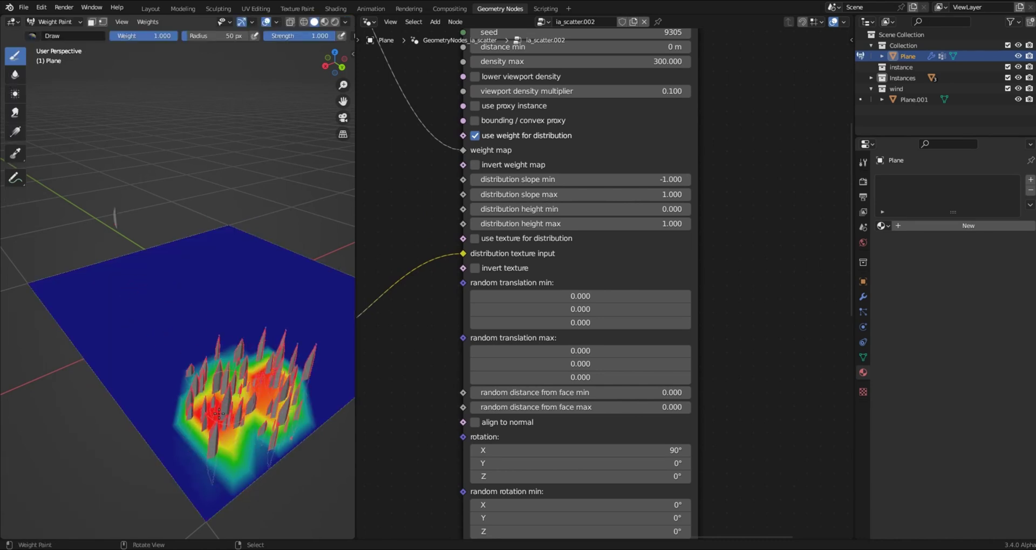
pyautogui.moveTo(253, 384); pyautogui.dragTo(262, 333, button='middle')
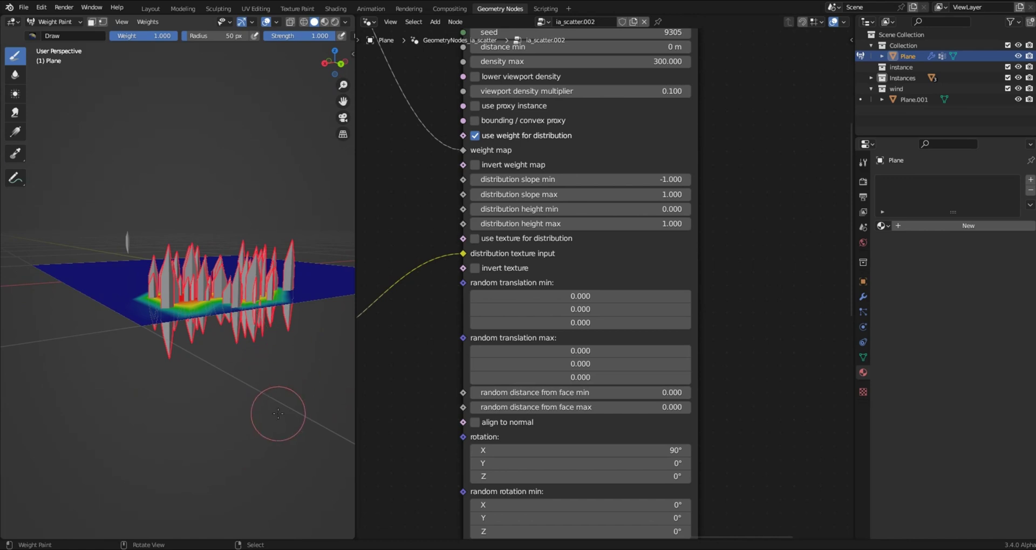
# Step: Set the random rotation max to about 26.9° on X, -14.4° on Y and -16° on Z
pyautogui.scroll(-3, 598, 402)
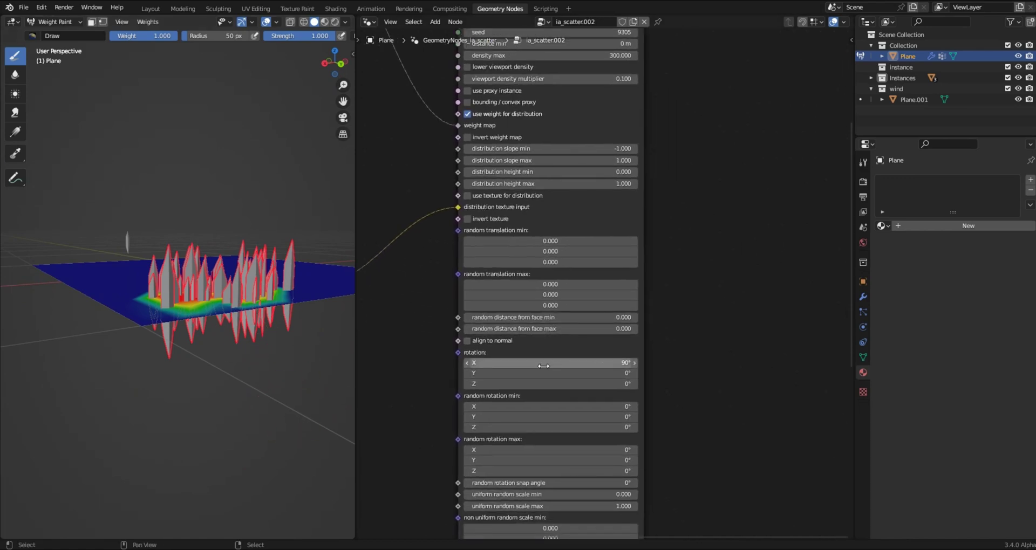
pyautogui.scroll(-5, 547, 404)
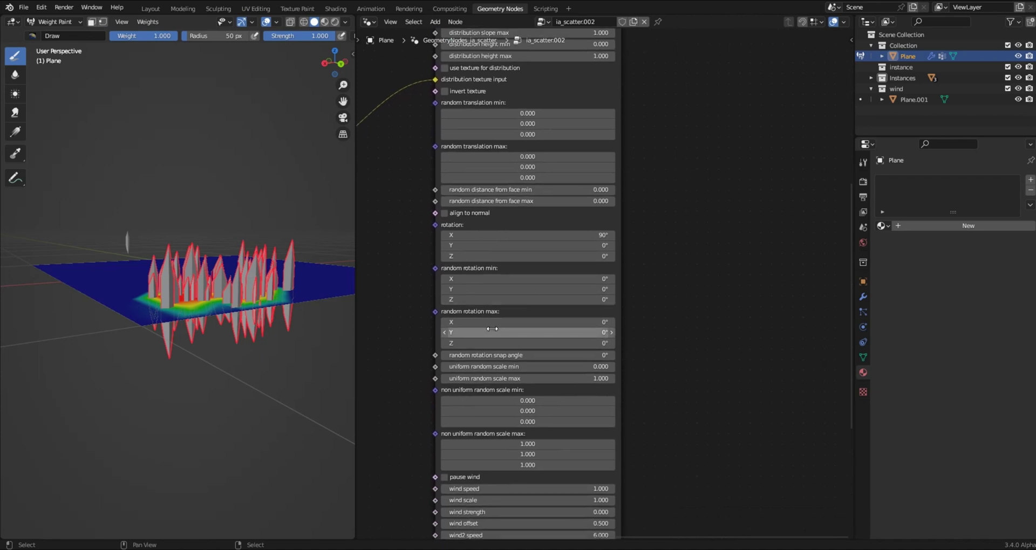
pyautogui.moveTo(486, 324); pyautogui.dragTo(477, 348)
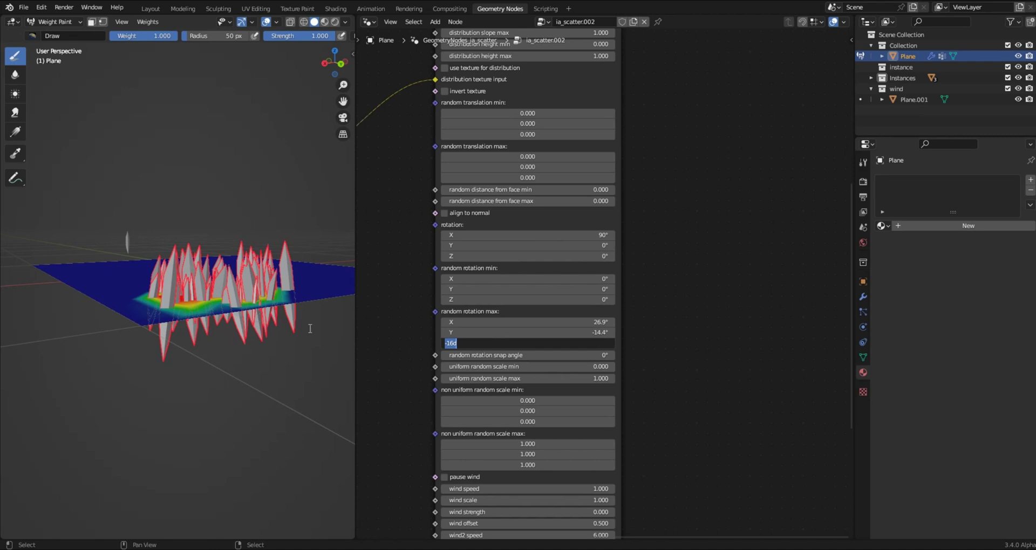
pyautogui.press('Return')
# Step: Set the scatter's distance min to 0.005 m in the ia_scatter0 node
pyautogui.moveTo(530, 297); pyautogui.dragTo(575, 335, button='middle')
pyautogui.scroll(3, 546, 354)
pyautogui.click(493, 308)
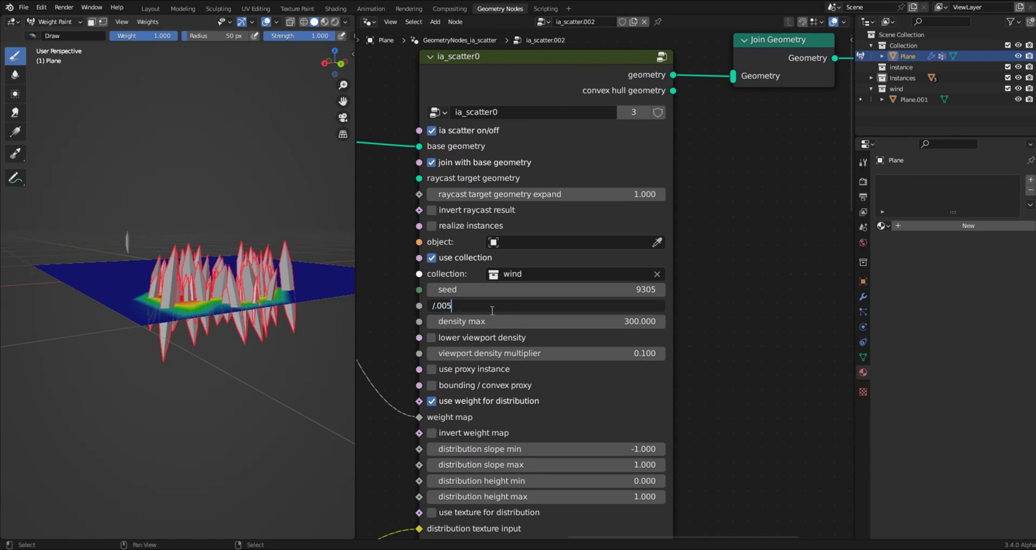
pyautogui.write('.005')
pyautogui.press('Return')
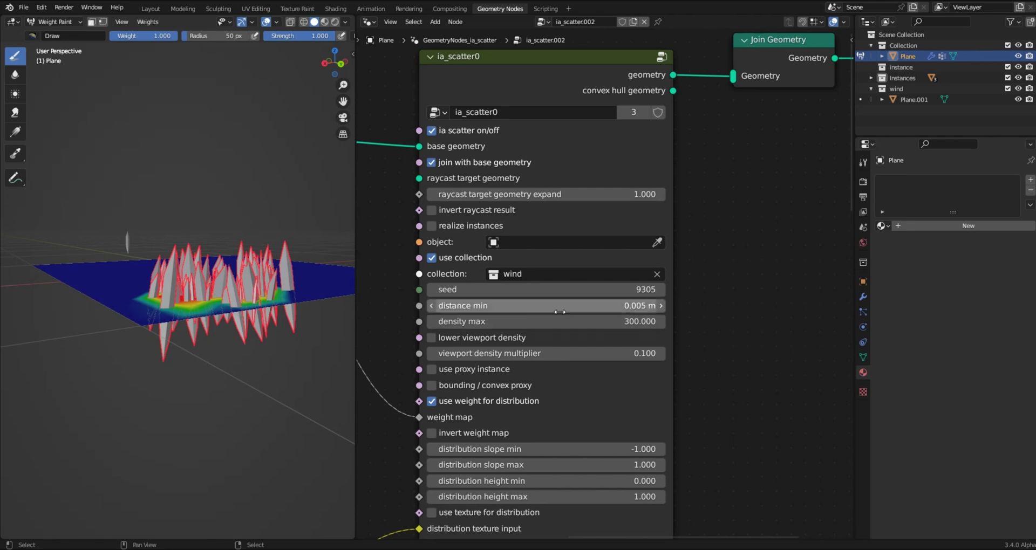
# Step: Try a distance min of 0.105 m with density max values of 415, 3000 and 10000 in the ia_scatter0 node
pyautogui.click(662, 306)
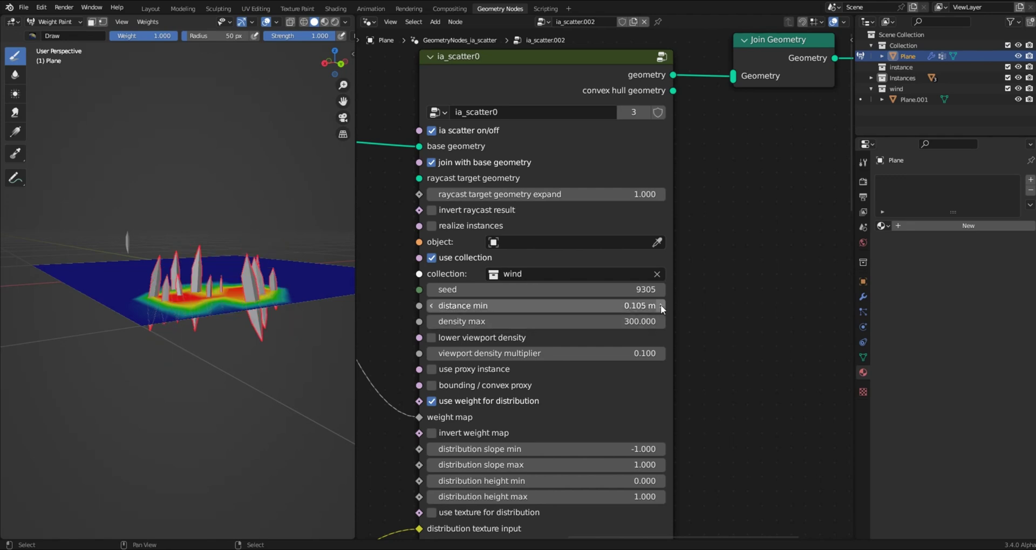
pyautogui.moveTo(210, 274); pyautogui.dragTo(236, 356, button='middle')
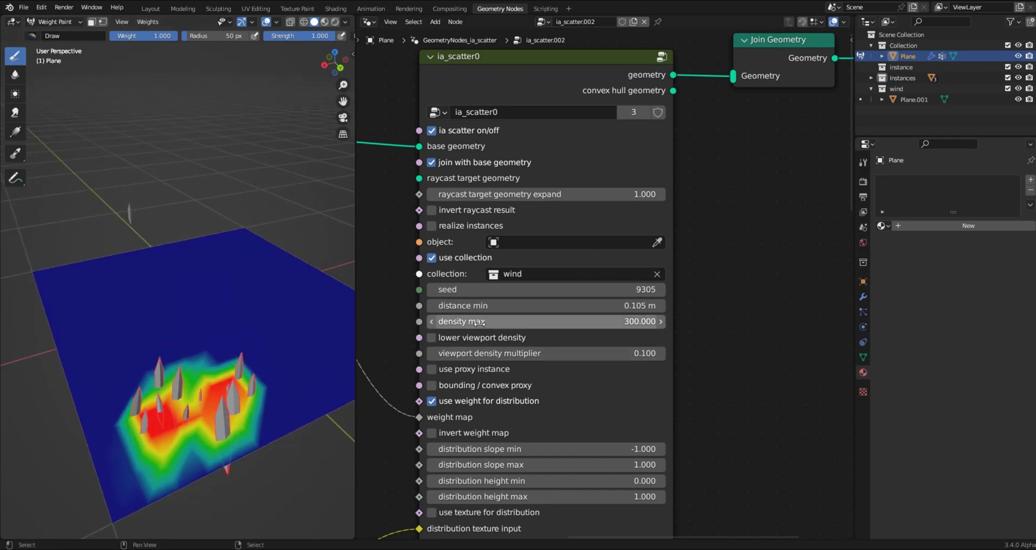
pyautogui.moveTo(500, 322); pyautogui.dragTo(464, 325)
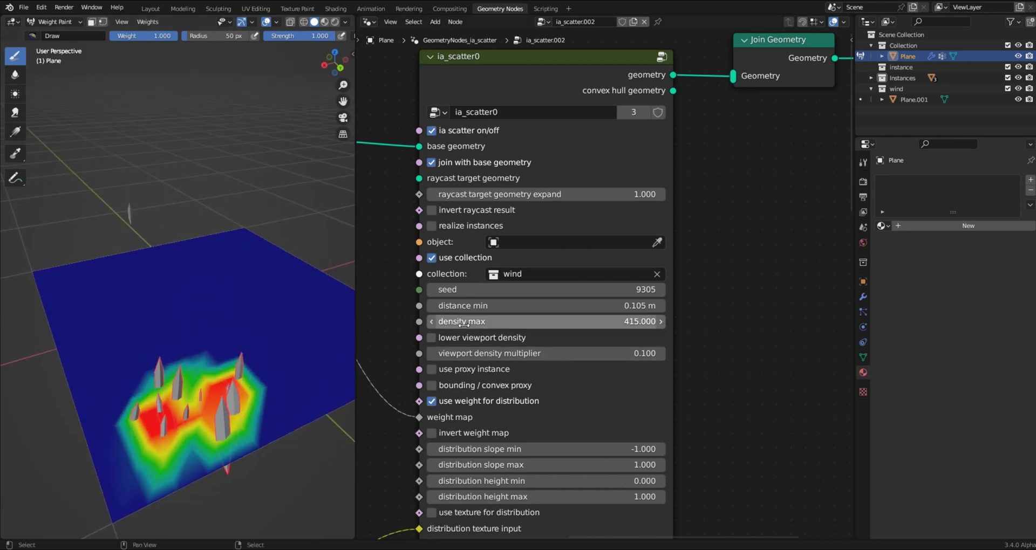
pyautogui.click(554, 321)
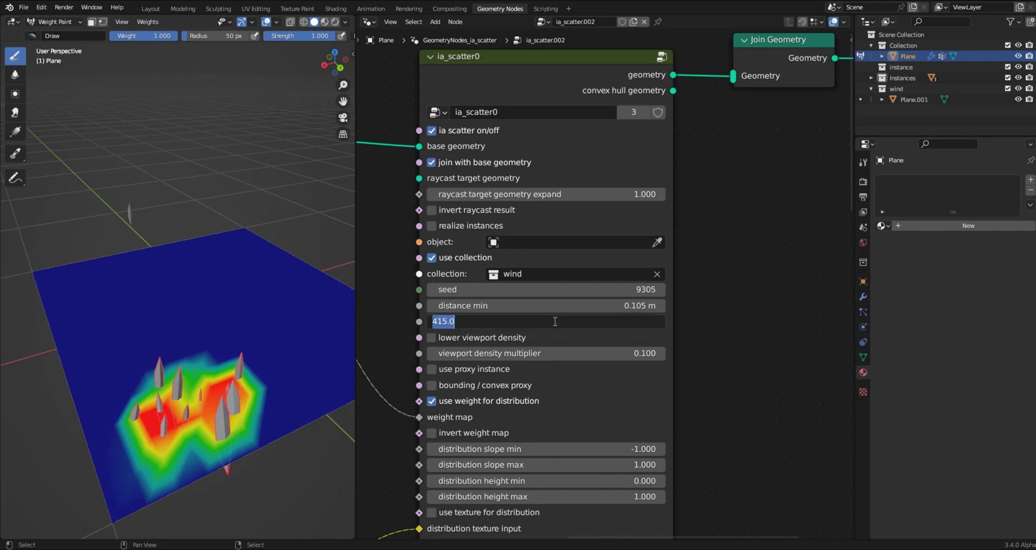
pyautogui.press('Return')
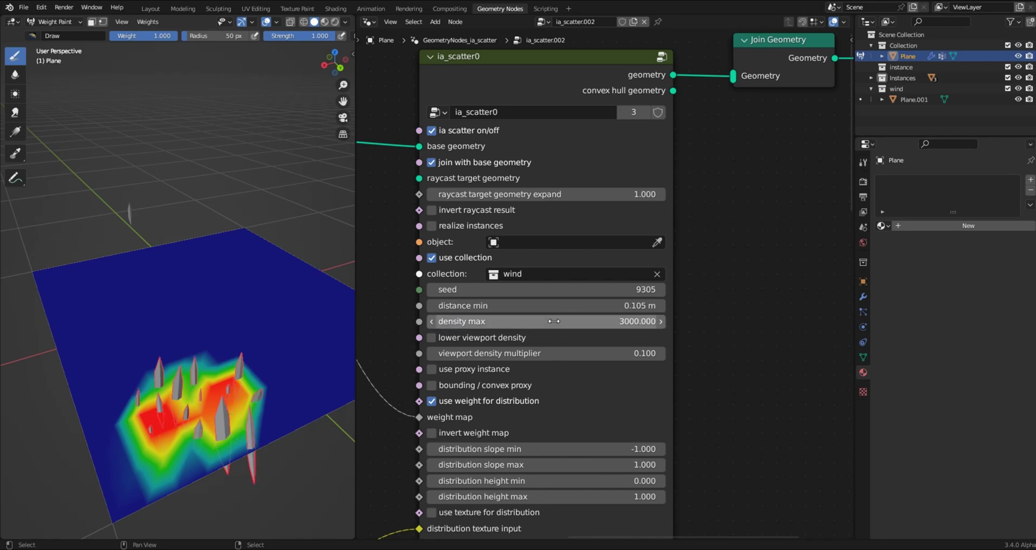
pyautogui.click(538, 321)
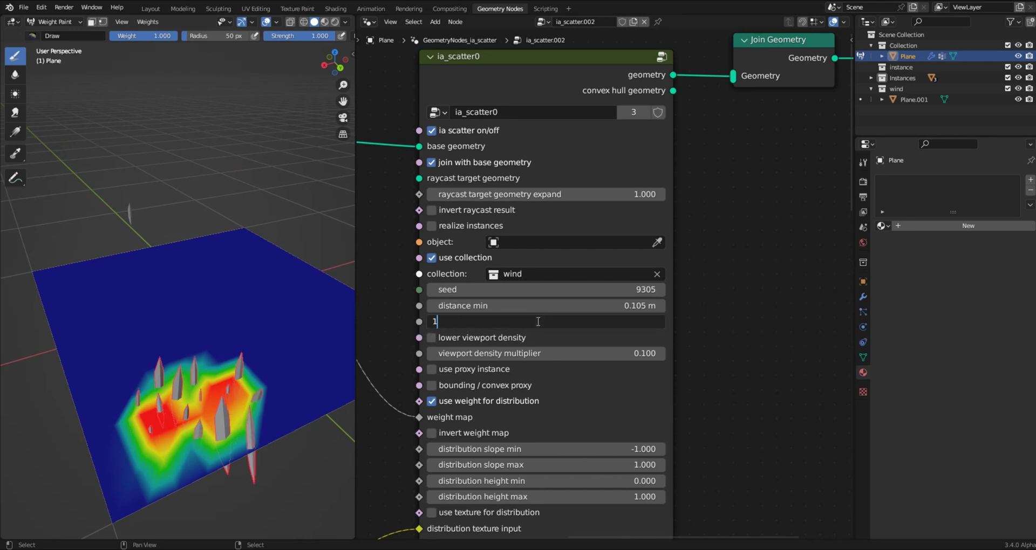
pyautogui.write('10000')
pyautogui.press('Return')
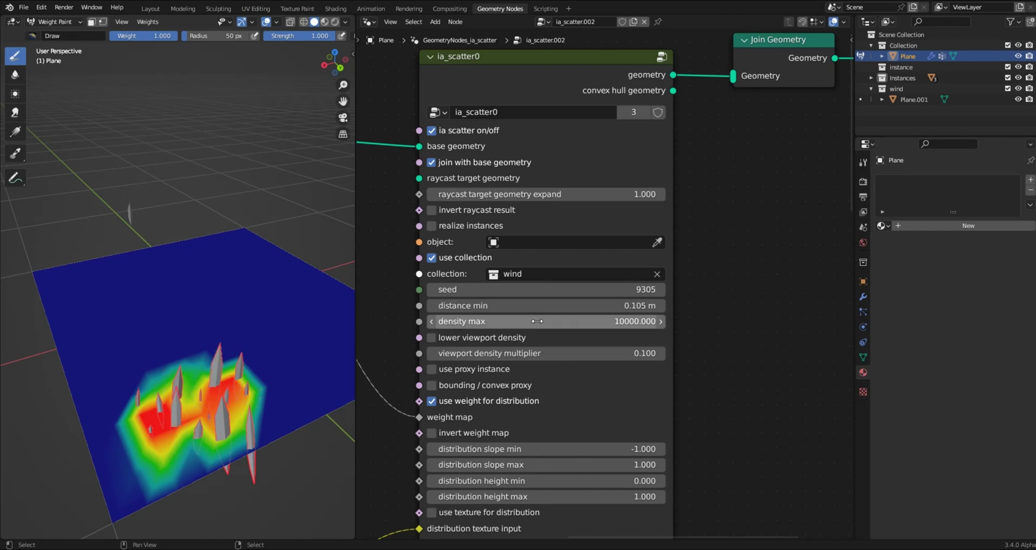
# Step: Extend the painted weight patch along the plane's front edge, and set distance min to 0.005 m and density max to 500
pyautogui.moveTo(273, 358)
pyautogui.mouseDown()
pyautogui.moveTo(291, 378)
pyautogui.moveTo(302, 372)
pyautogui.moveTo(212, 381)
pyautogui.mouseUp()
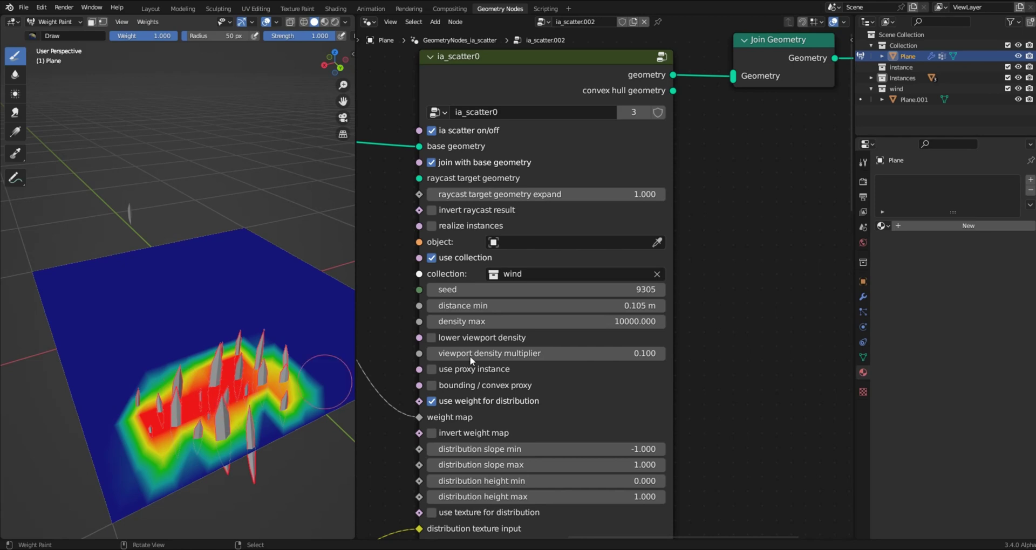
pyautogui.click(429, 306)
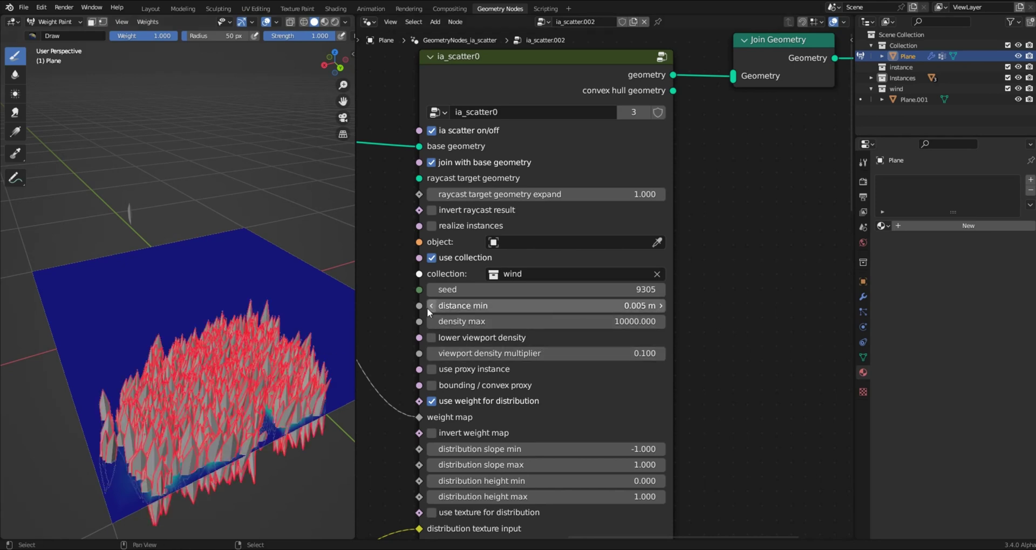
pyautogui.click(625, 324)
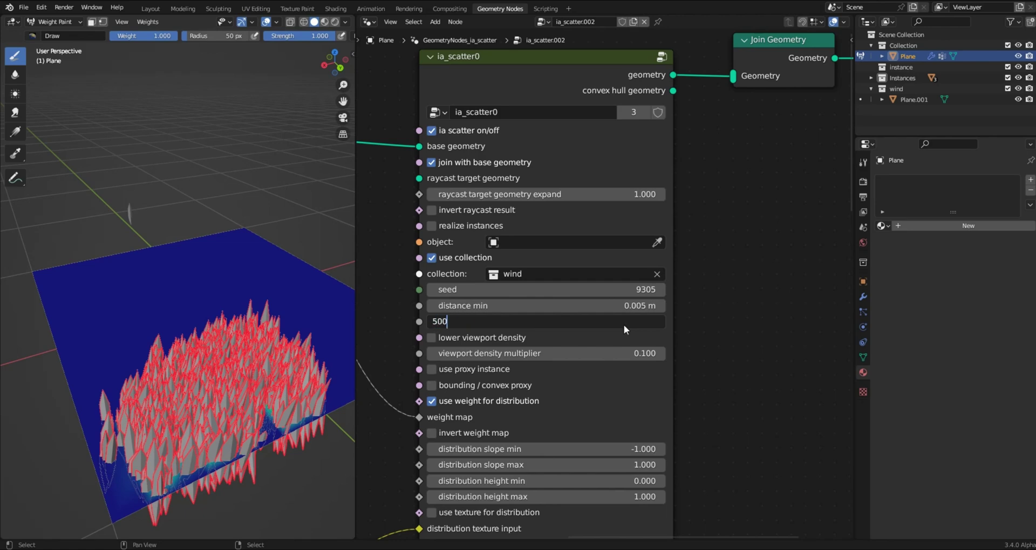
pyautogui.write('500')
pyautogui.press('Return')
# Step: Paint additional full weight on the plane beside the scattered leaves to widen the patch
pyautogui.moveTo(302, 345); pyautogui.dragTo(254, 356, button='middle')
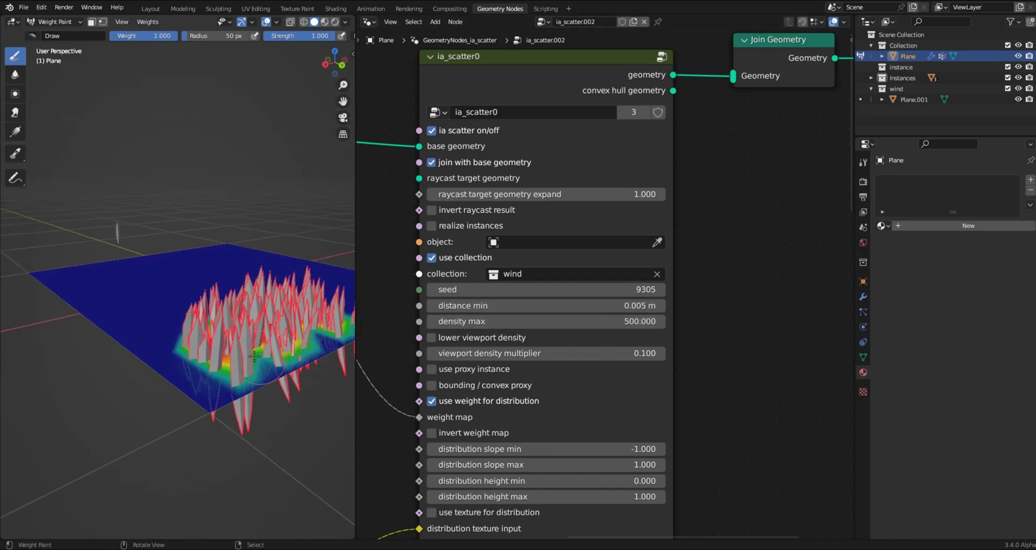
pyautogui.scroll(3, 254, 356)
pyautogui.moveTo(210, 352)
pyautogui.mouseDown()
pyautogui.moveTo(216, 372)
pyautogui.moveTo(155, 408)
pyautogui.mouseUp()
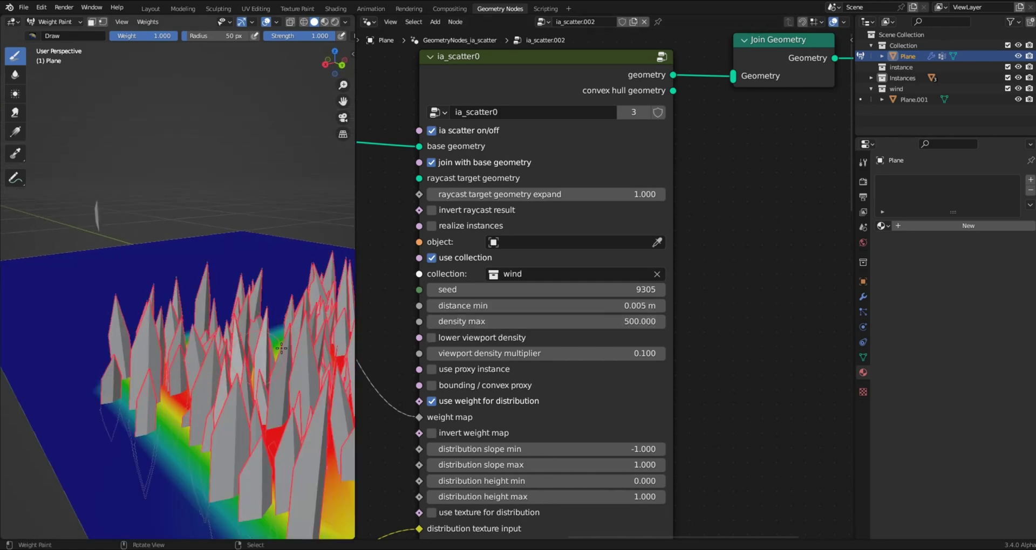
pyautogui.scroll(-3, 281, 348)
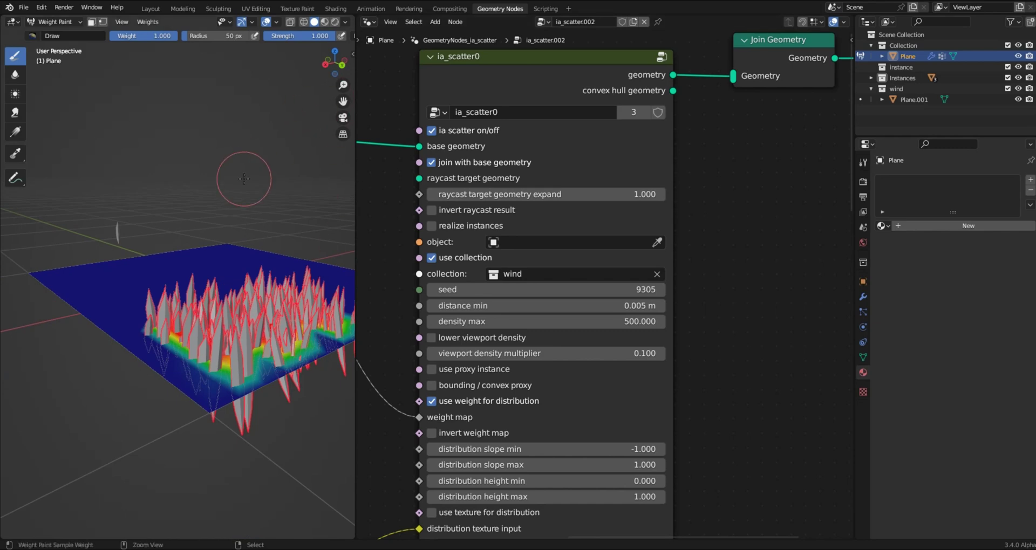
# Step: Return the plane to Object Mode and show the scattered leaves up close in Material Preview shading
pyautogui.hotkey('ctrl', 'Tab')
pyautogui.click(158, 178)
pyautogui.scroll(-5, 325, 21)
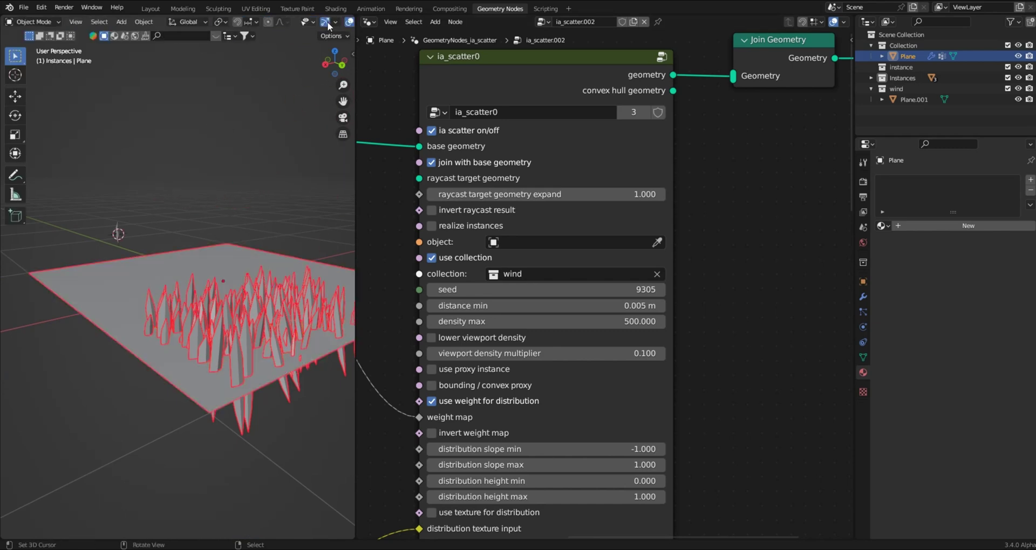
pyautogui.click(326, 24)
pyautogui.moveTo(286, 186)
pyautogui.mouseDown(button='middle')
pyautogui.moveTo(248, 224)
pyautogui.moveTo(266, 246)
pyautogui.mouseUp(button='middle')
pyautogui.scroll(6, 179, 231)
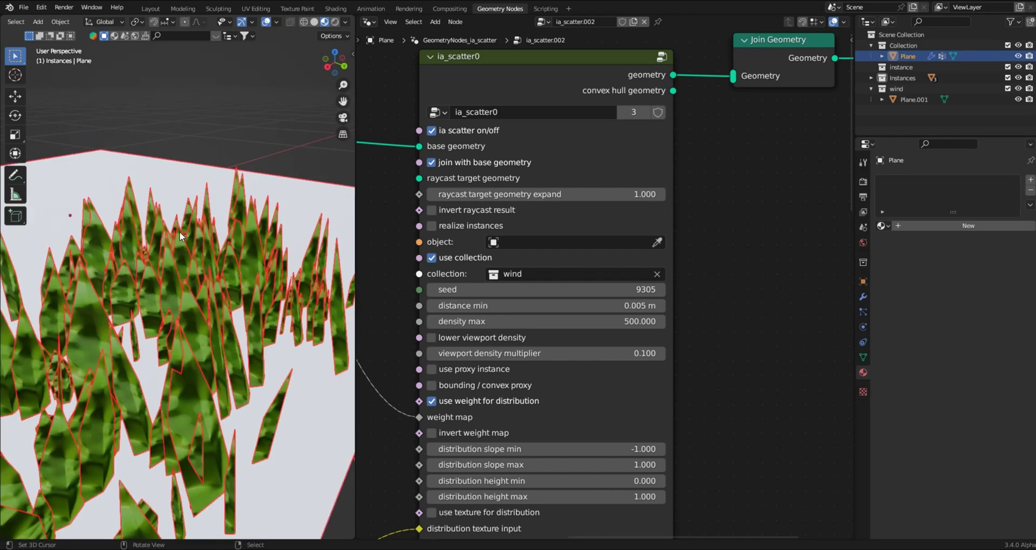
pyautogui.scroll(-3, 215, 217)
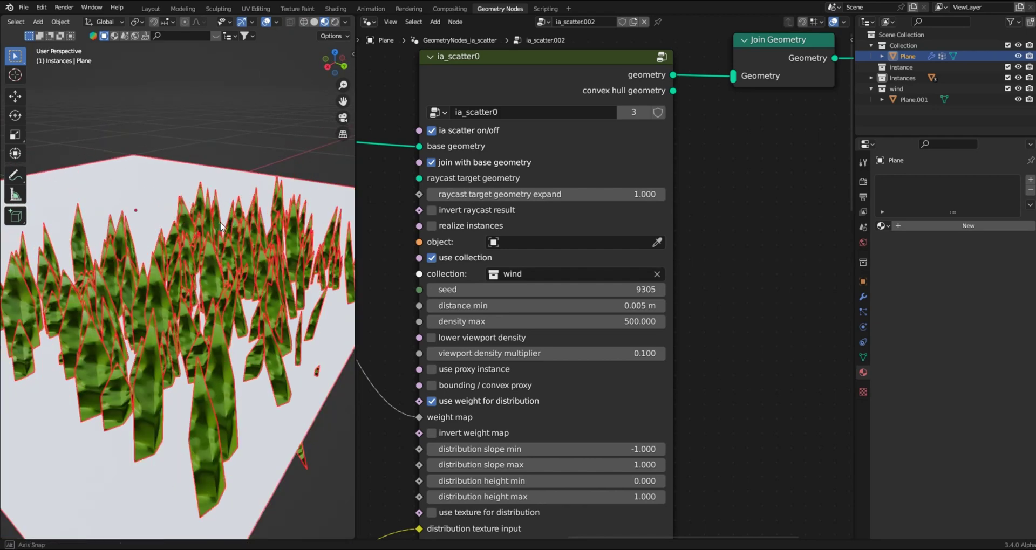
pyautogui.moveTo(221, 227); pyautogui.dragTo(230, 222, button='middle')
pyautogui.scroll(-1, 561, 375)
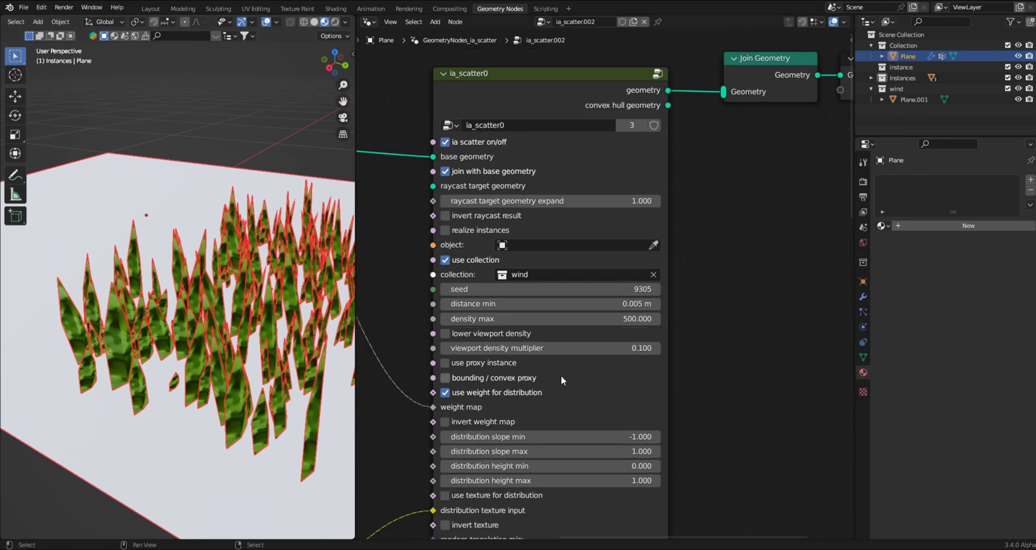
# Step: Enable simple wind in the wind settings of the ia_scatter0 node
pyautogui.moveTo(562, 376); pyautogui.dragTo(495, 220, button='middle')
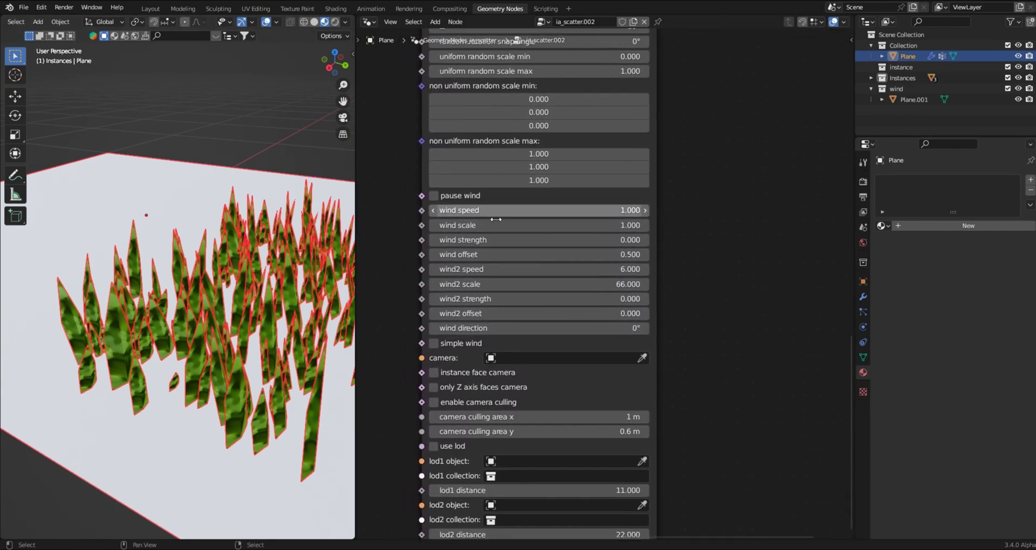
pyautogui.scroll(2, 496, 219)
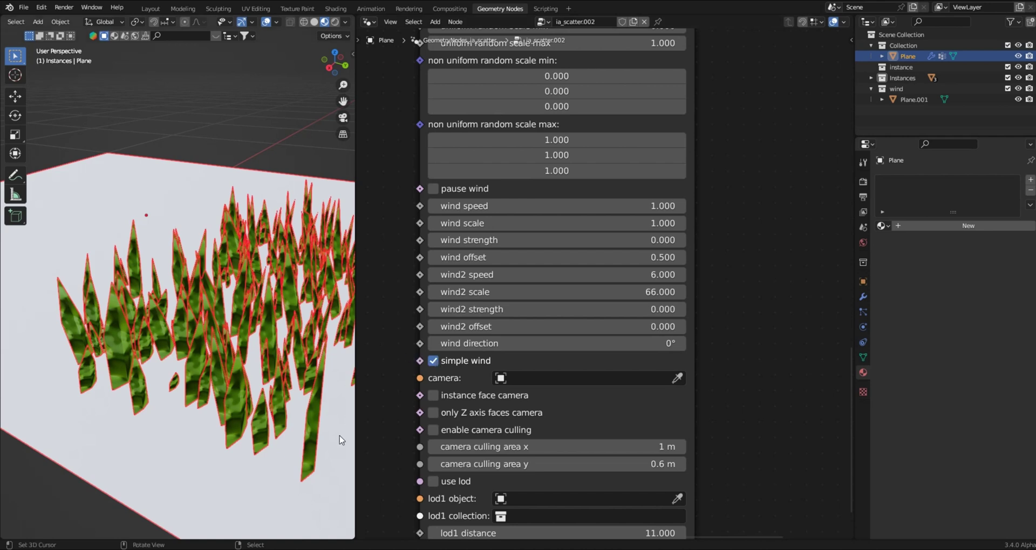
# Step: Split the node editor horizontally, turn the new lower area into a Timeline and start the animation playback
pyautogui.rightClick(382, 542)
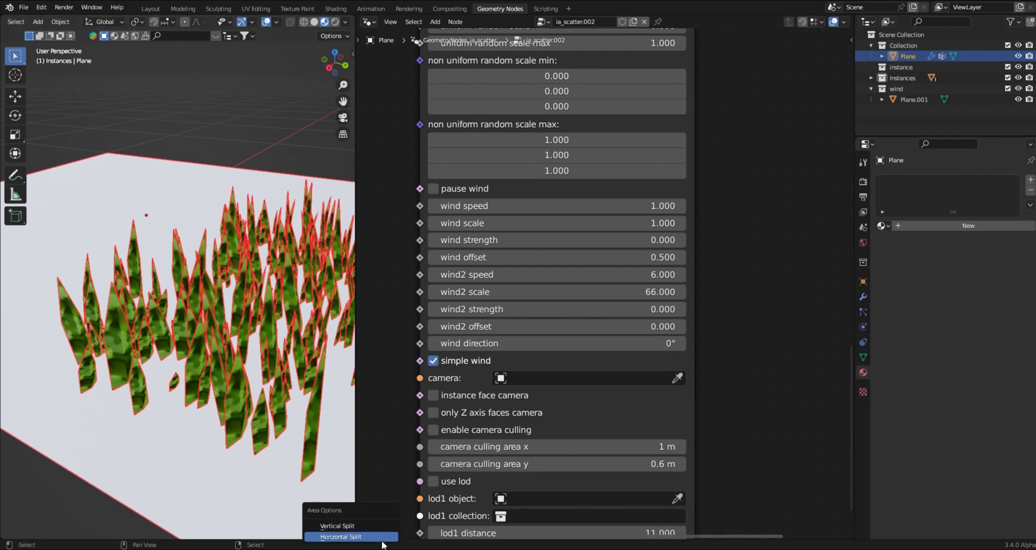
pyautogui.click(381, 540)
pyautogui.click(386, 489)
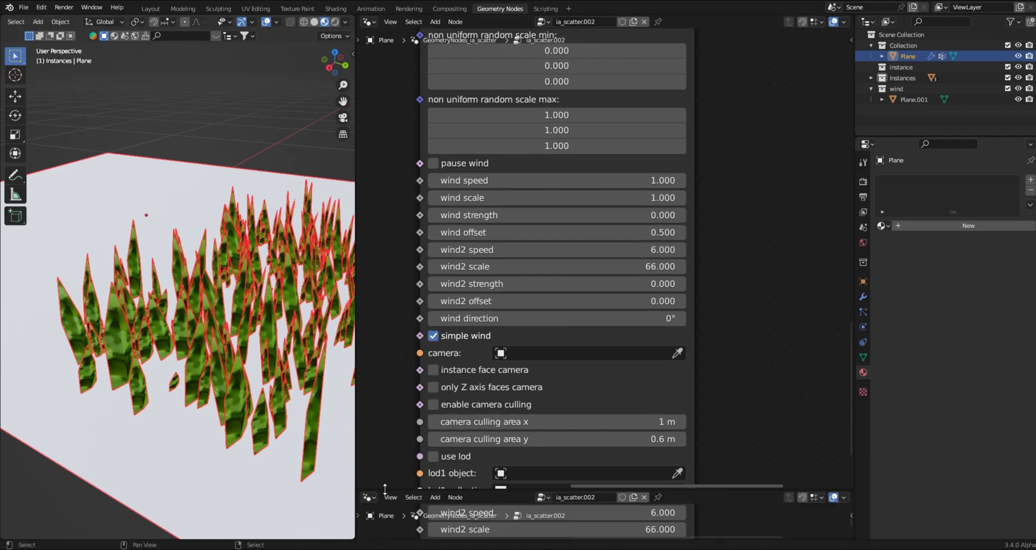
pyautogui.click(375, 499)
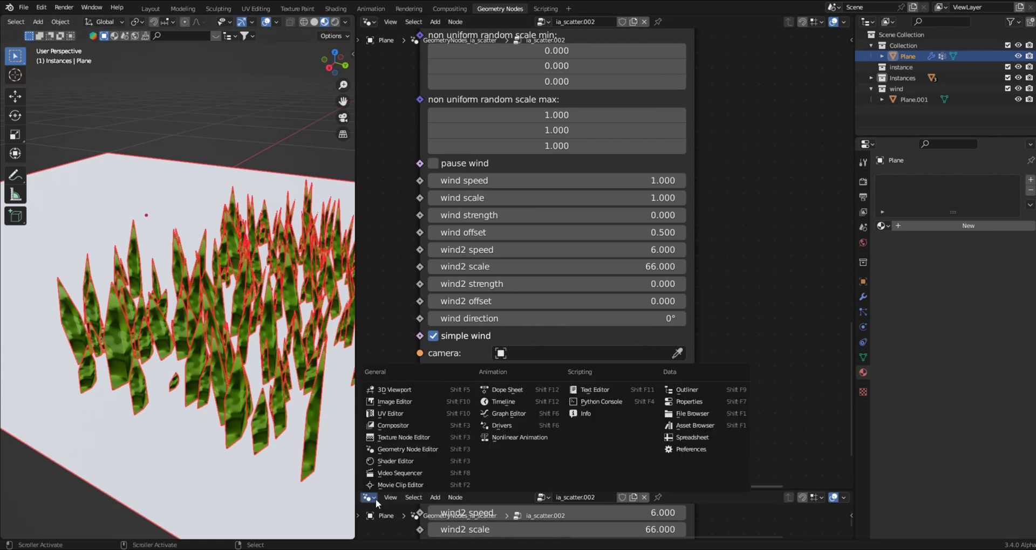
pyautogui.click(507, 406)
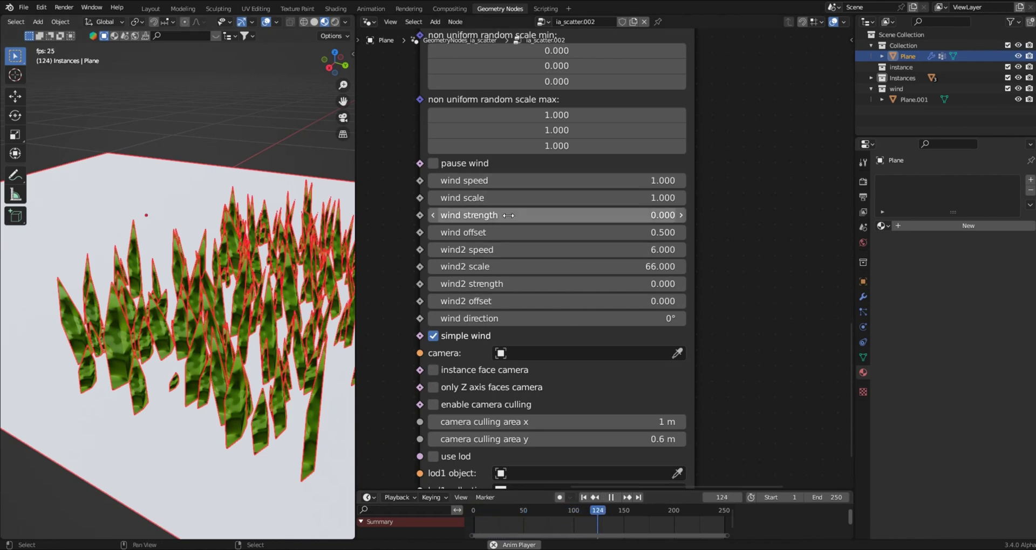
# Step: Set wind strength to 11.2 in the ia_scatter0 node and view the moving leaves up close
pyautogui.moveTo(508, 215); pyautogui.dragTo(582, 216)
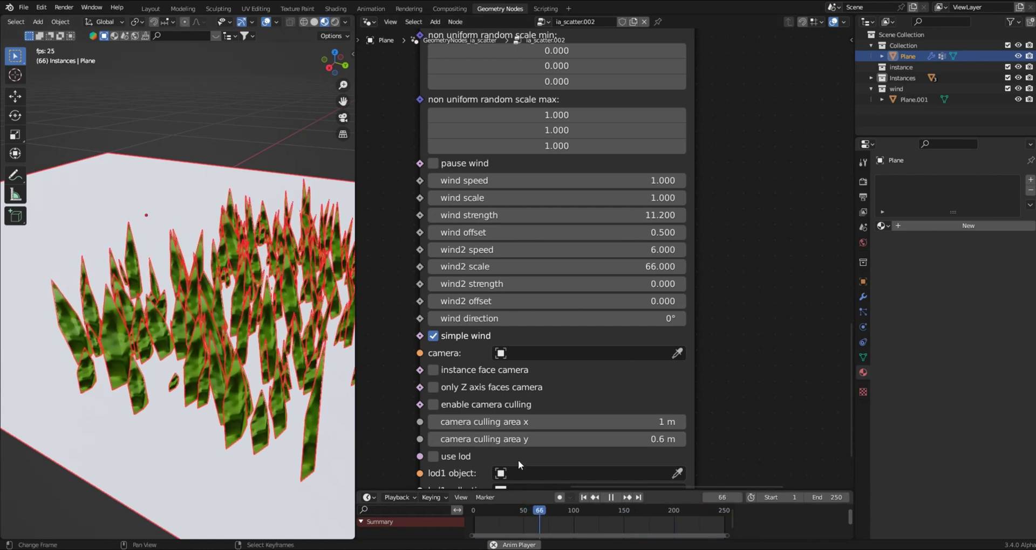
pyautogui.moveTo(343, 362); pyautogui.dragTo(319, 355, button='middle')
pyautogui.scroll(5, 307, 345)
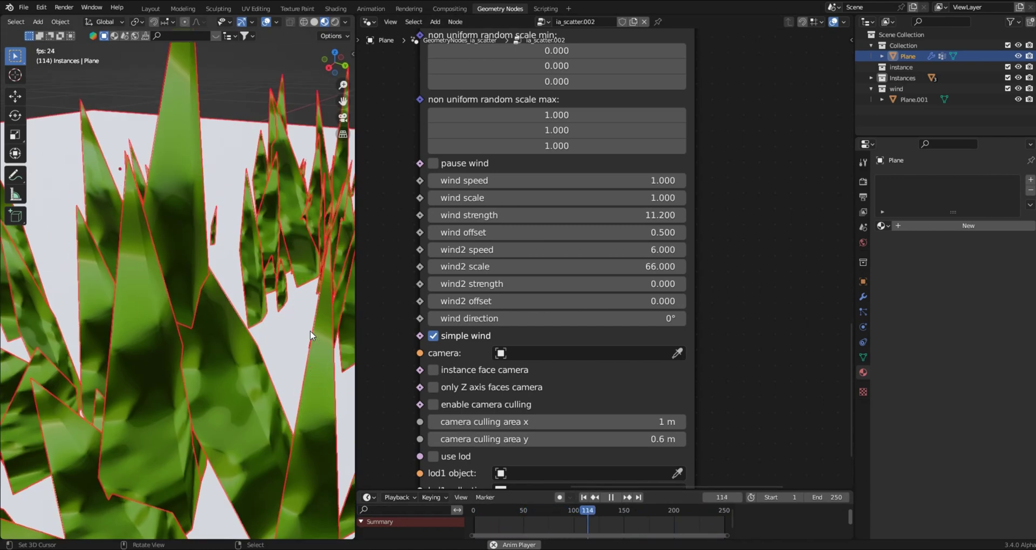
pyautogui.scroll(-4, 299, 336)
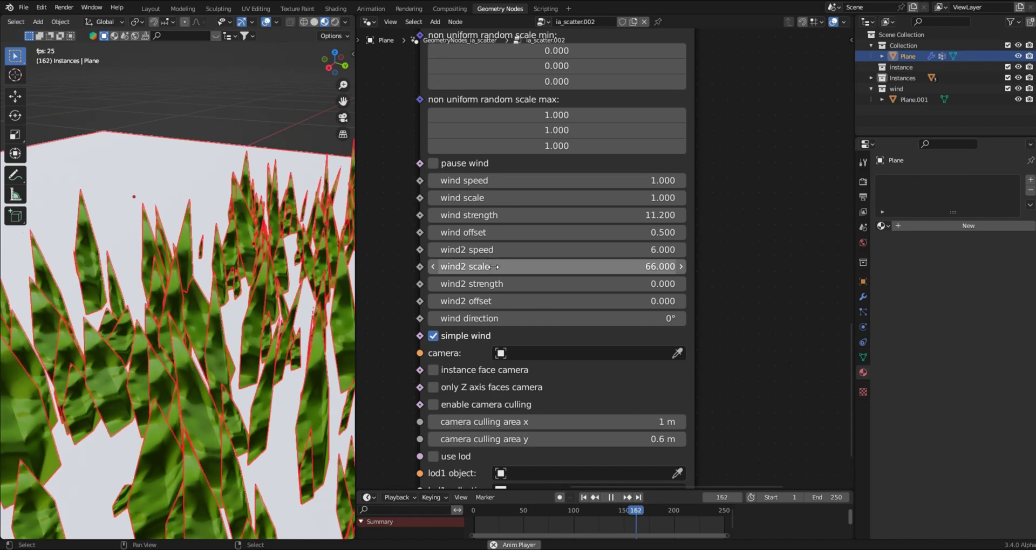
# Step: Set wind offset to 0 and wind speed to 0.4 in the ia_scatter0 node, trying a speed of 14.9 on the way
pyautogui.moveTo(512, 233); pyautogui.dragTo(475, 233)
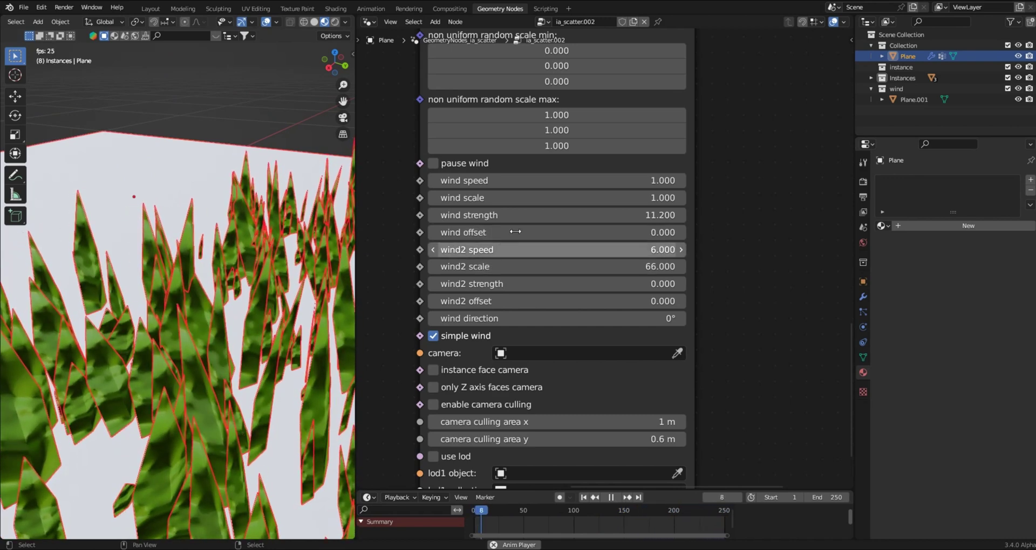
pyautogui.moveTo(514, 186); pyautogui.dragTo(589, 186)
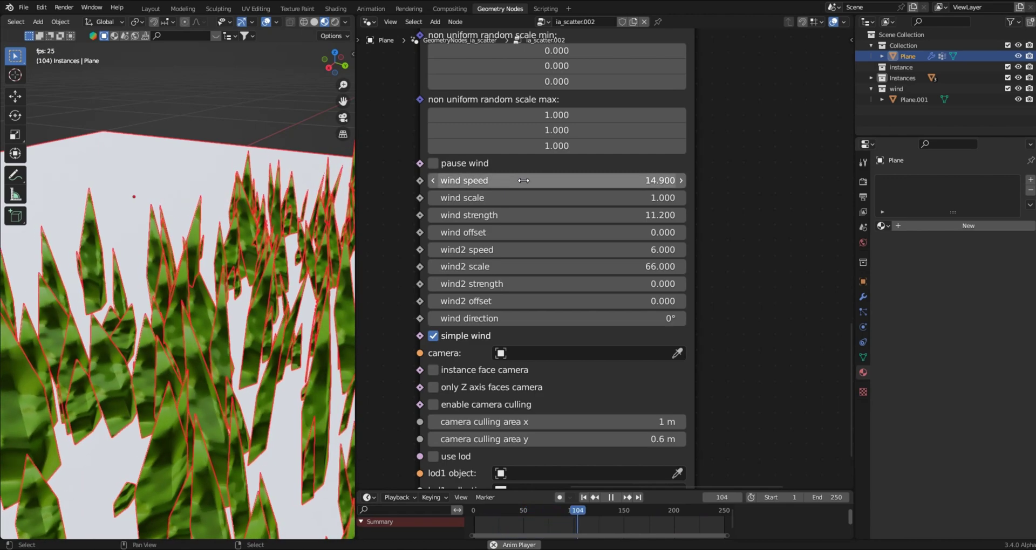
pyautogui.moveTo(525, 180); pyautogui.dragTo(365, 180)
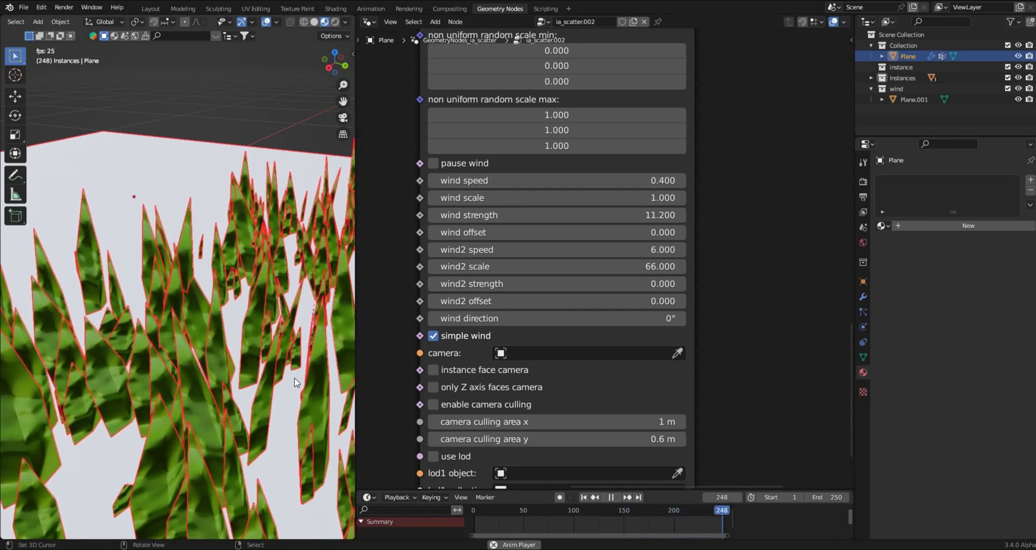
# Step: Set the animation's end frame to 500
pyautogui.click(831, 497)
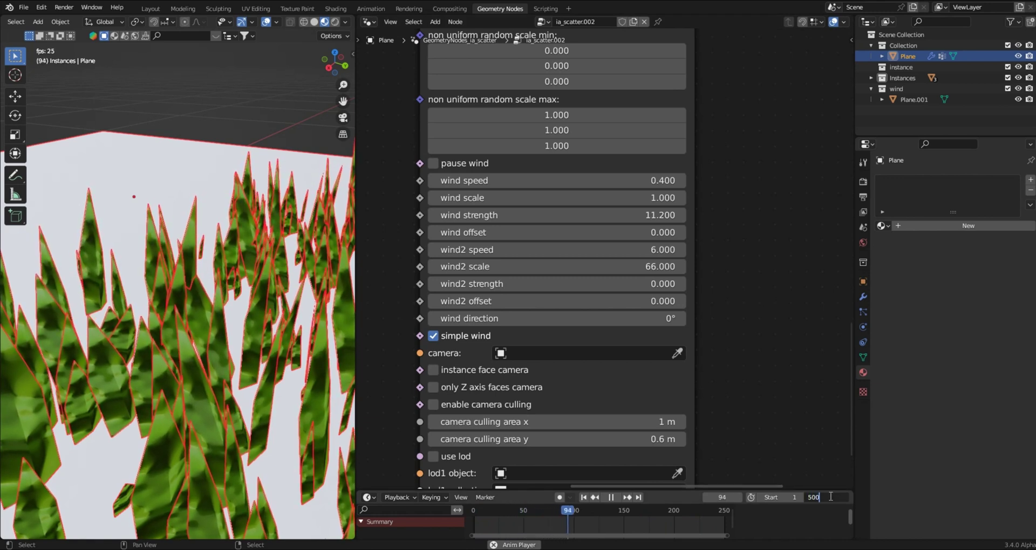
pyautogui.write('500')
pyautogui.press('Return')
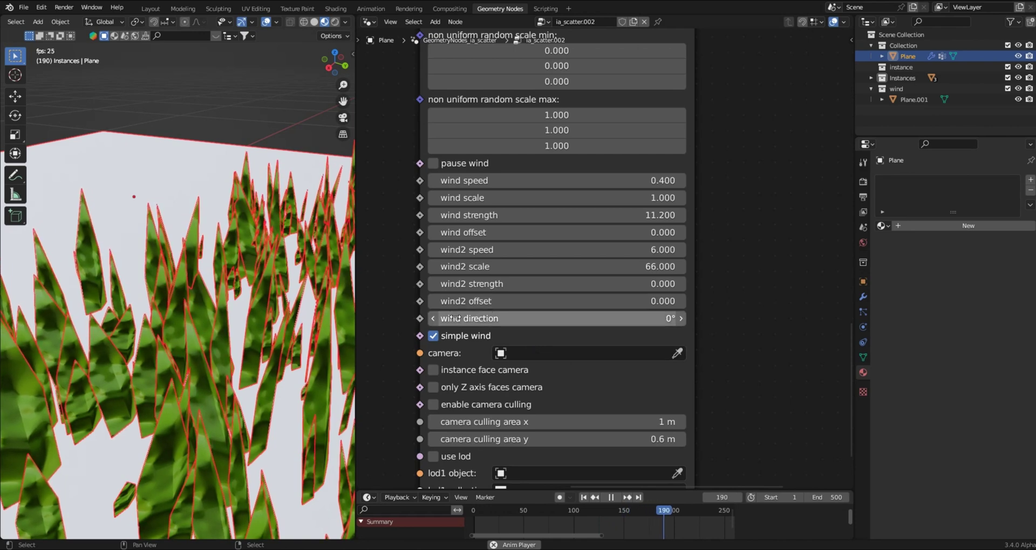
# Step: Set wind direction to about 40.7° and wind2 offset to 1 in the ia_scatter0 node
pyautogui.moveTo(513, 319); pyautogui.dragTo(680, 318)
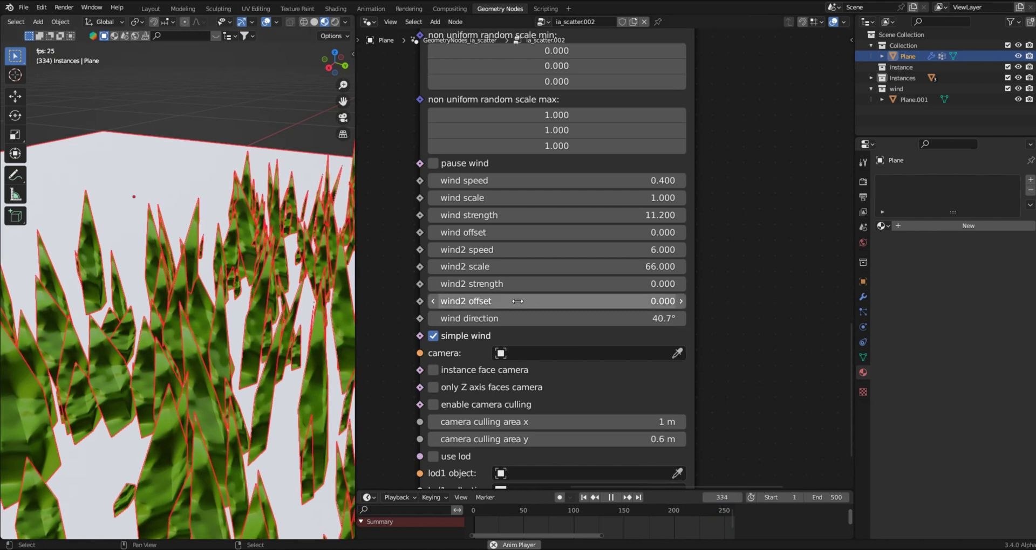
pyautogui.moveTo(518, 301); pyautogui.dragTo(536, 302)
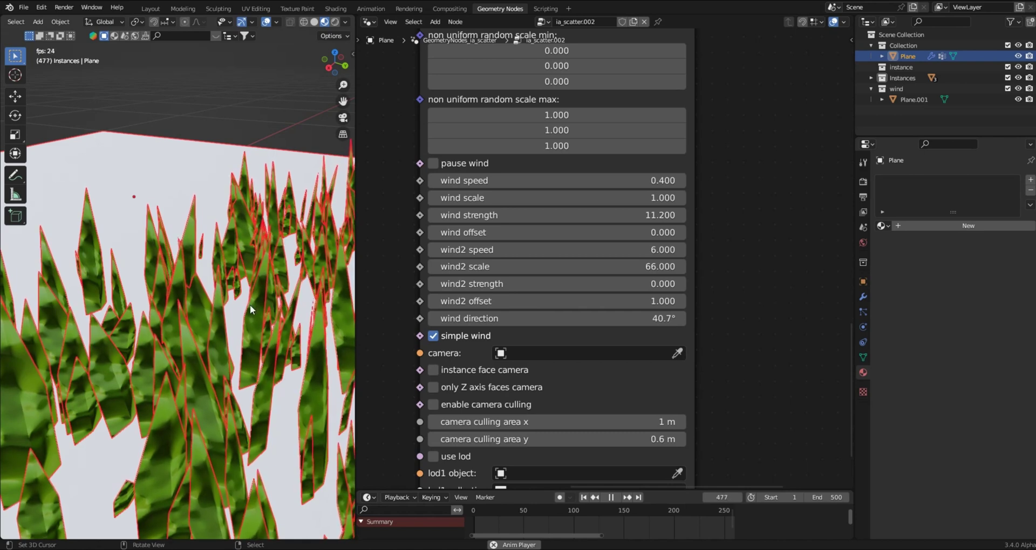
# Step: Enter Weight Paint mode on the plane and paint full weight over more of its surface to spread the leaves
pyautogui.hotkey('ctrl', 'Tab')
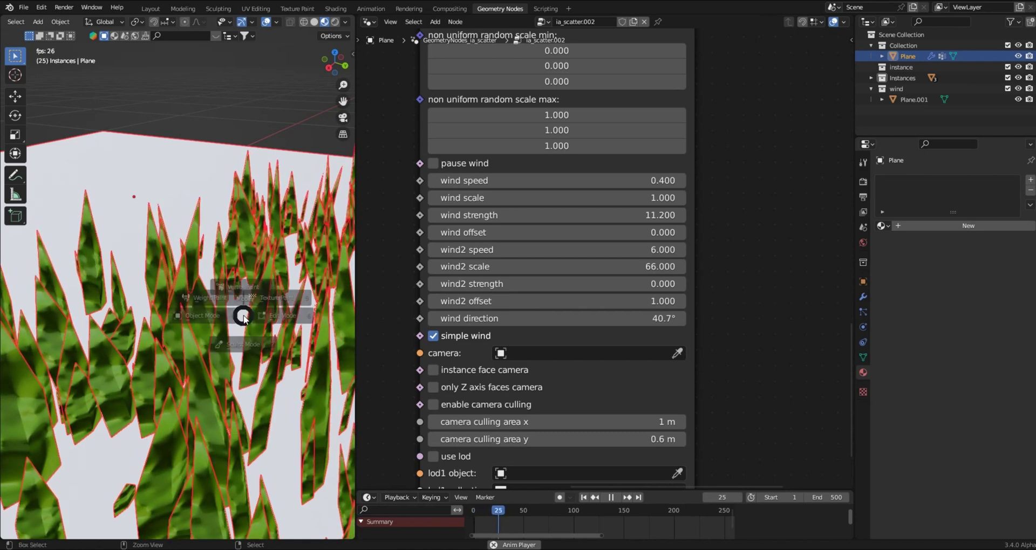
pyautogui.click(178, 265)
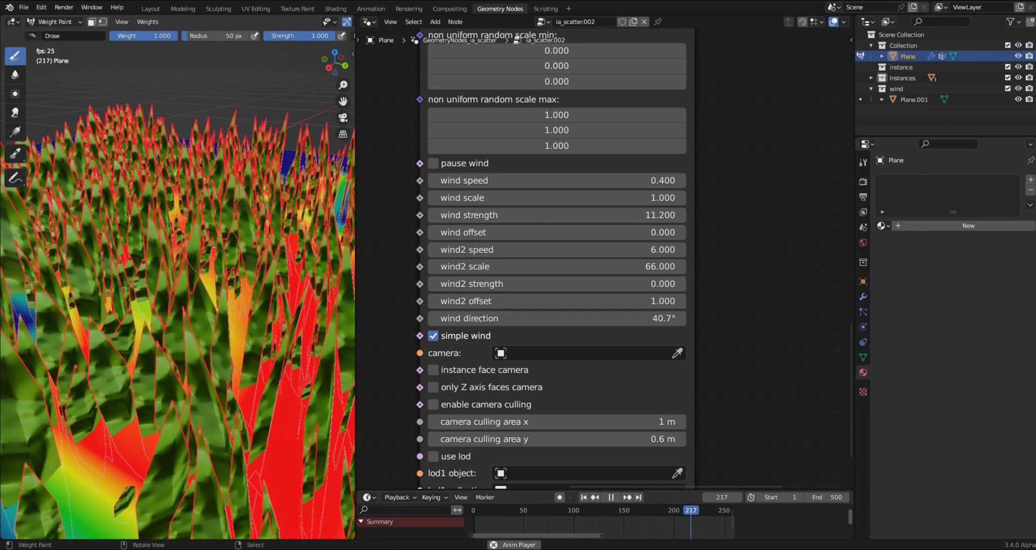
# Step: Switch the plane from Weight Paint back to Object Mode
pyautogui.hotkey('ctrl', 'Tab')
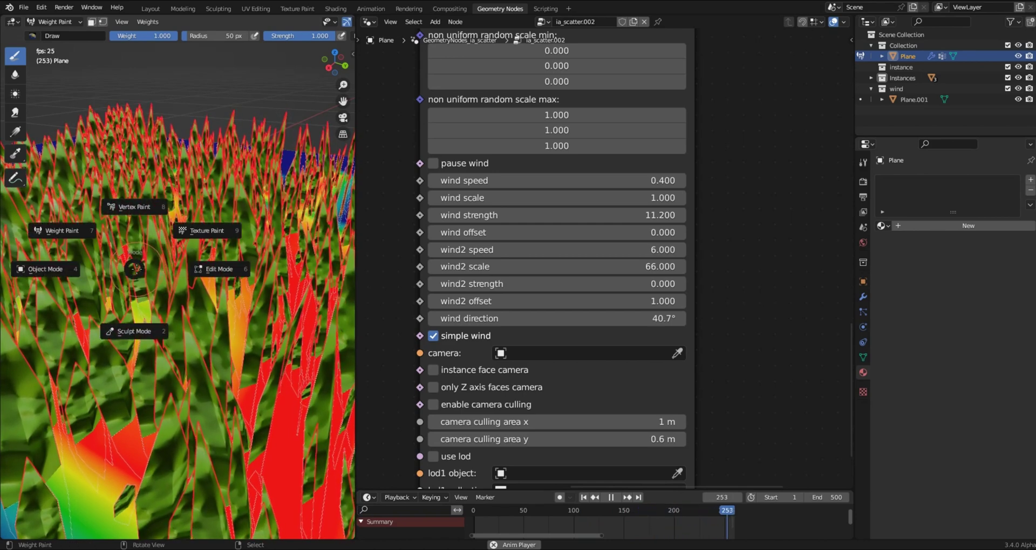
pyautogui.click(59, 270)
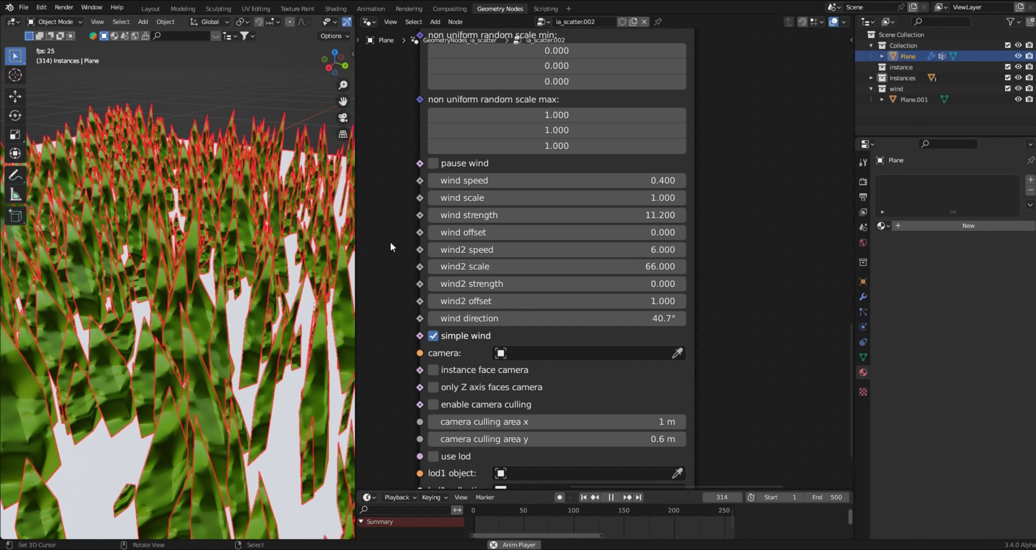
# Step: Set wind speed to 0.2 in the ia_scatter0 node, trying a wind offset of 0.5 before returning it to 0
pyautogui.scroll(2, 620, 153)
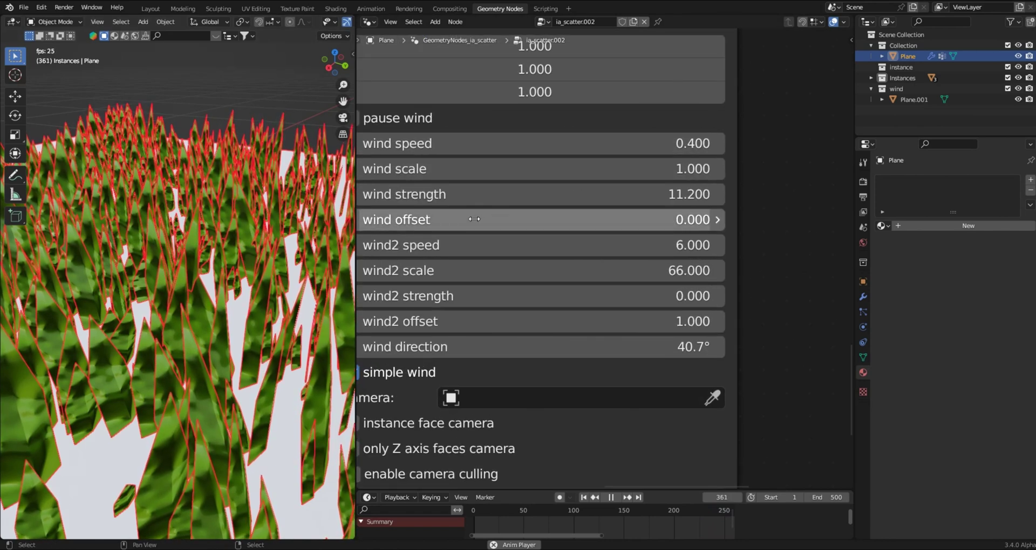
pyautogui.moveTo(473, 219); pyautogui.dragTo(512, 216, button='middle')
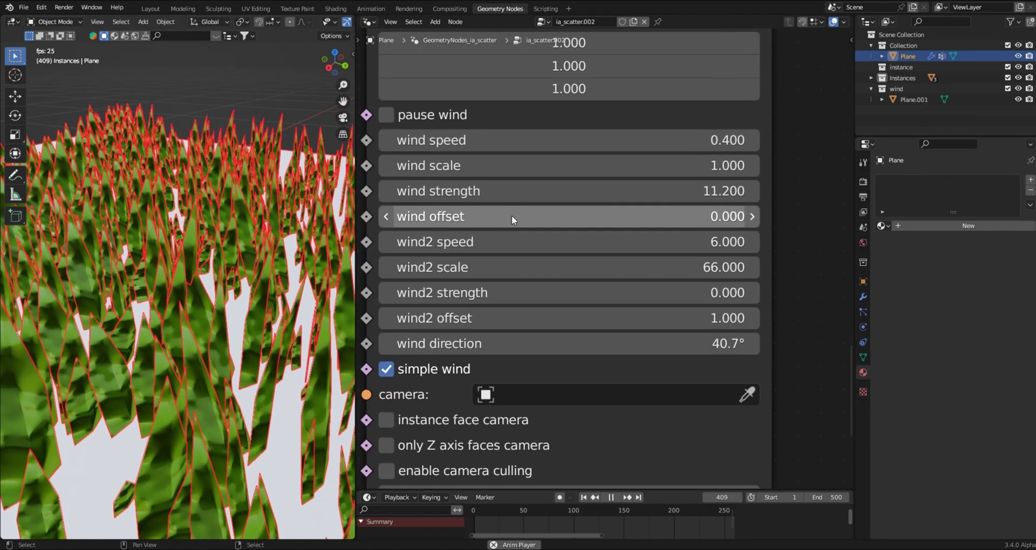
pyautogui.moveTo(512, 215)
pyautogui.mouseDown()
pyautogui.moveTo(540, 215)
pyautogui.moveTo(496, 216)
pyautogui.mouseUp()
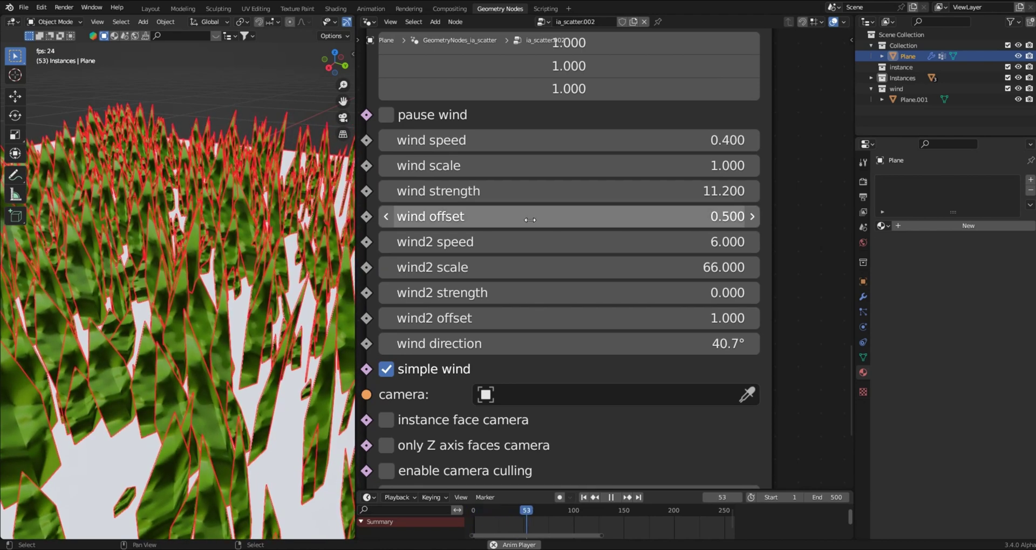
pyautogui.moveTo(530, 220); pyautogui.dragTo(502, 220)
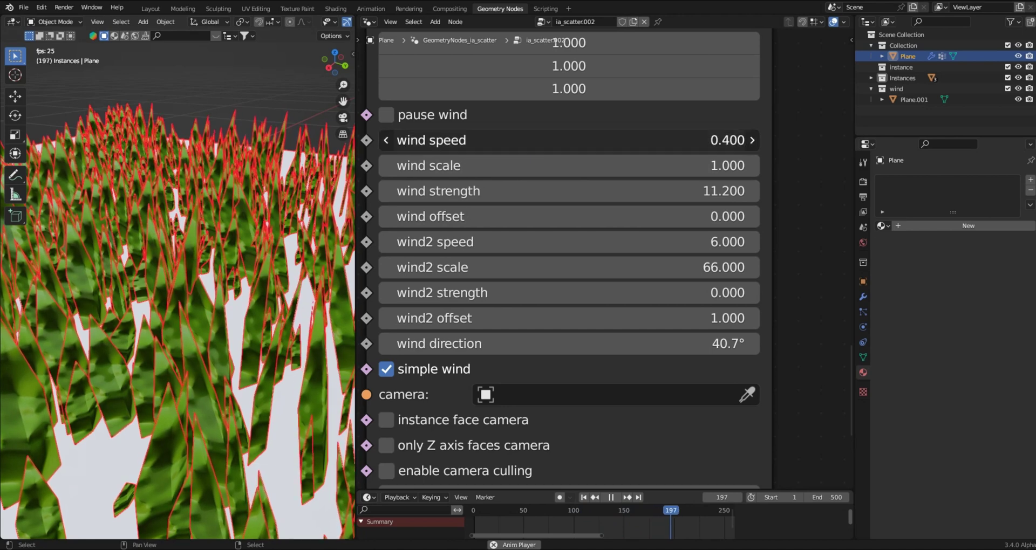
pyautogui.moveTo(523, 146)
pyautogui.mouseDown()
pyautogui.moveTo(502, 145)
pyautogui.moveTo(523, 145)
pyautogui.mouseUp()
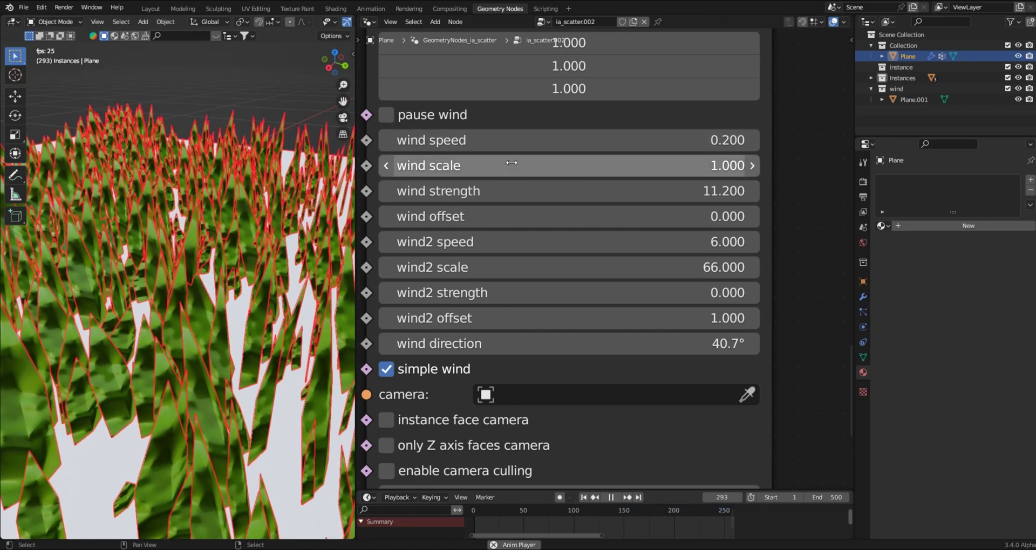
# Step: Set density max to 3000 in the ia_scatter0 node and deselect the plane to see the leaves without outlines
pyautogui.scroll(-3, 608, 207)
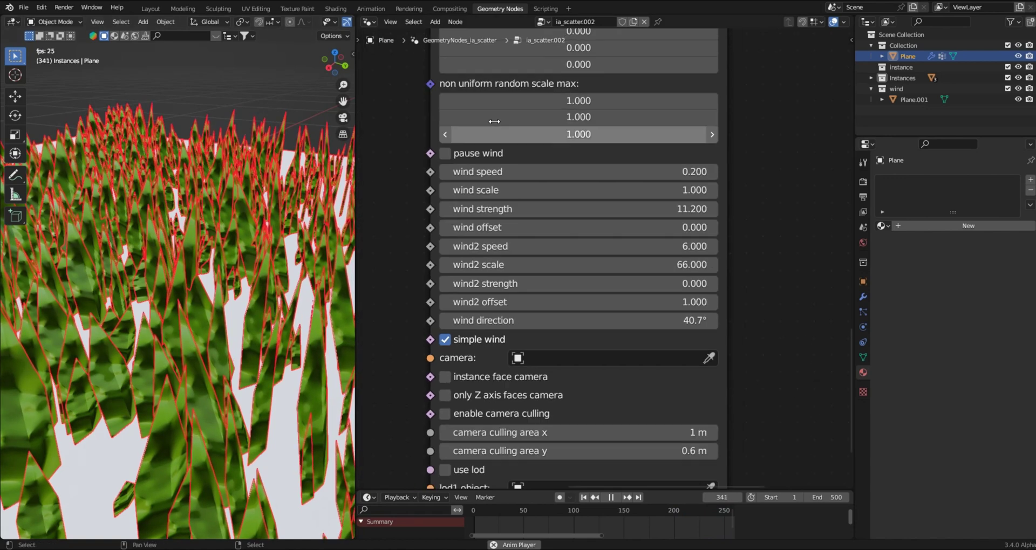
pyautogui.scroll(10, 613, 359)
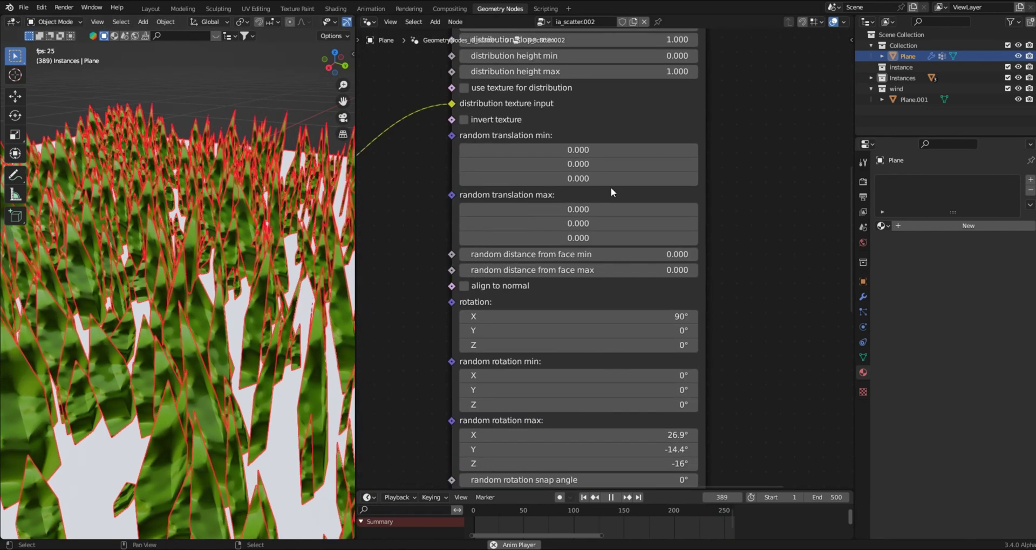
pyautogui.scroll(10, 597, 215)
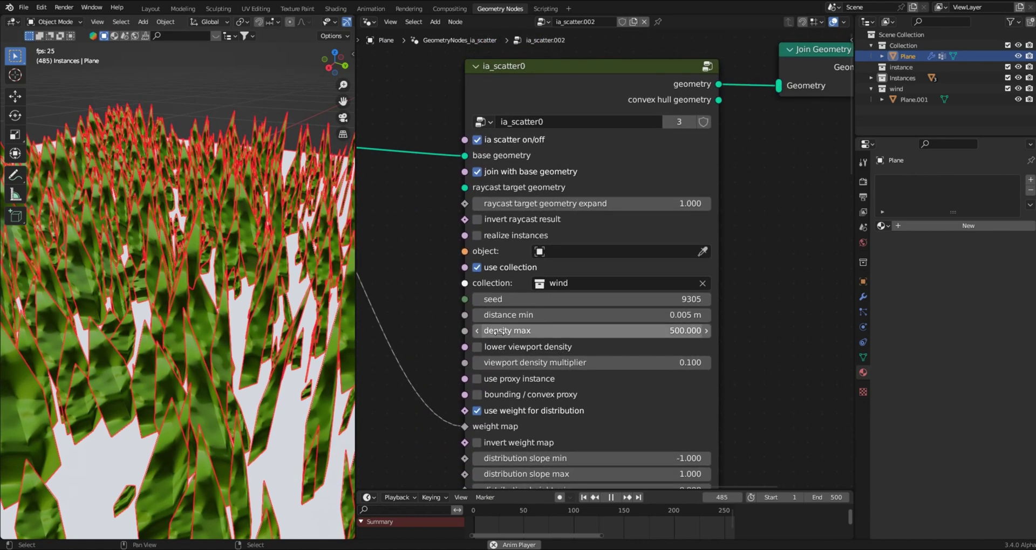
pyautogui.click(500, 331)
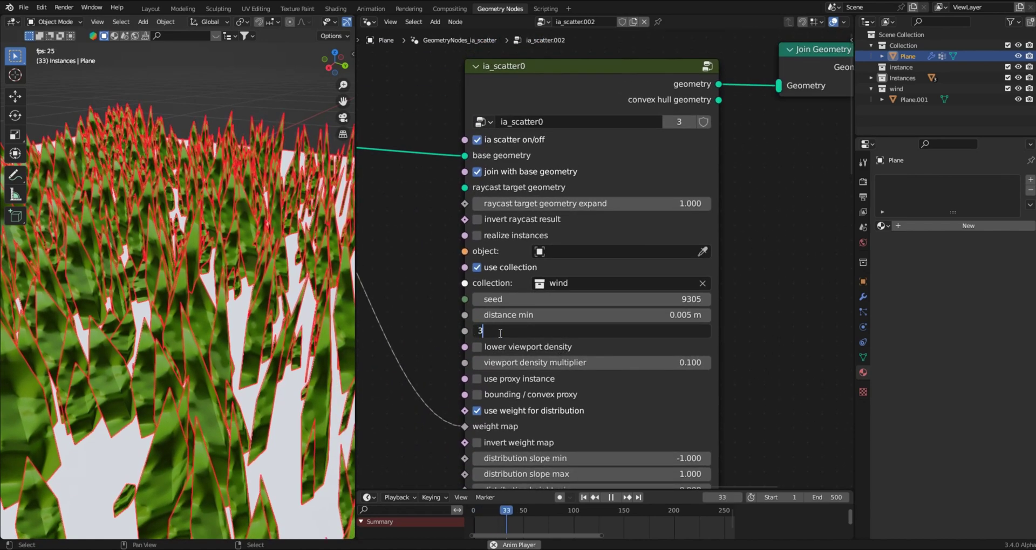
pyautogui.write('3000')
pyautogui.press('Return')
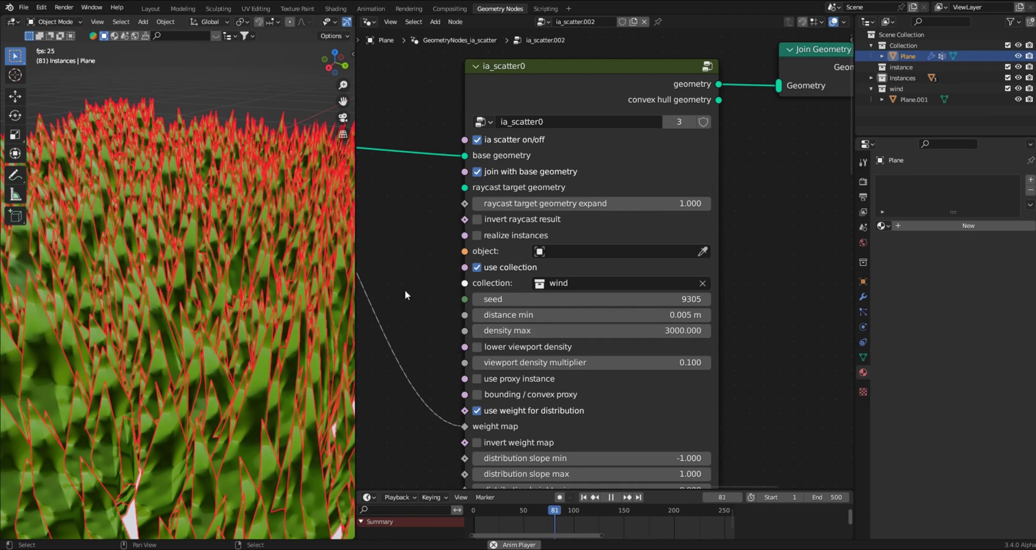
pyautogui.click(308, 107)
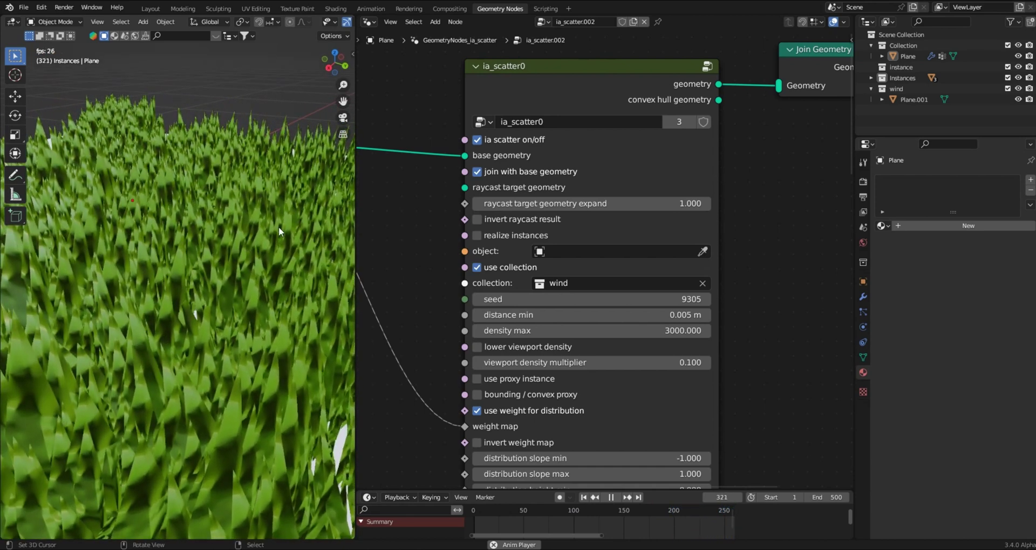
# Step: Examine the whole scatter node tree and the first settings of the ia_scatter0 node, from its on/off switch to the collection input
pyautogui.scroll(-1, 499, 211)
pyautogui.scroll(-2, 499, 211)
pyautogui.moveTo(490, 209); pyautogui.dragTo(558, 138, button='middle')
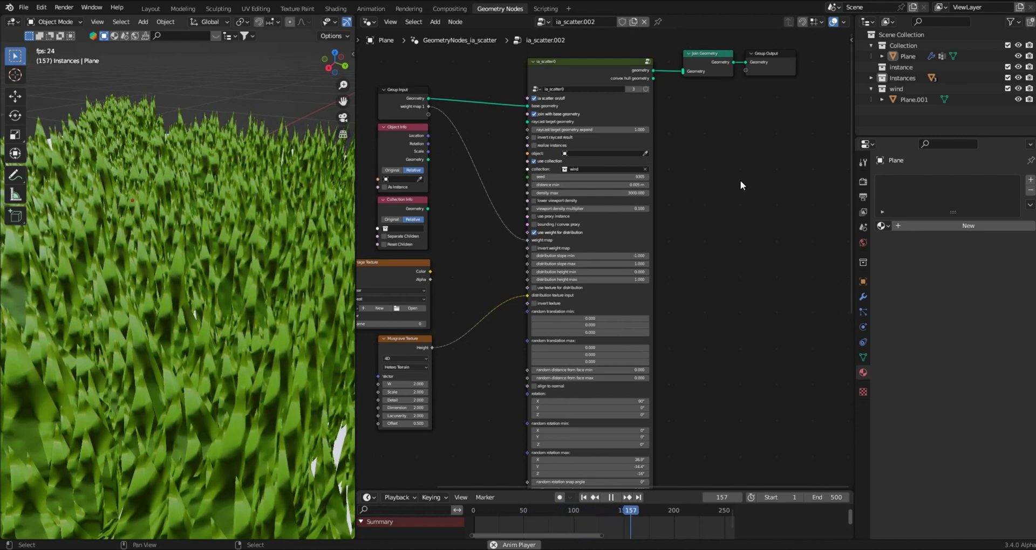
pyautogui.moveTo(740, 180); pyautogui.dragTo(724, 233, button='middle')
pyautogui.scroll(3, 614, 80)
pyautogui.moveTo(614, 81); pyautogui.dragTo(541, 189, button='middle')
pyautogui.scroll(2, 600, 163)
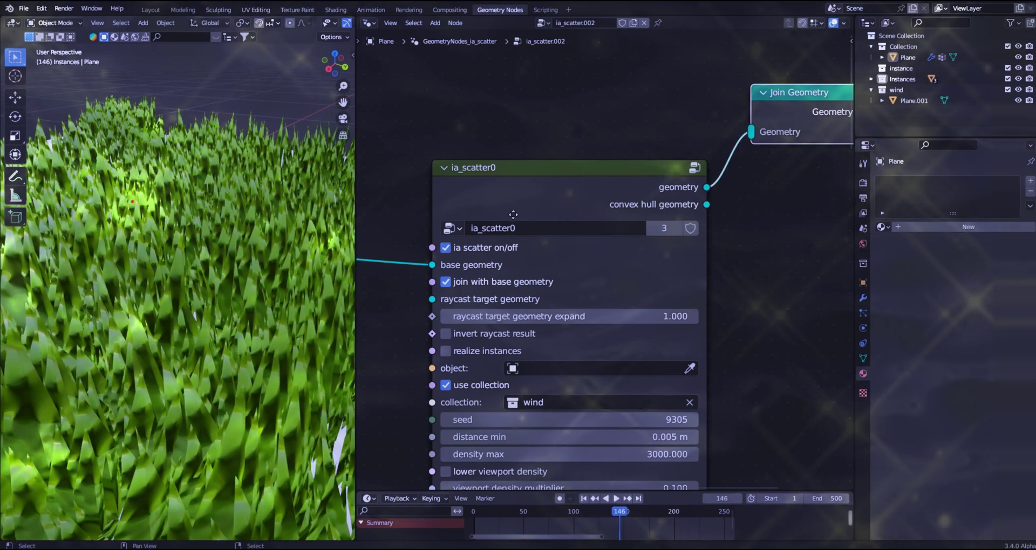
pyautogui.scroll(3, 513, 214)
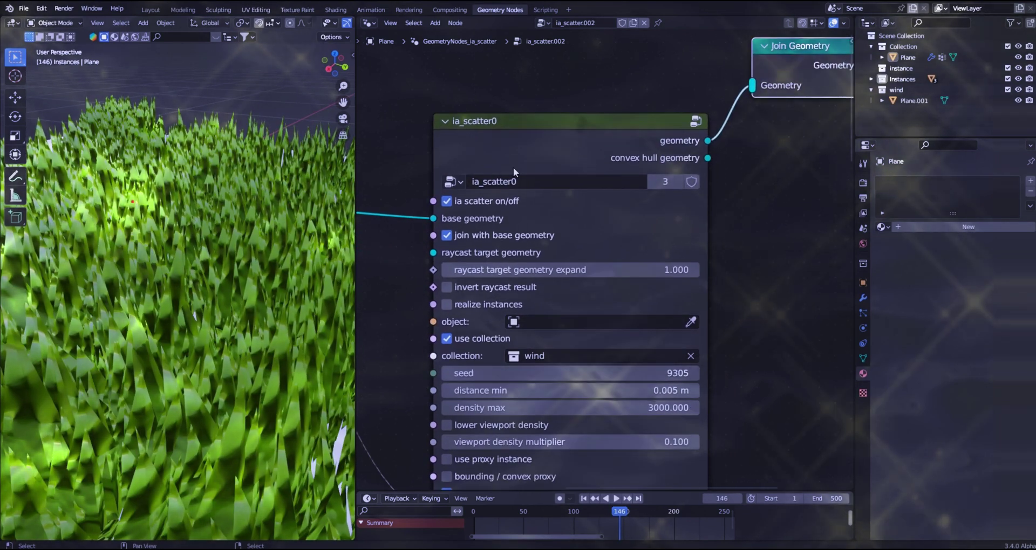
pyautogui.moveTo(536, 172); pyautogui.dragTo(546, 222, button='middle')
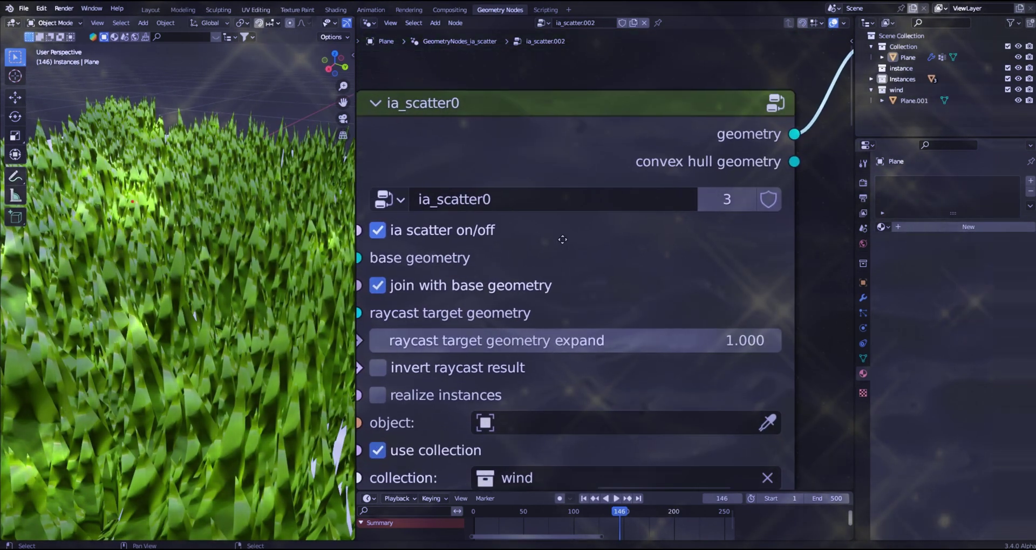